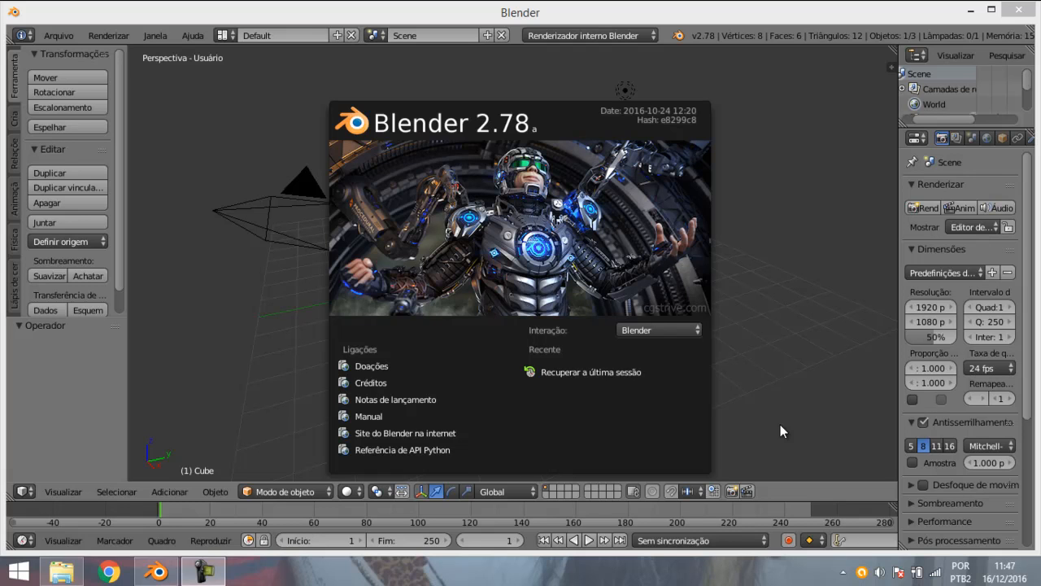
- Dismiss the splash screen and switch the render engine to Jogo Blender
left_click(762, 286)
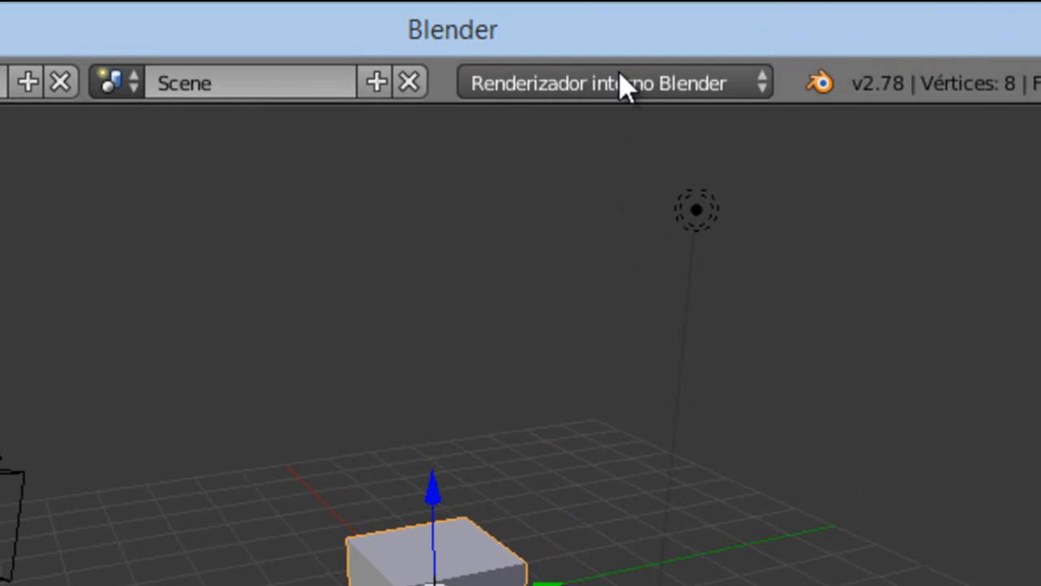
left_click(634, 91)
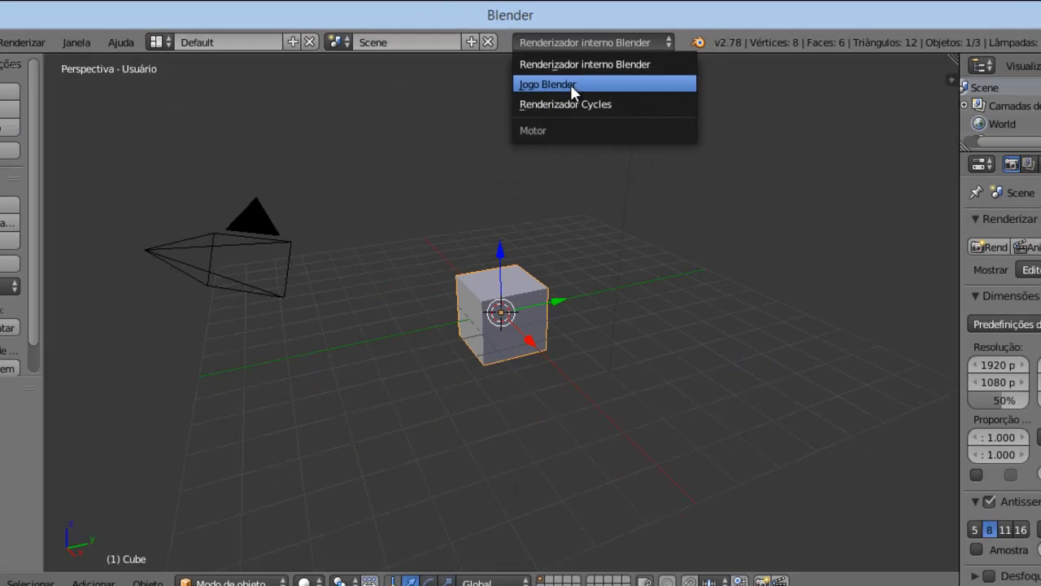
left_click(574, 169)
scroll(648, 270, "up", 4)
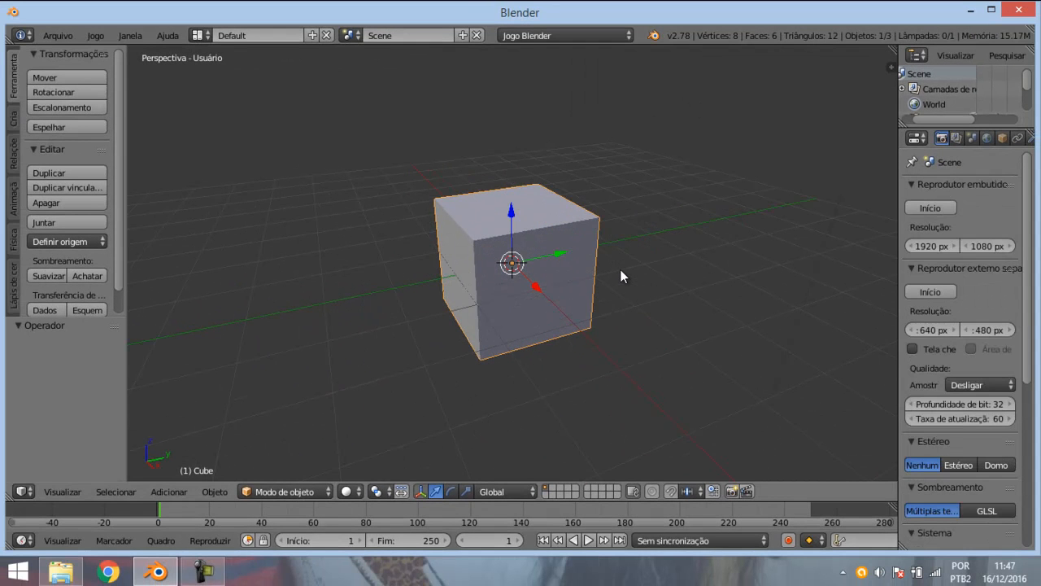
scroll(536, 301, "down", 4)
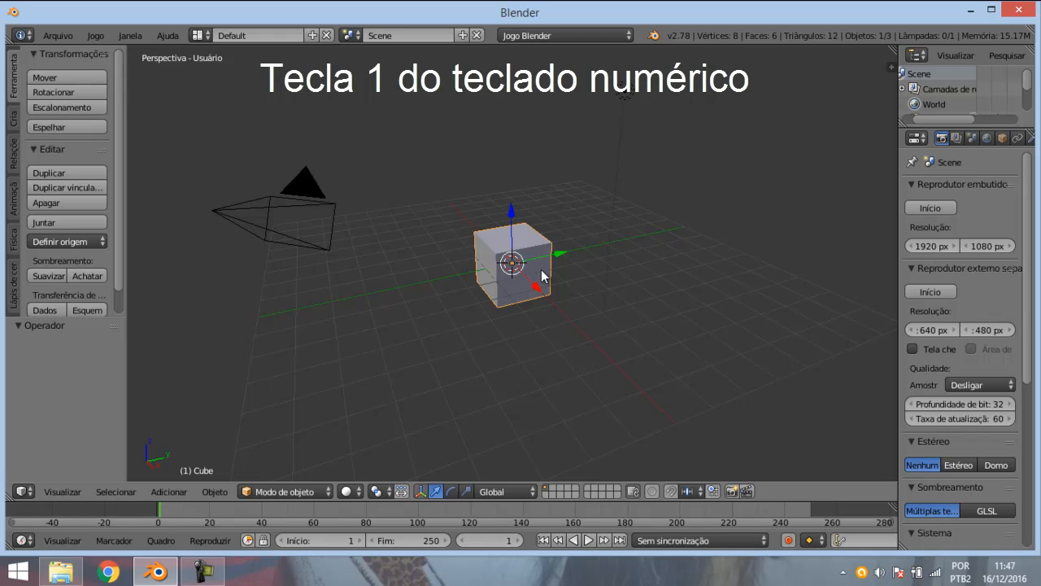
- Set the 3D viewport to the front orthographic view
key("KP_1")
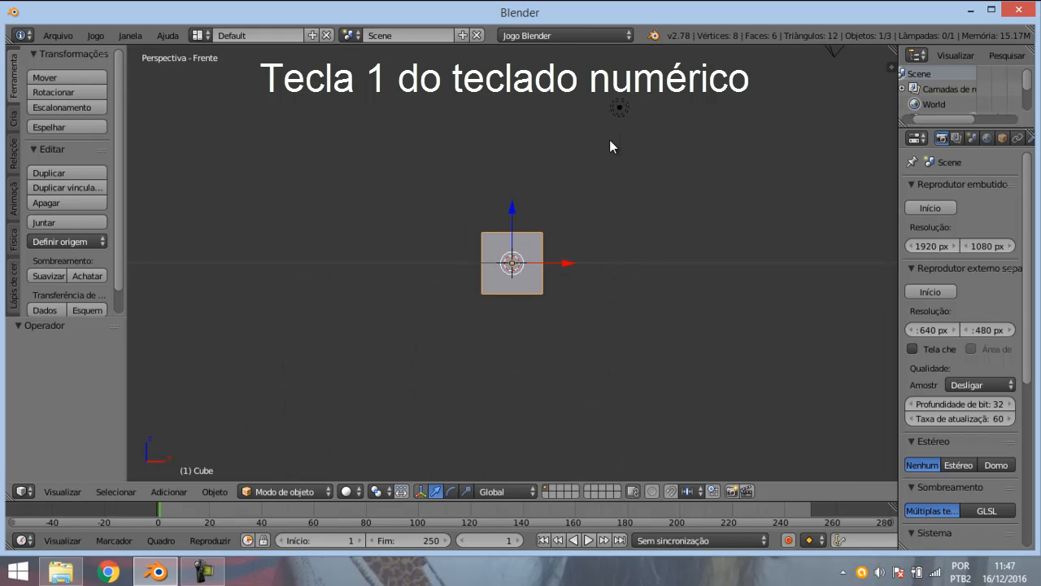
key("KP_5")
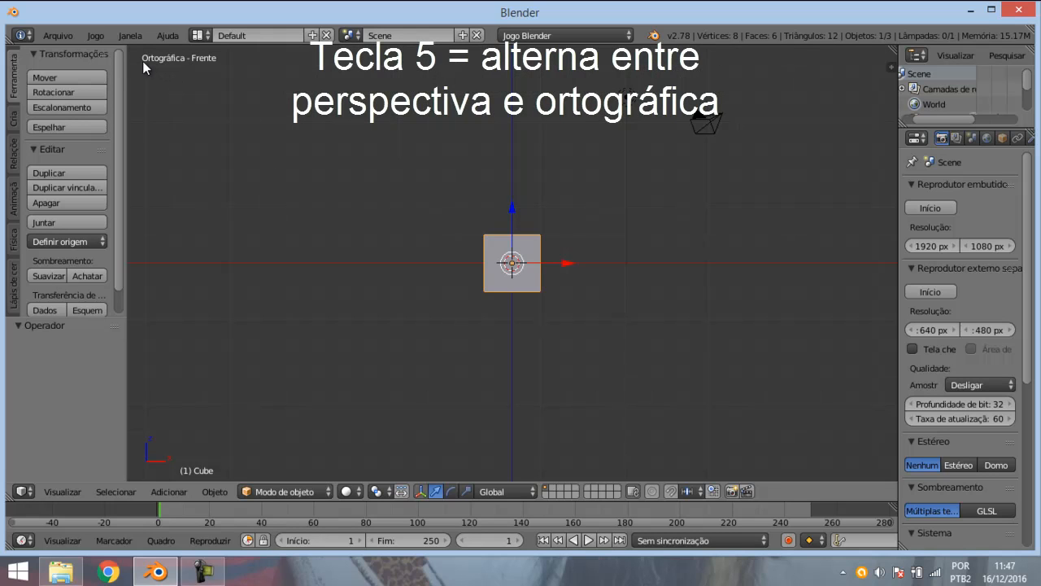
scroll(569, 280, "down", 1)
scroll(484, 241, "down", 1)
scroll(627, 251, "up", 2)
scroll(565, 244, "down", 4)
scroll(655, 282, "up", 3)
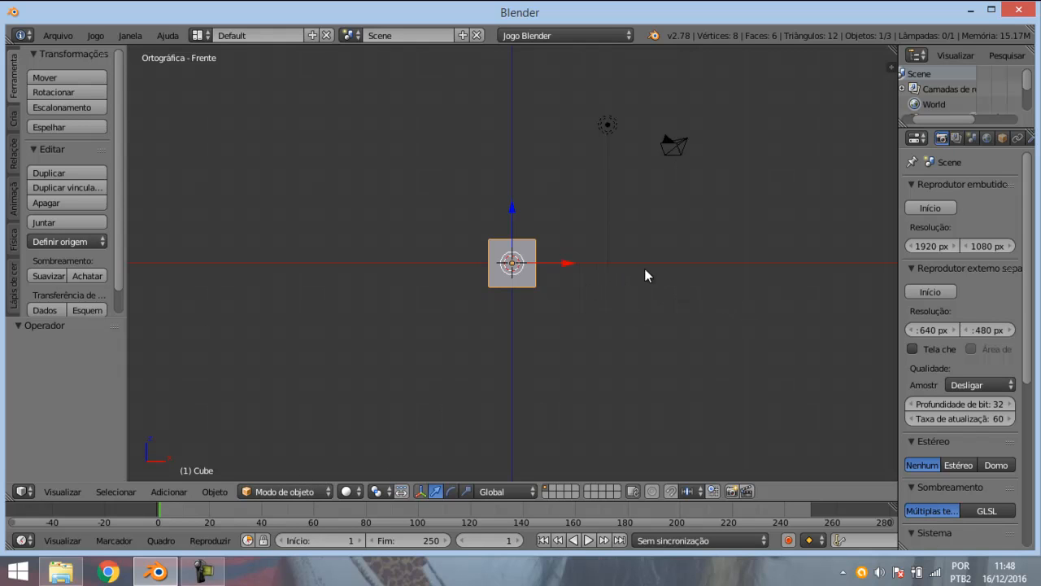
- Scale the cube along the X axis by a factor of about 13.67 to form a long bar
key("s")
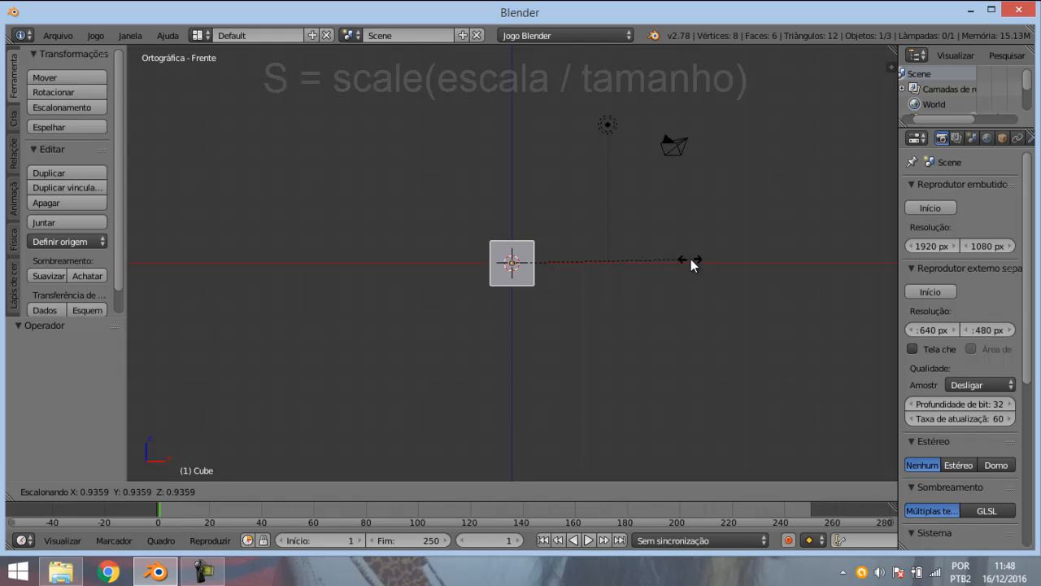
key("x")
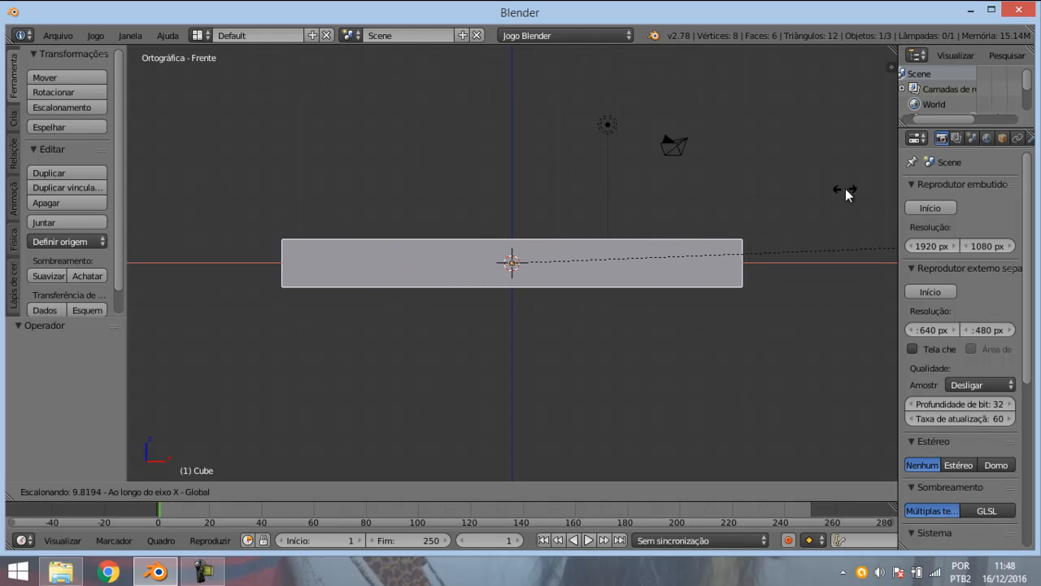
left_click(812, 208)
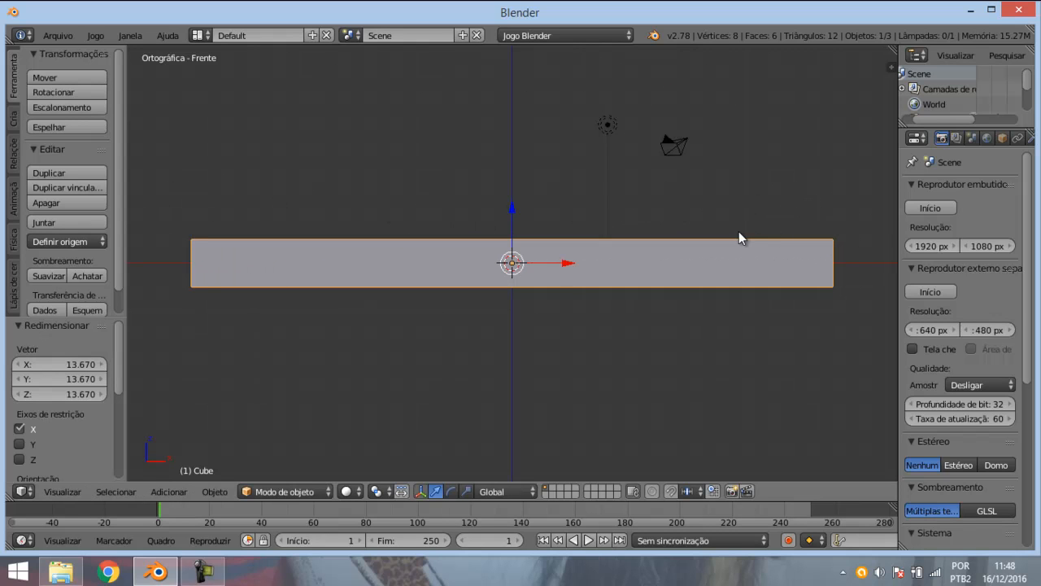
middle_click_drag(723, 223, 718, 280)
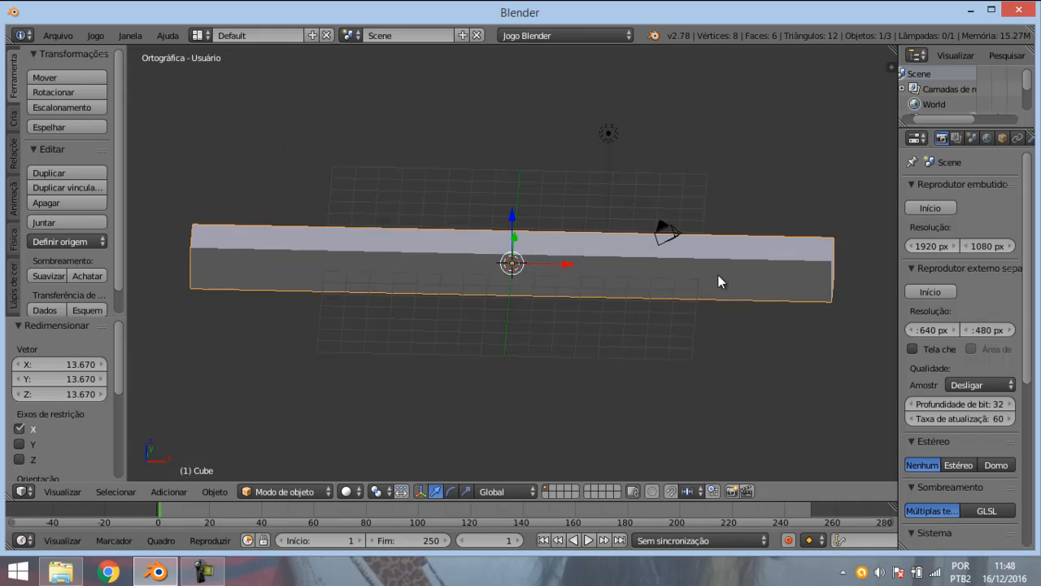
key("KP_1")
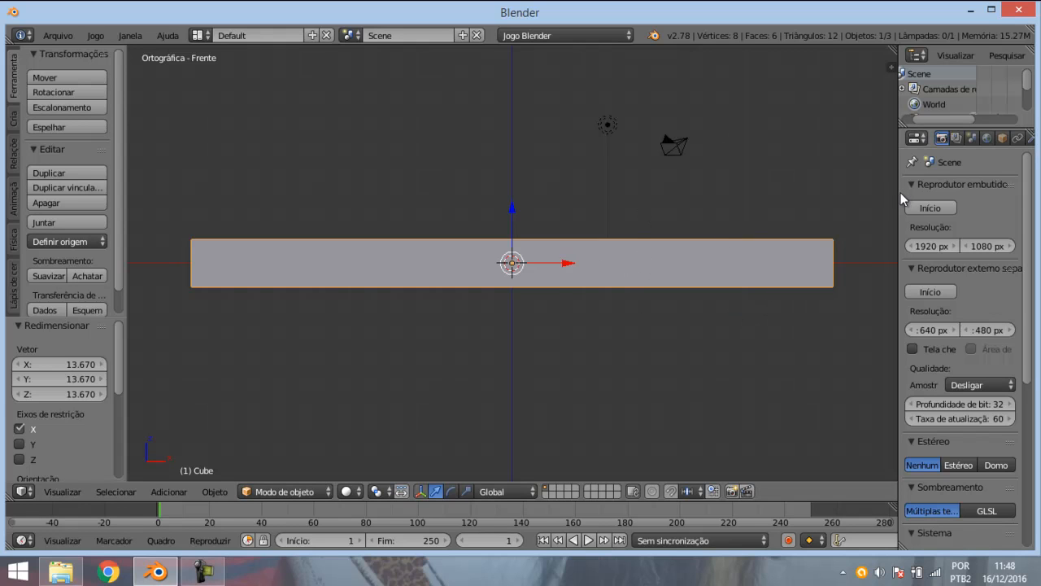
- Widen the properties editor and set the bar material's diffuse colour to pure white, RGB 1.000, 1.000, 1.000
left_click_drag(897, 193, 827, 195)
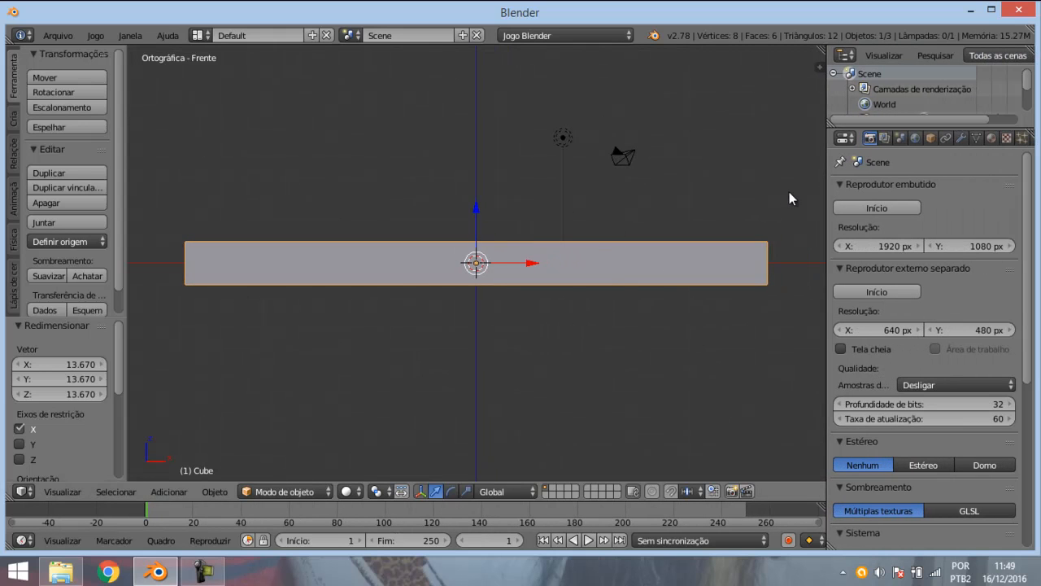
left_click(992, 138)
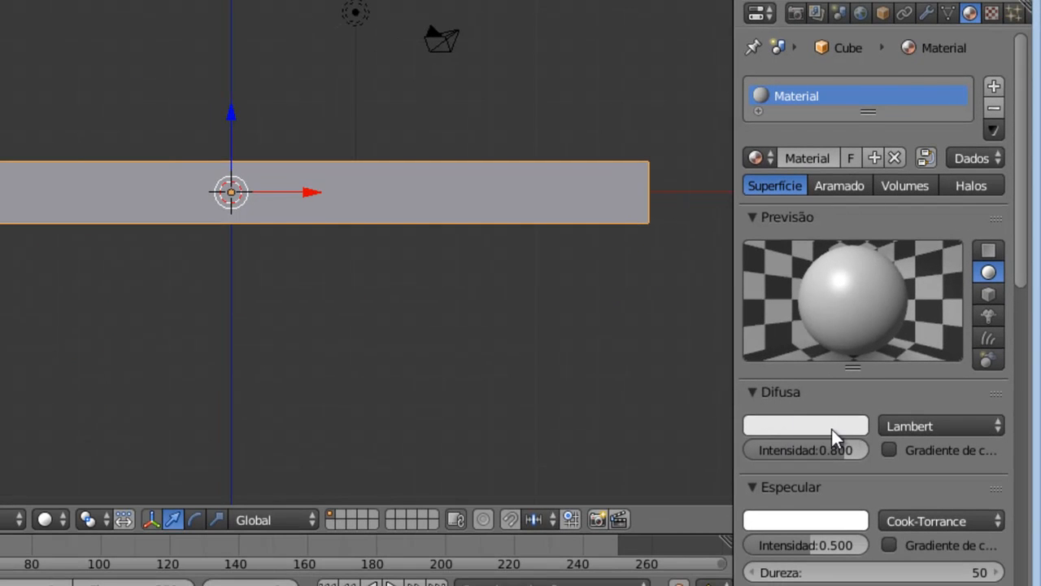
left_click(831, 427)
left_click_drag(851, 153, 846, 113)
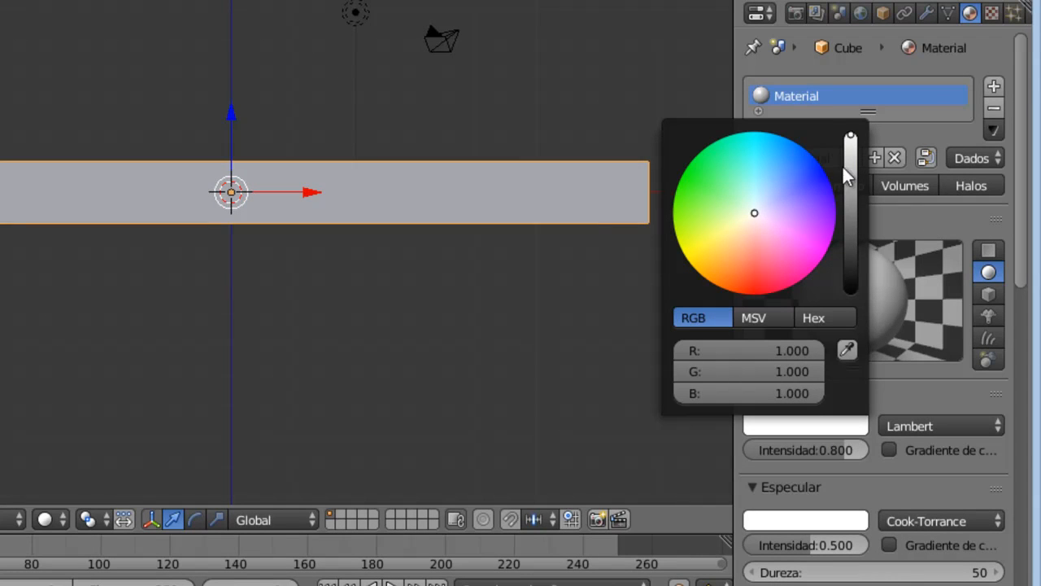
mouse_move(849, 133)
left_mouse_down()
mouse_move(850, 145)
mouse_move(850, 130)
left_mouse_up()
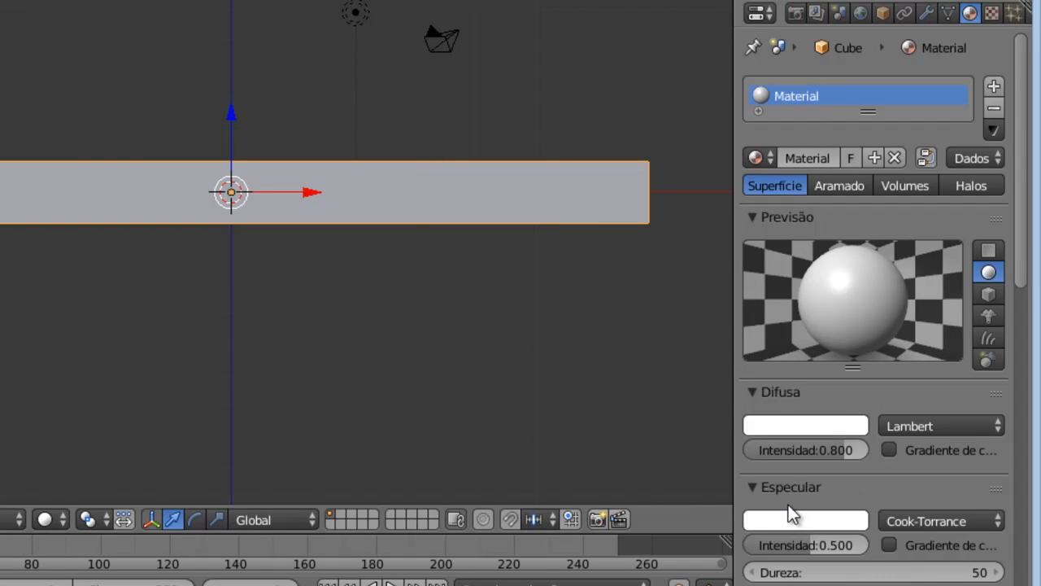
- Set the specular intensity of the bar's material to 0.000
scroll(820, 422, "down", 6)
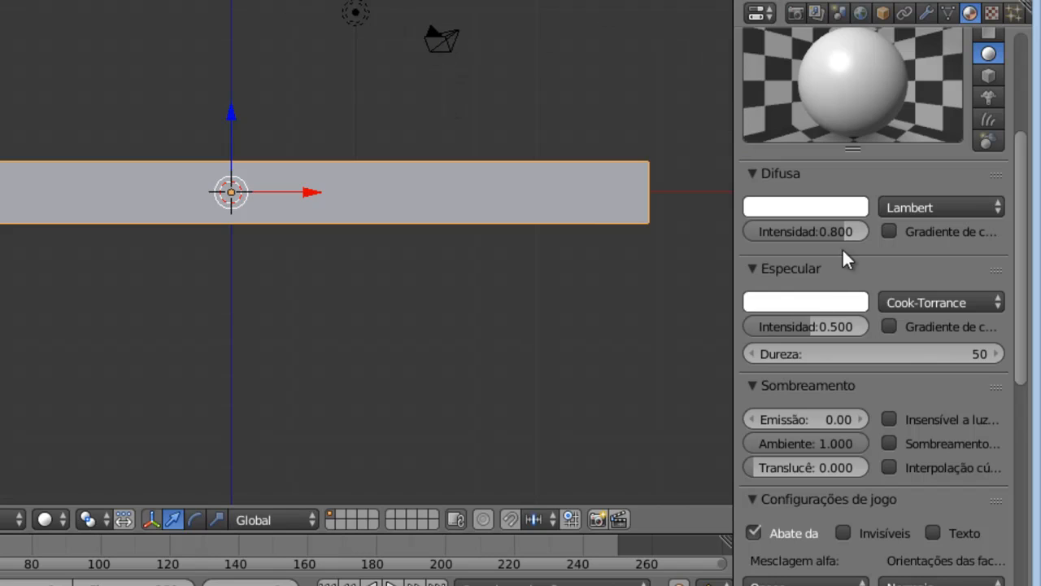
left_click_drag(811, 320, 661, 324)
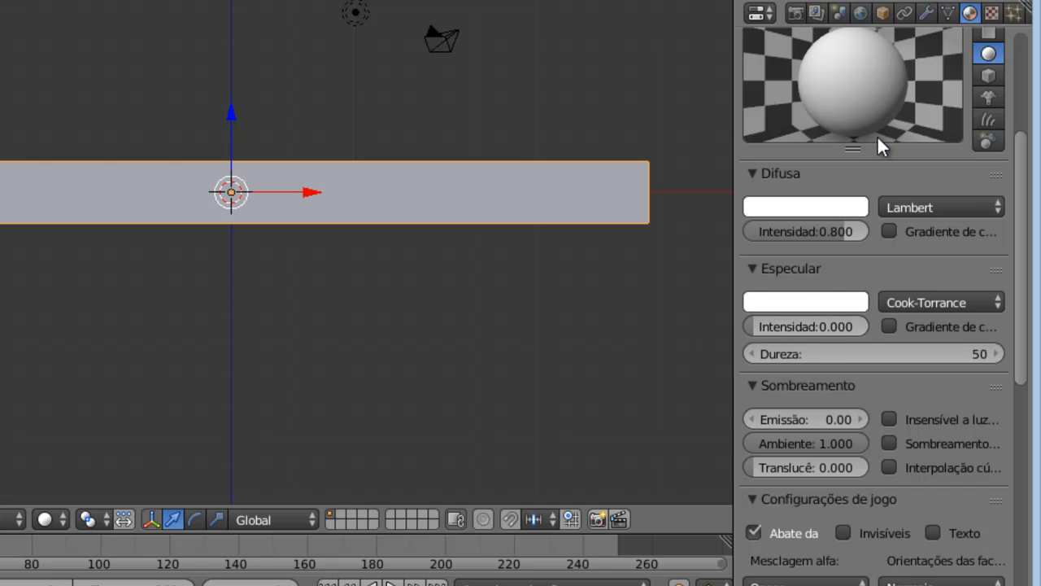
scroll(878, 139, "up", 3)
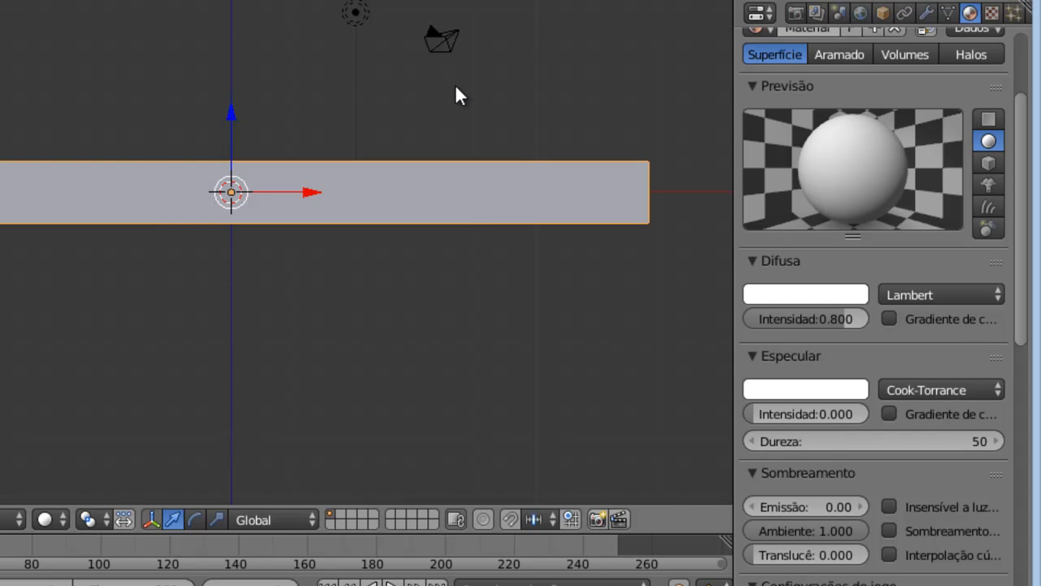
scroll(456, 66, "up", 4)
scroll(443, 71, "down", 4)
scroll(437, 74, "up", 3)
scroll(440, 77, "down", 2)
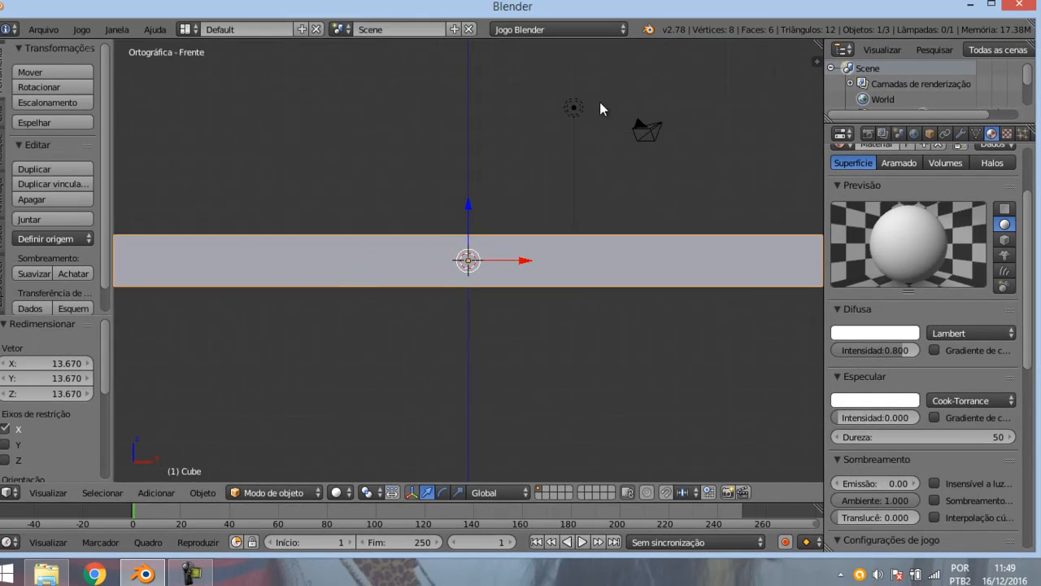
scroll(589, 244, "down", 1)
scroll(589, 244, "up", 1)
scroll(587, 241, "down", 4)
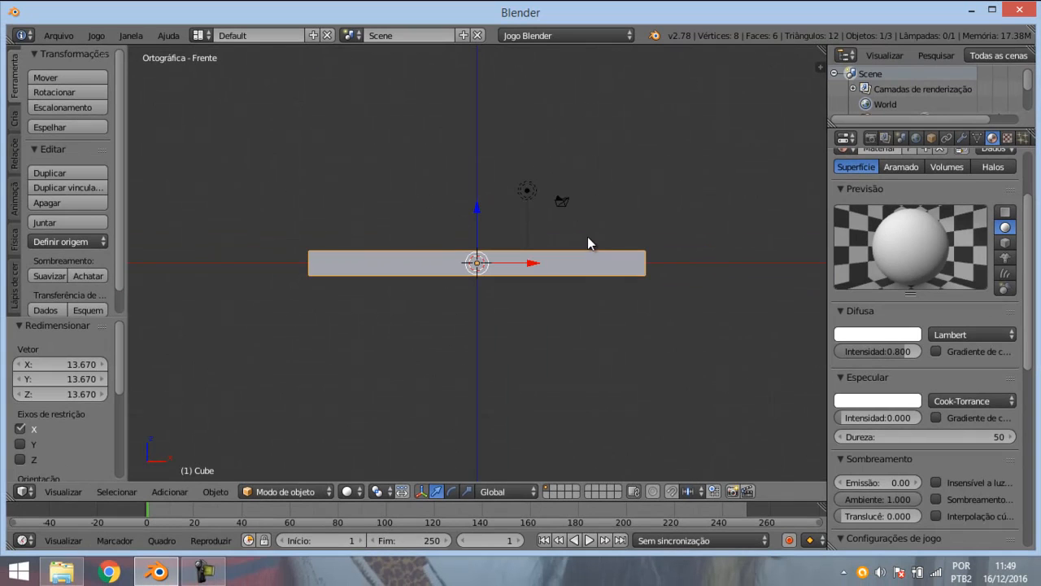
- Rename the bar's material to "chao" and set its diffuse intensity to 1.000
scroll(953, 248, "up", 3)
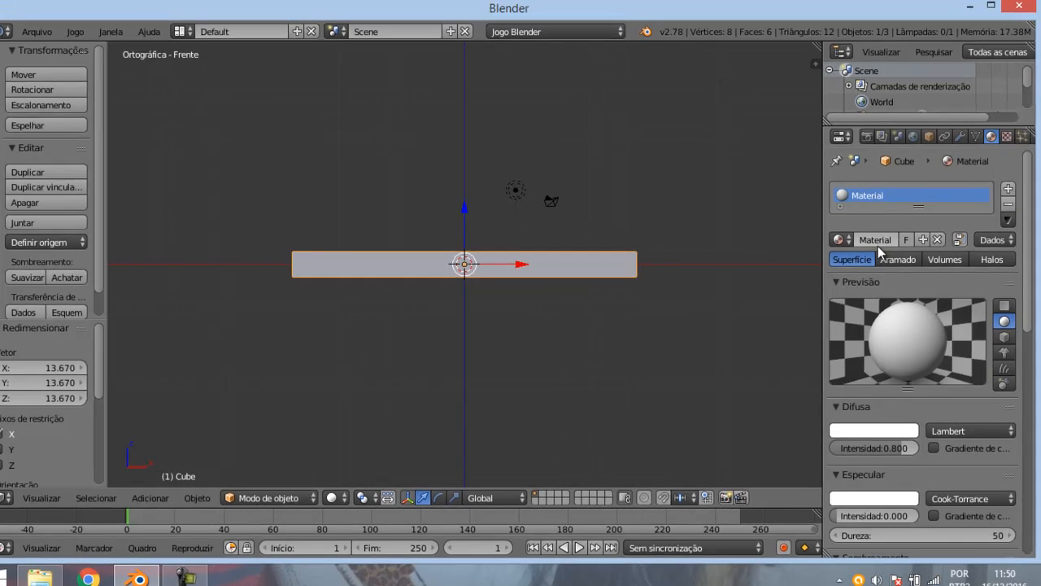
left_click(881, 238)
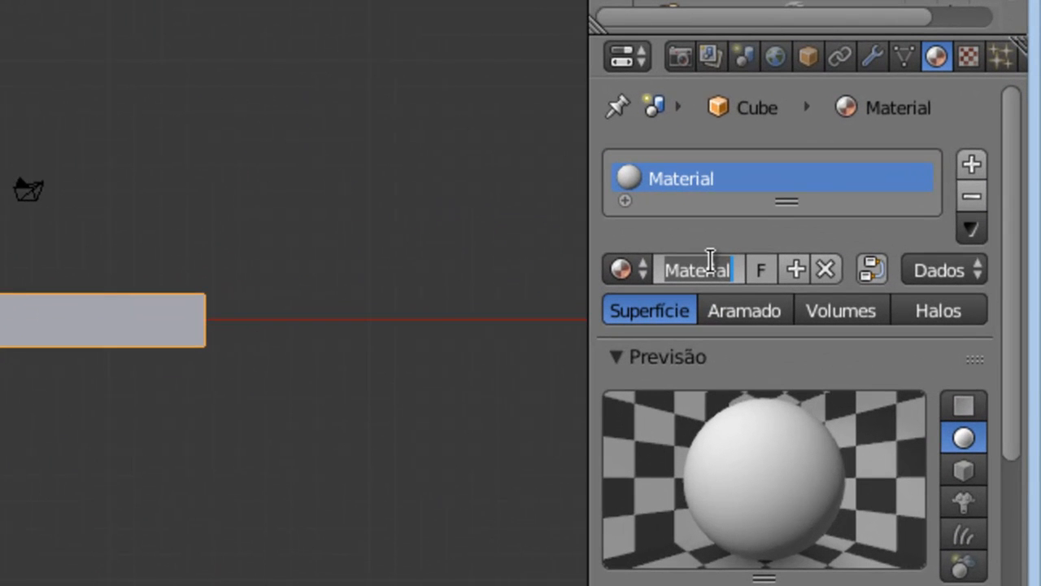
type("chao")
key("Return")
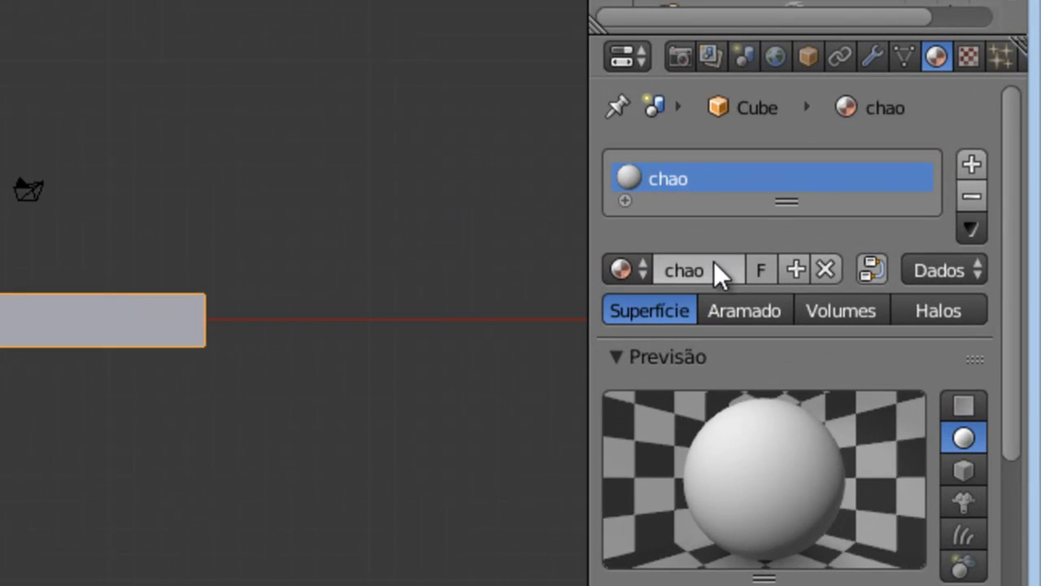
left_click(713, 275)
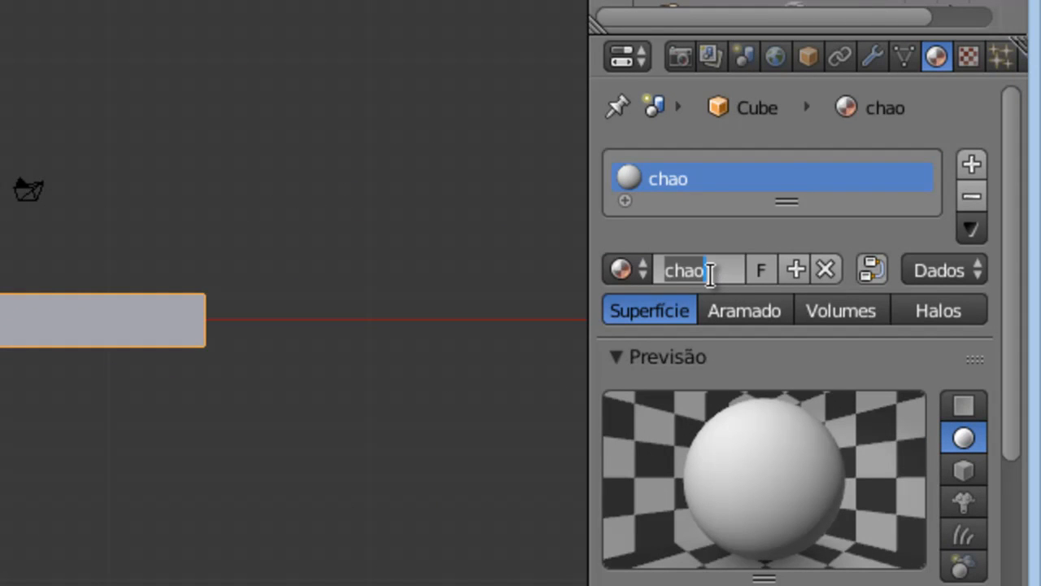
type("chao")
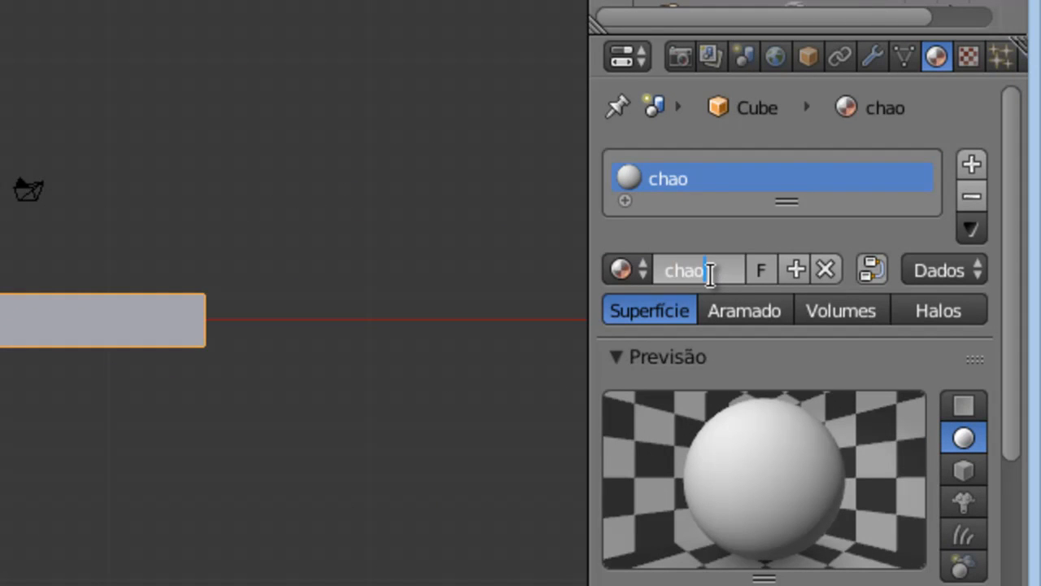
key("Return")
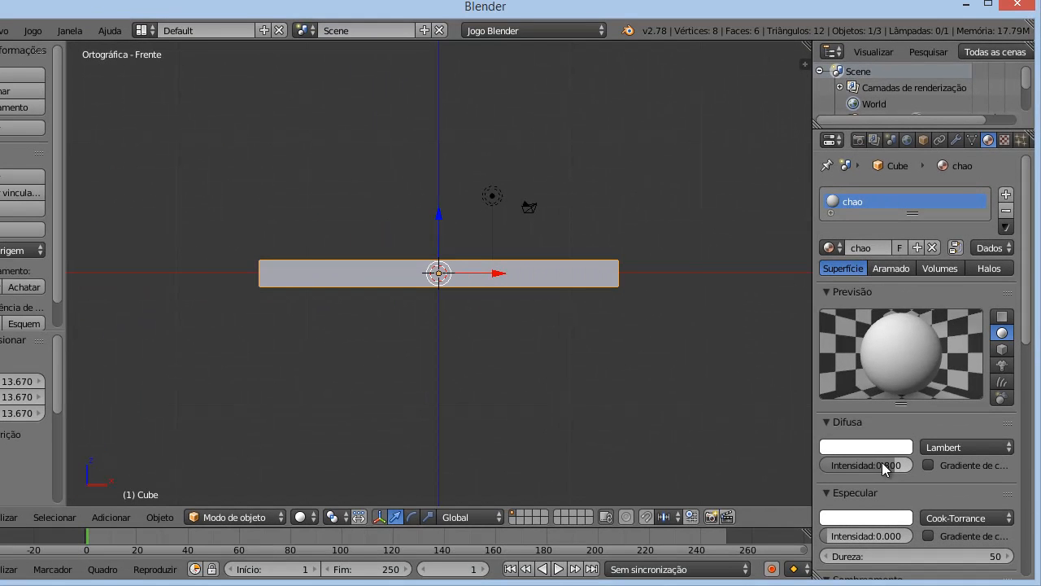
left_click_drag(886, 465, 954, 462)
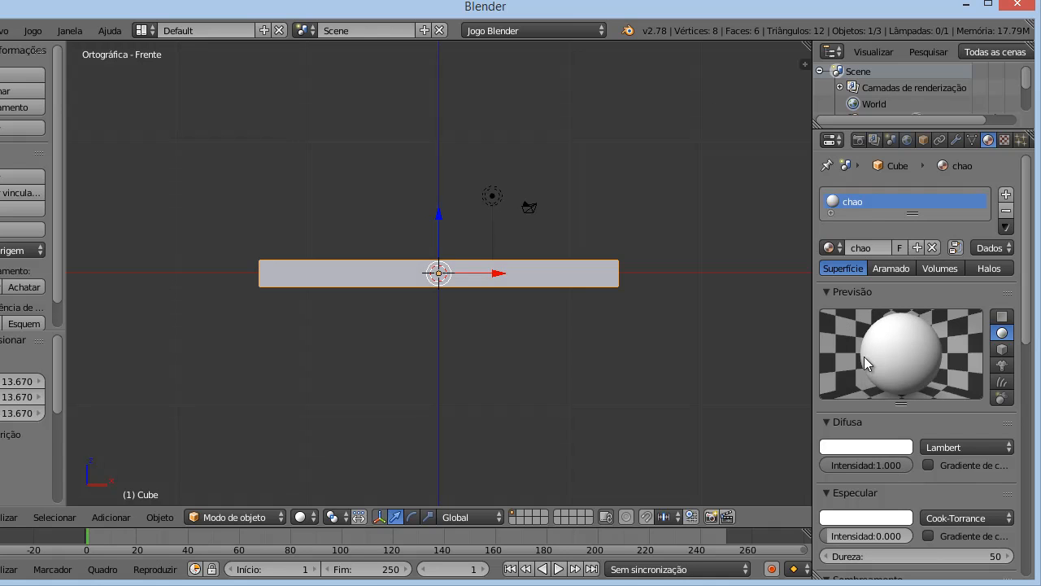
- Switch the viewport shading mode to Texturas
scroll(639, 251, "up", 3)
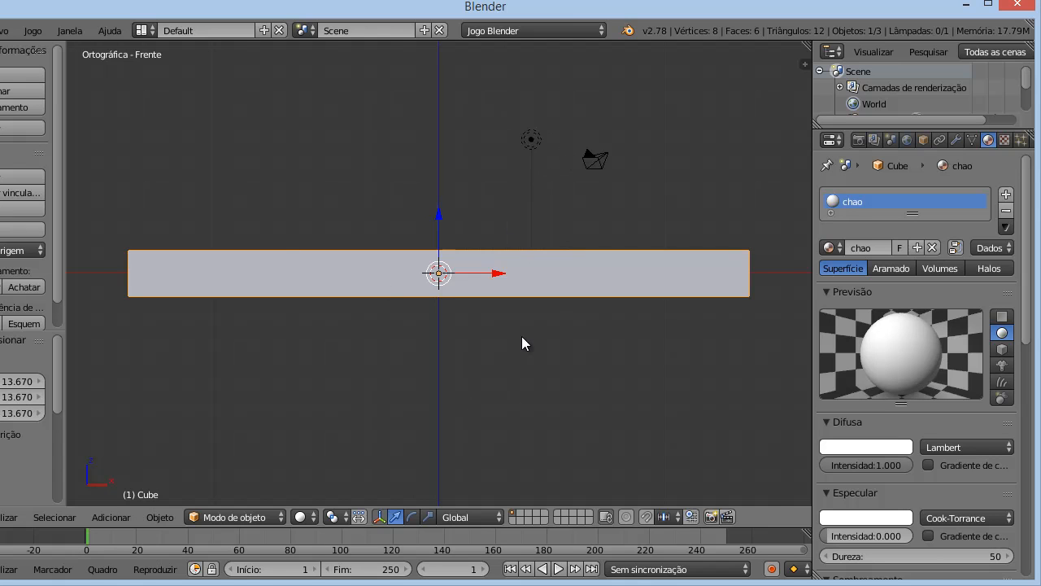
left_click(313, 516)
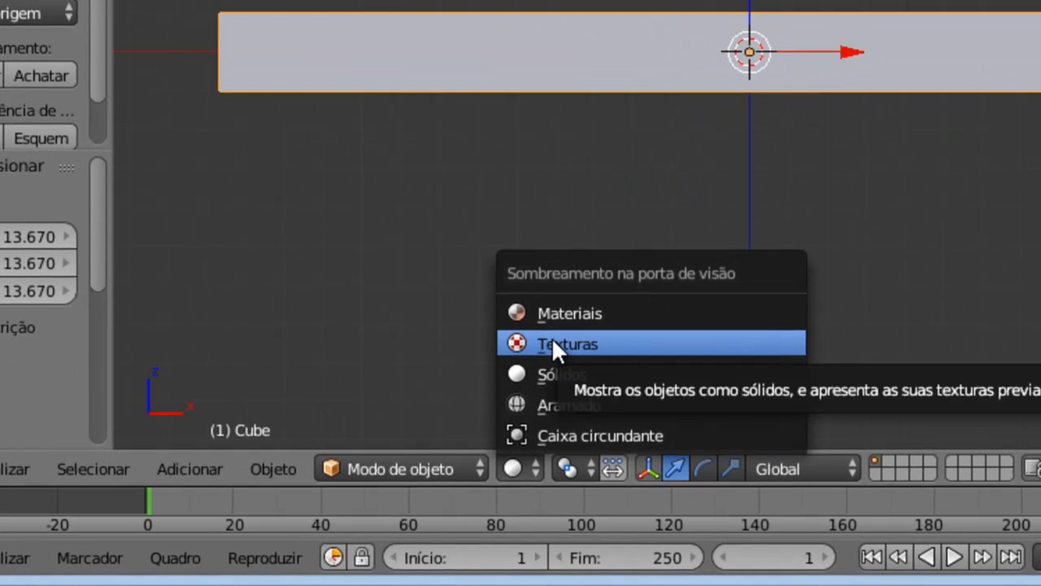
left_click(325, 444)
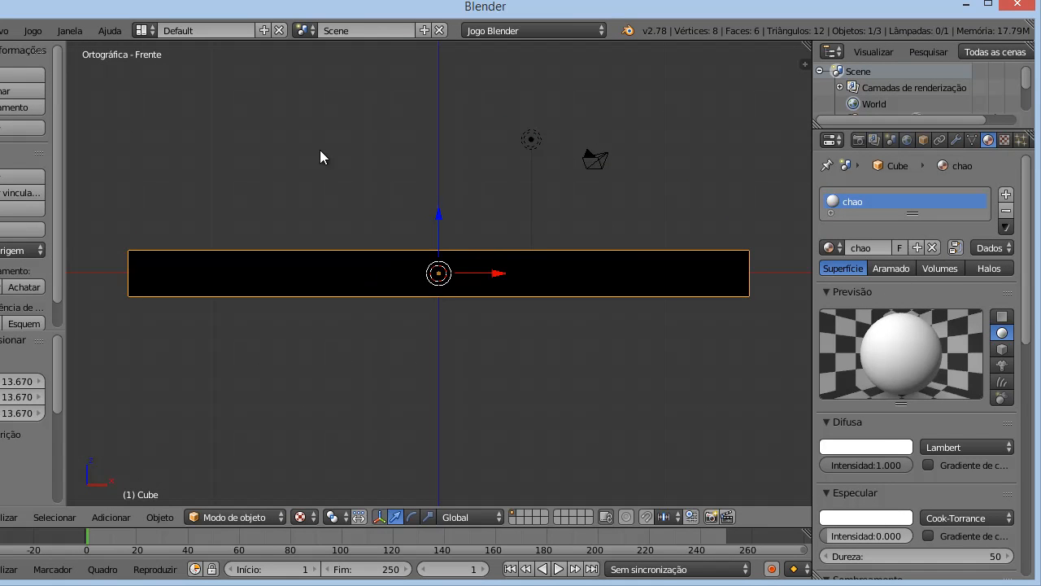
- Move the lamp along the Y axis in the negative direction until it lights the long front face of the bar
middle_click_drag(476, 225, 460, 312)
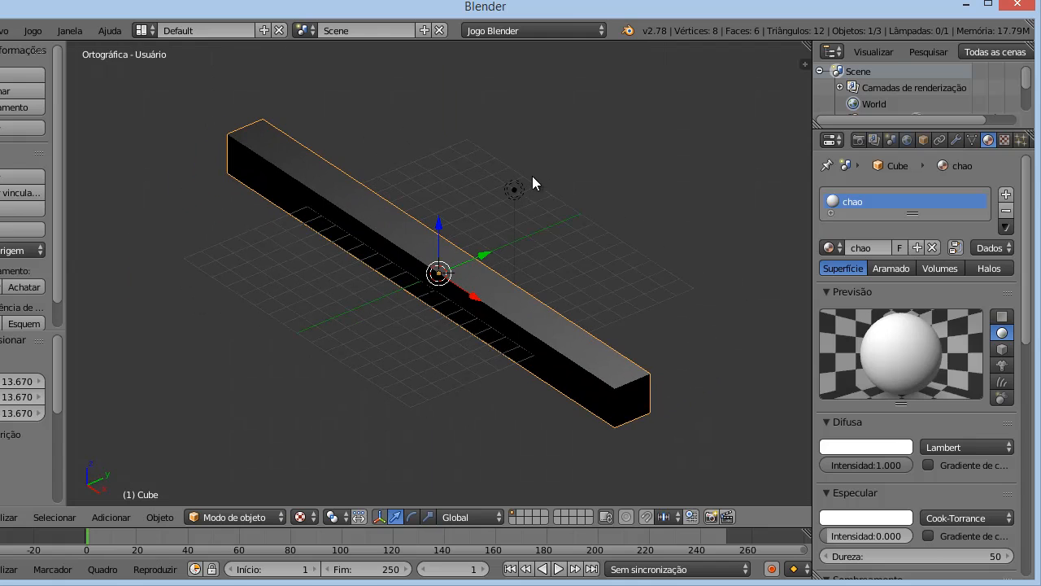
right_click(516, 190)
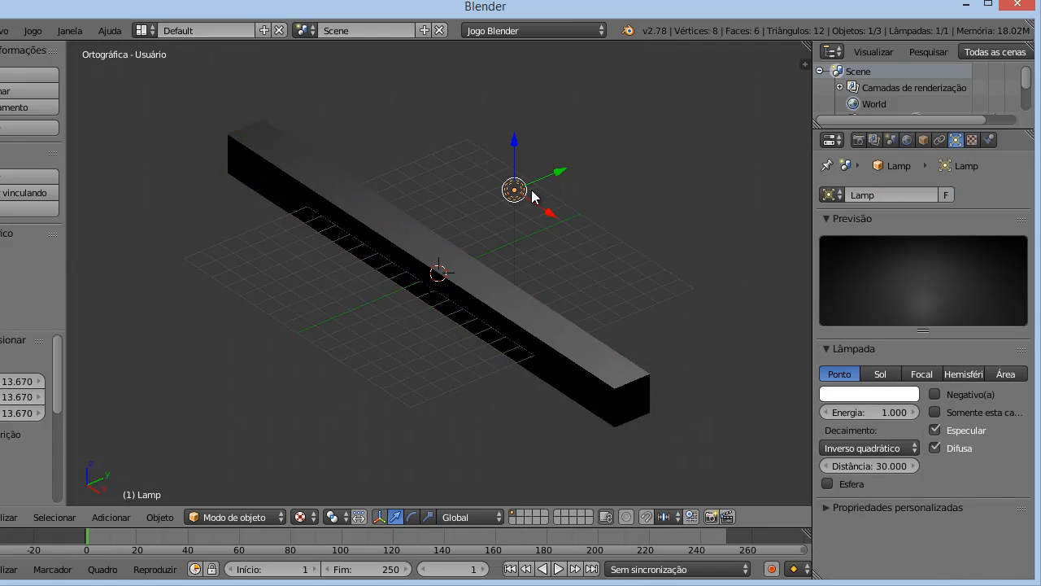
left_click_drag(561, 173, 404, 235)
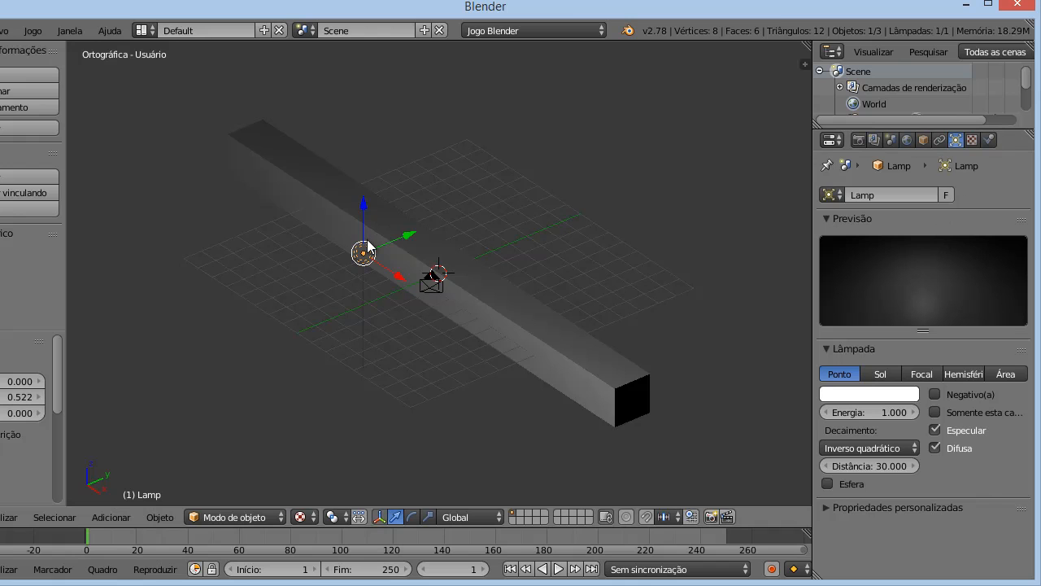
scroll(382, 255, "up", 3)
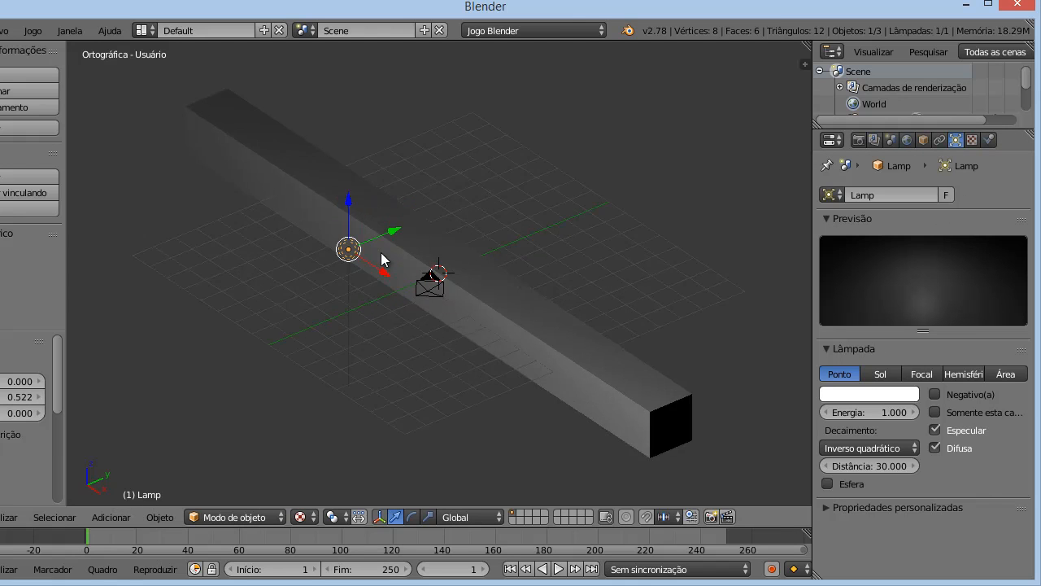
- Change the lamp's type from Ponto to Sol
right_click(313, 248)
right_click(310, 242)
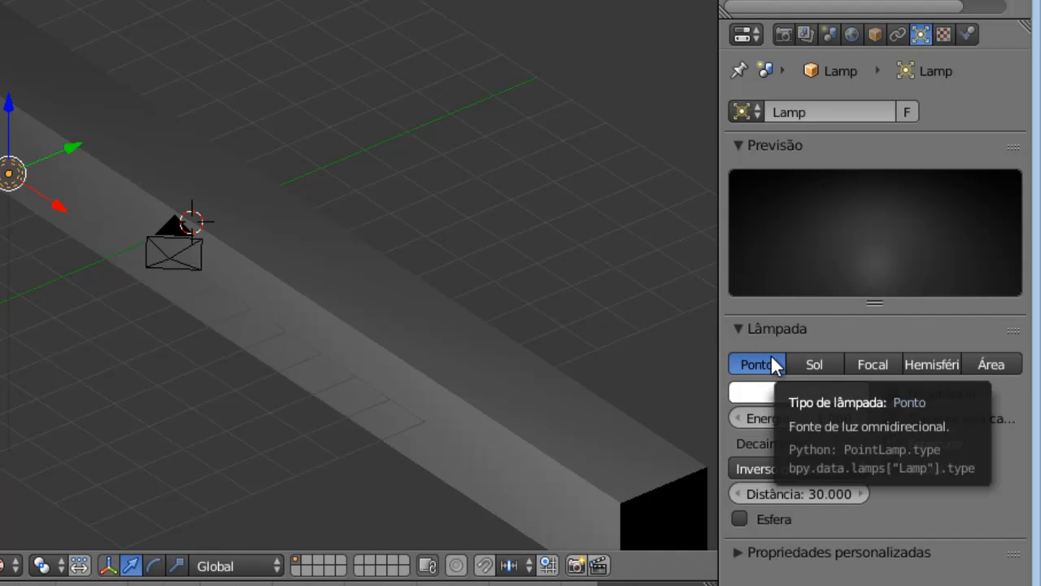
left_click(811, 364)
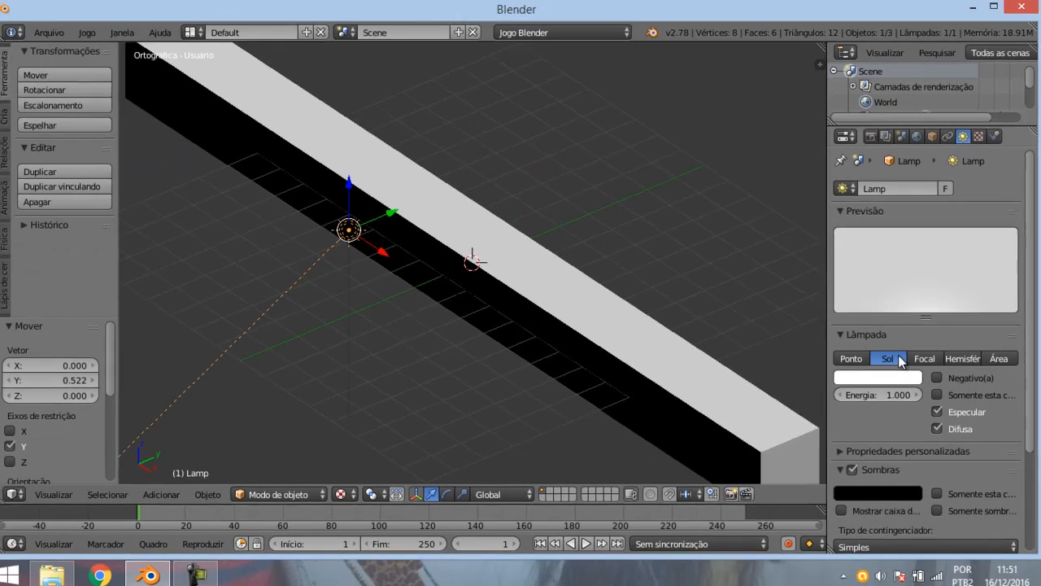
scroll(380, 289, "down", 4)
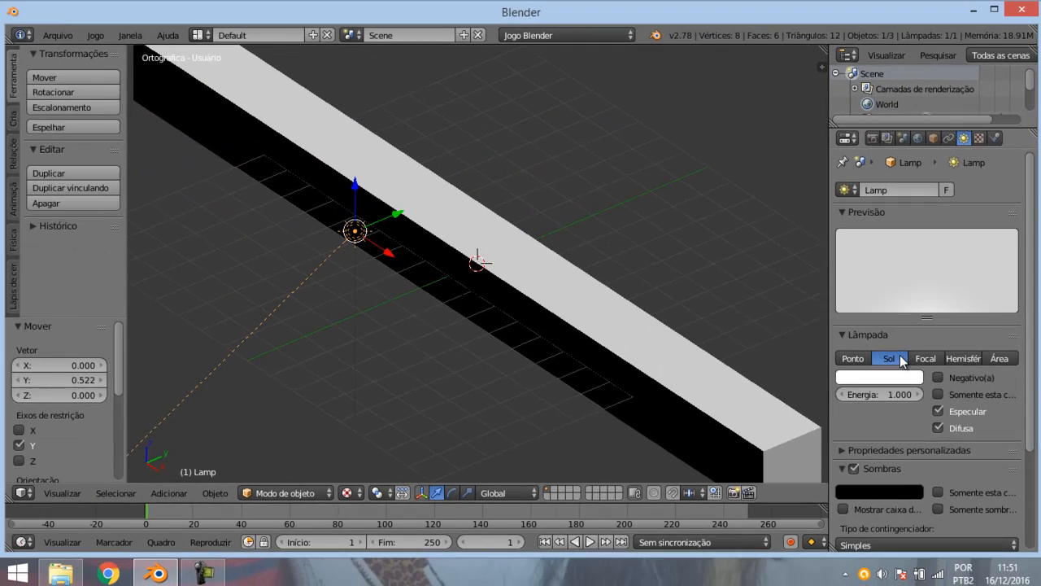
- Rotate the sun lamp freely in a low side view by about -369°
scroll(584, 307, "up", 5)
middle_click_drag(439, 320, 641, 294)
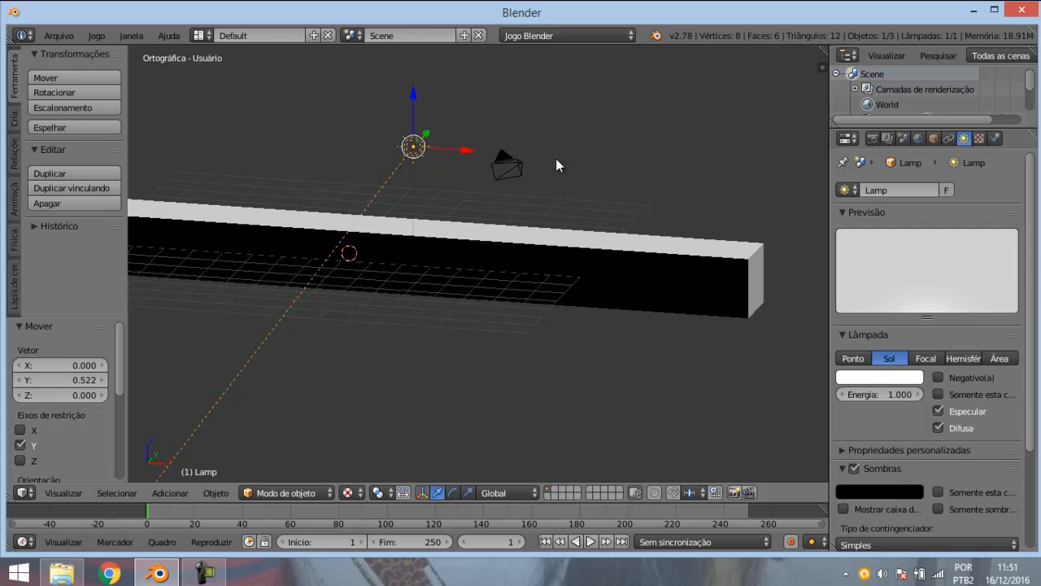
middle_click_drag(460, 206, 548, 265, "shift")
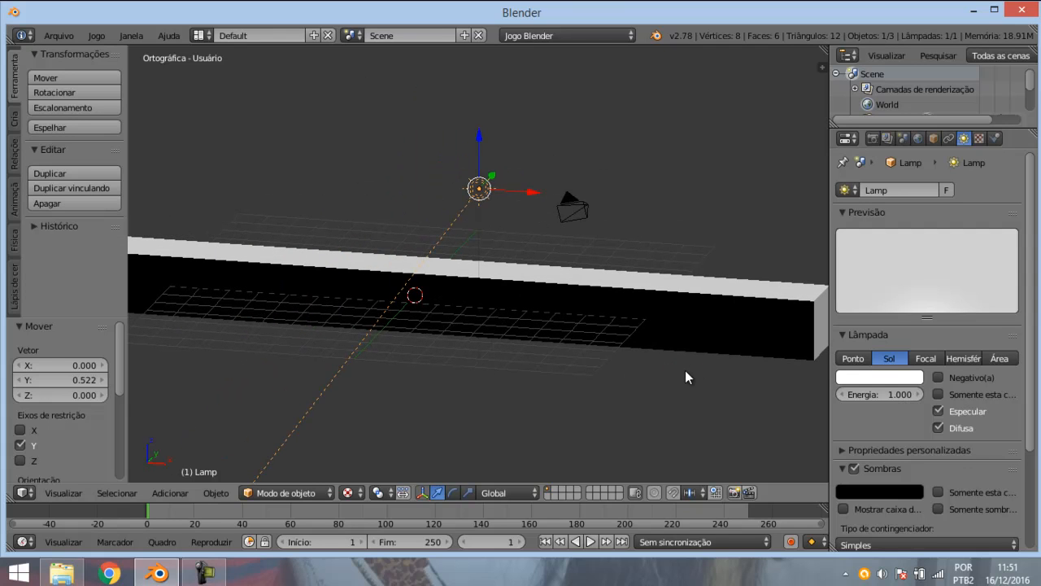
key("r")
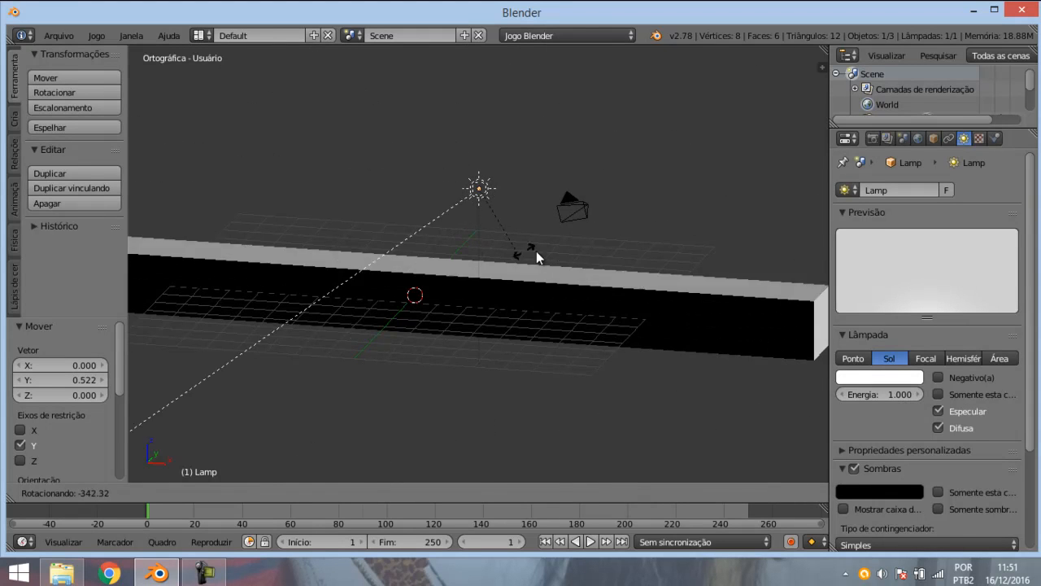
left_click(606, 277)
- Rotate the sun lamp about the global X axis by about 53° so it lights the bar's long front face
scroll(509, 285, "down", 2)
middle_click_drag(596, 256, 505, 280)
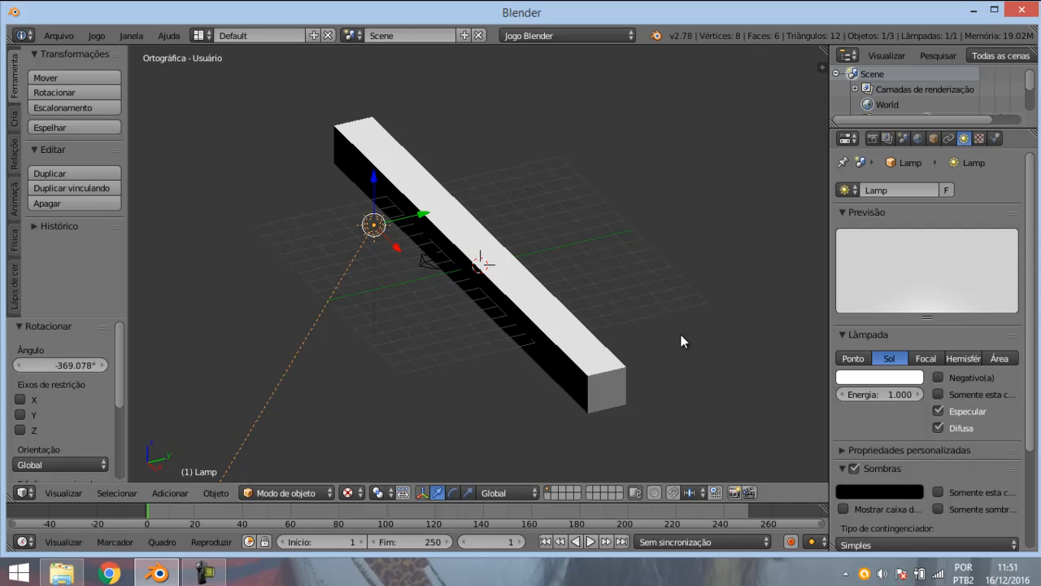
key("r")
key("x")
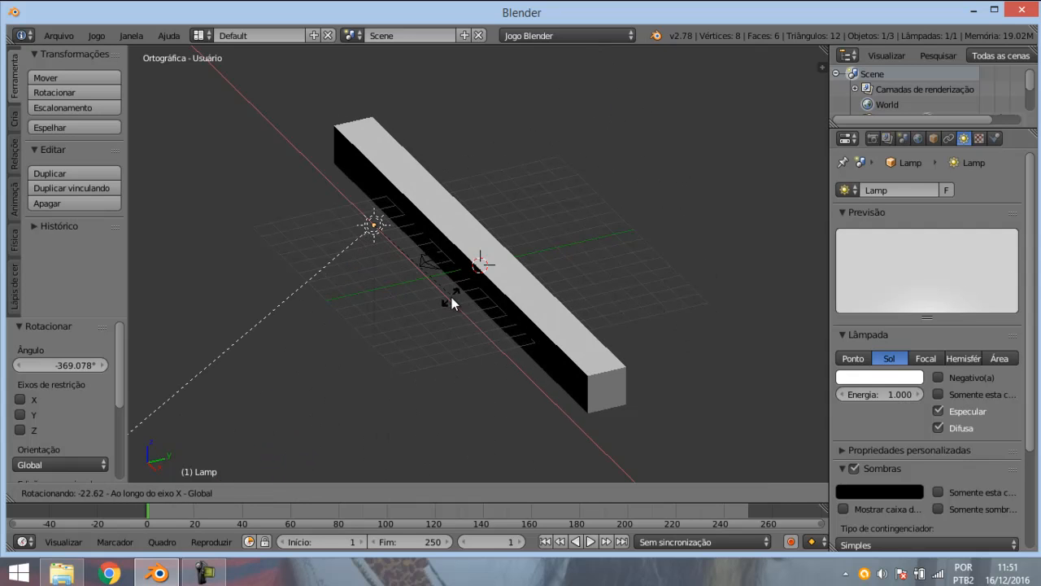
left_click(543, 112)
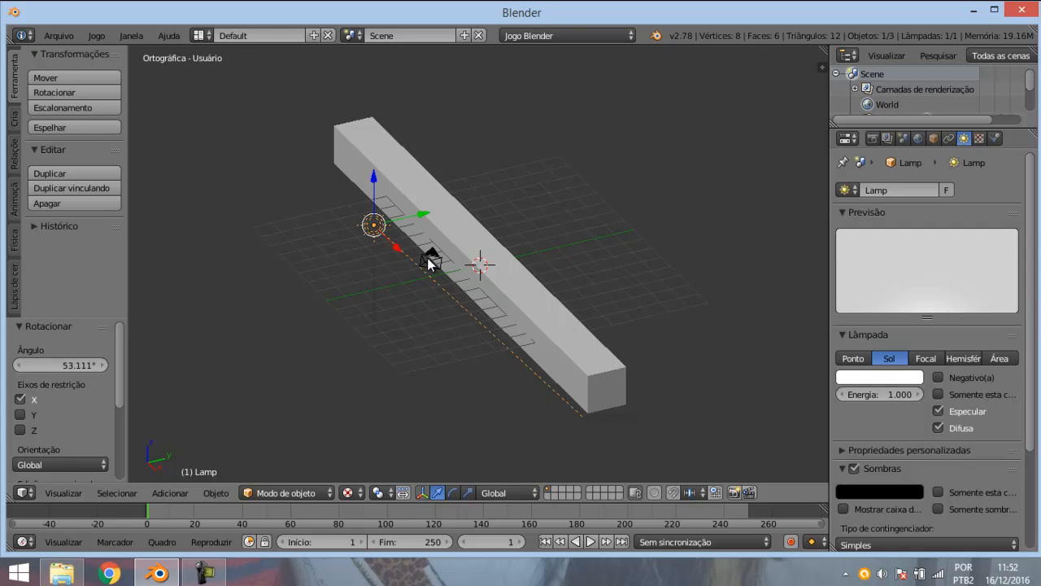
scroll(427, 260, "up", 3)
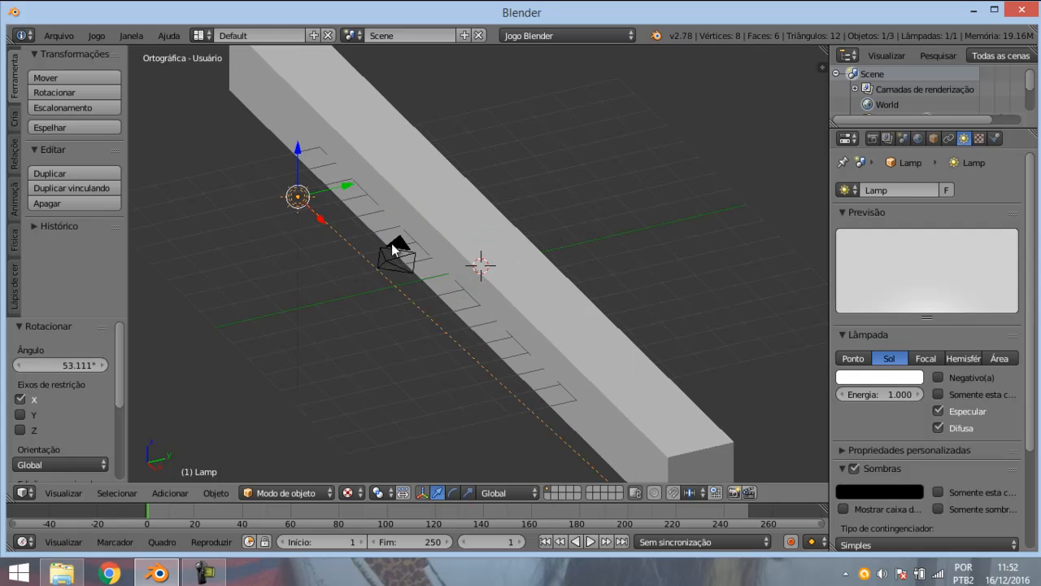
scroll(542, 317, "down", 2)
key("r")
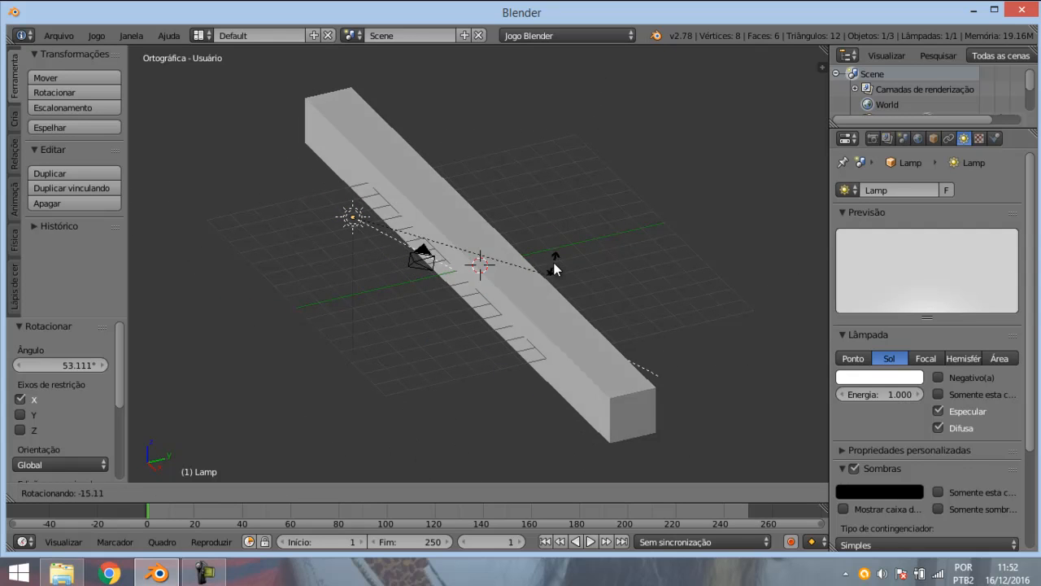
key("y")
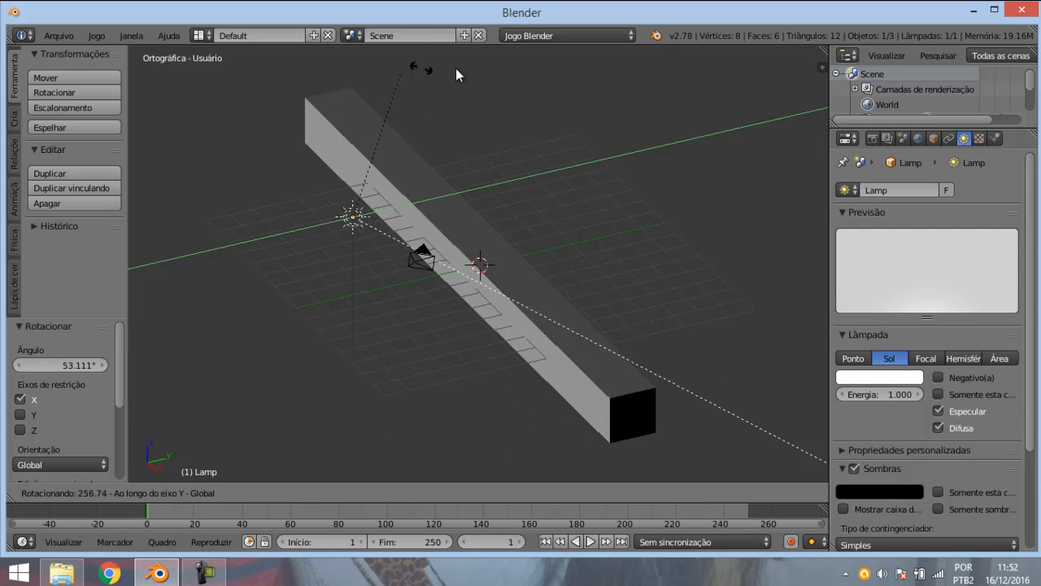
left_click(363, 389)
- Rotate the sun lamp about the global X axis by about 5° to even out the light on the bar
key("r")
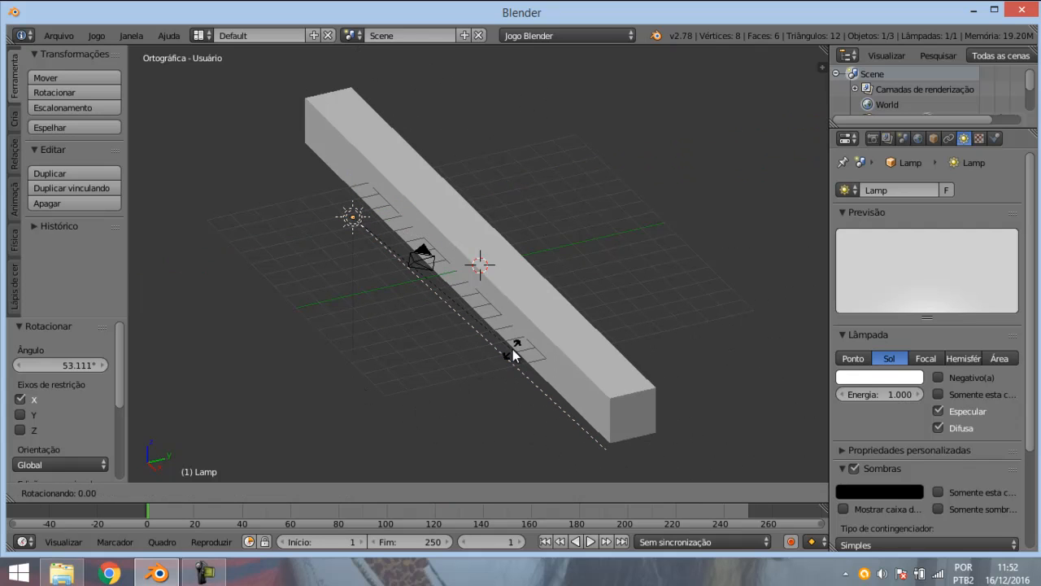
key("x")
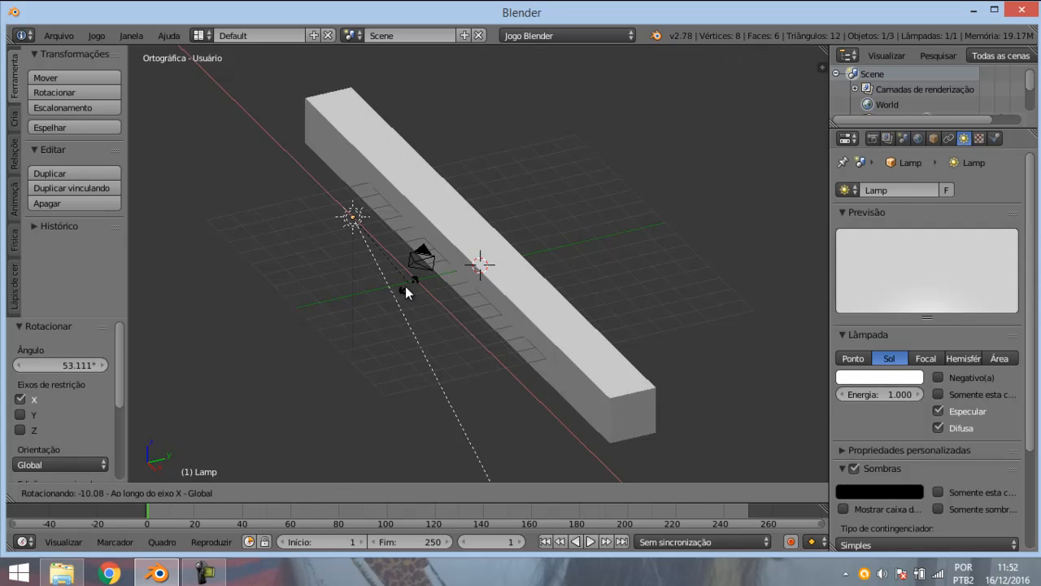
left_click(429, 274)
scroll(431, 284, "up", 4)
scroll(480, 313, "down", 3)
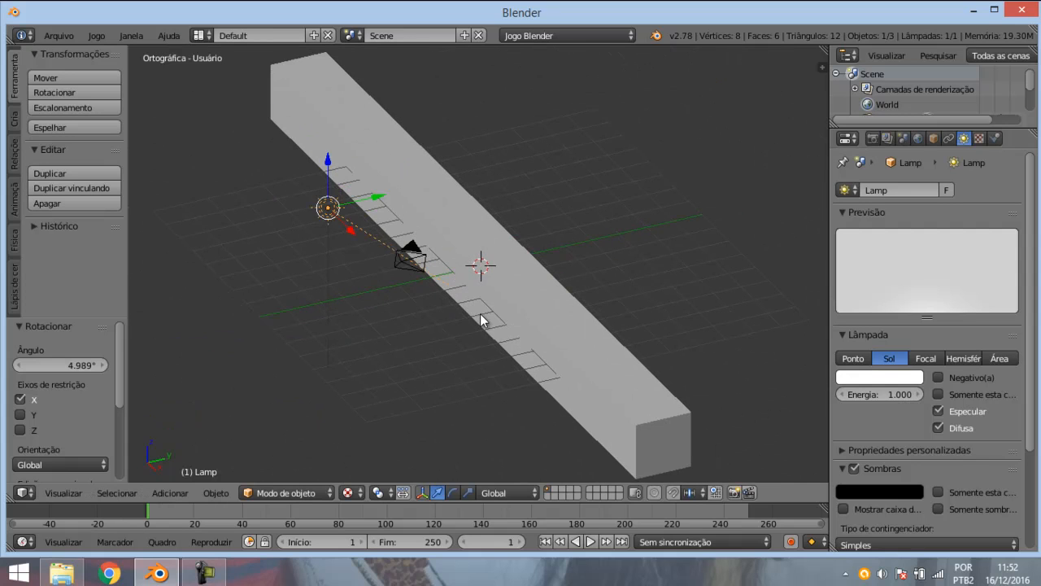
- In front view, set the viewport shading's material mode to GLSL
key("KP_1")
scroll(495, 318, "down", 2)
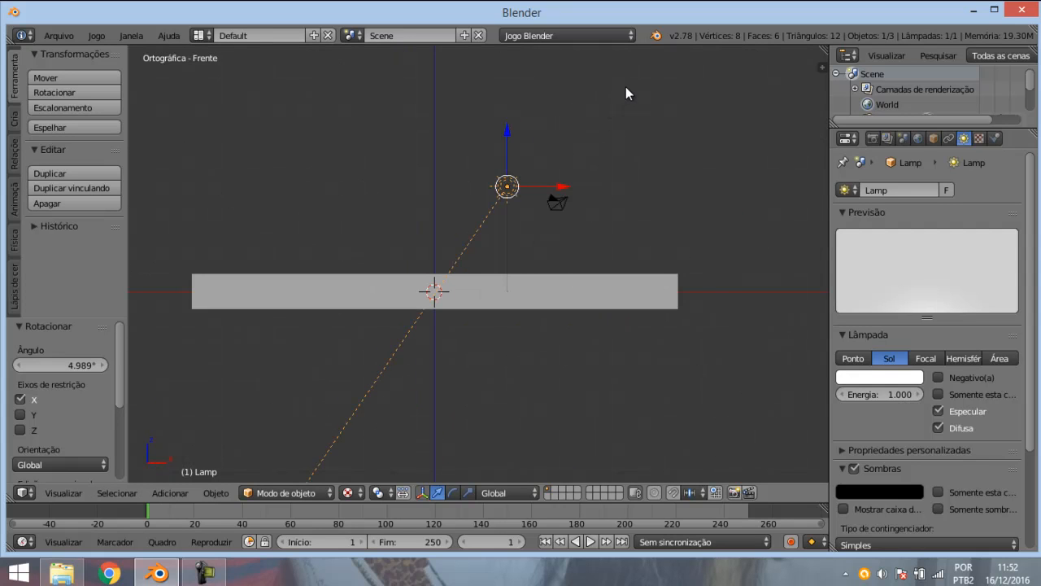
middle_click_drag(385, 346, 482, 174)
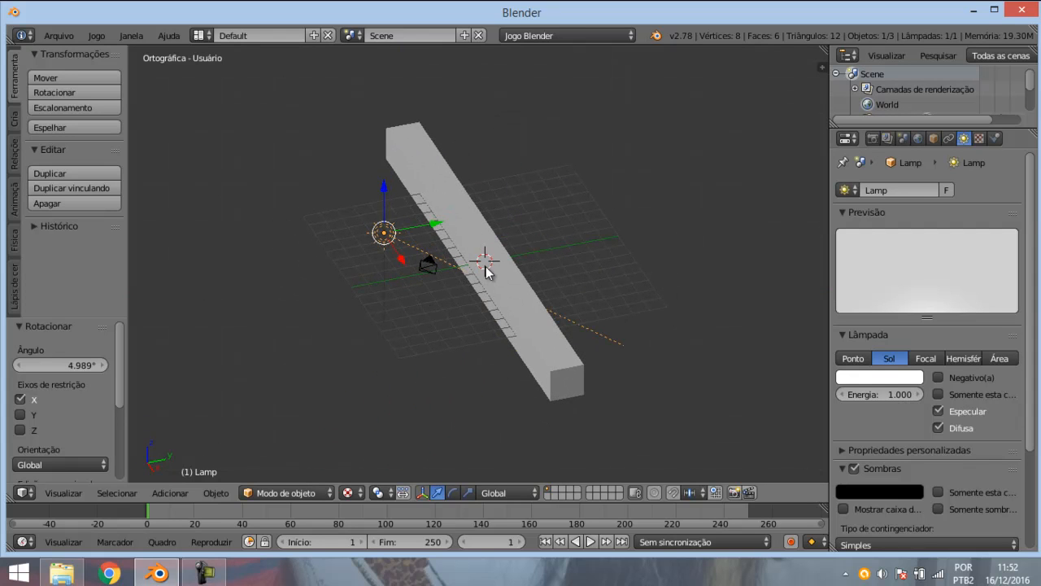
key("KP_1")
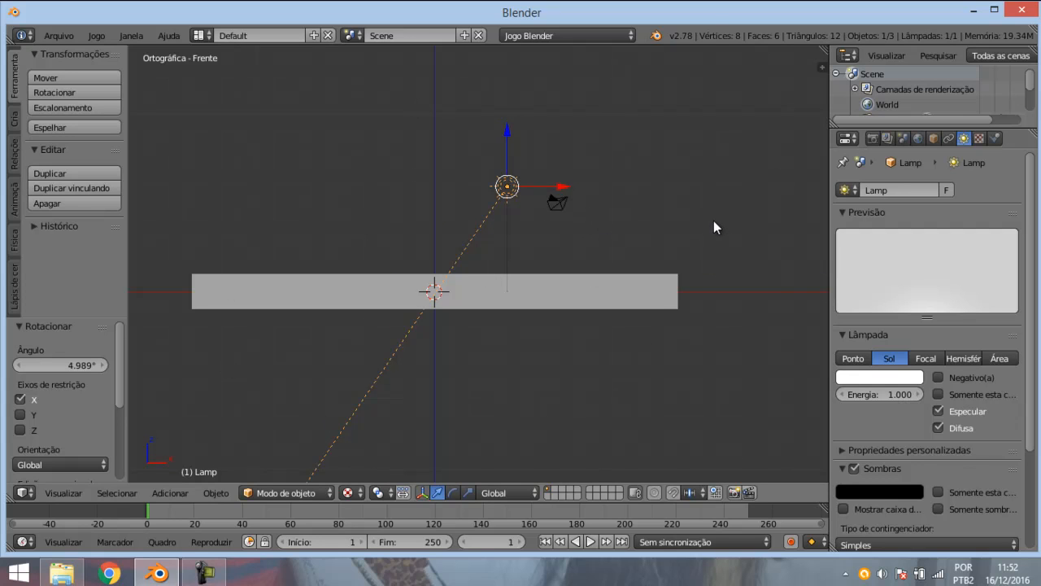
key("n")
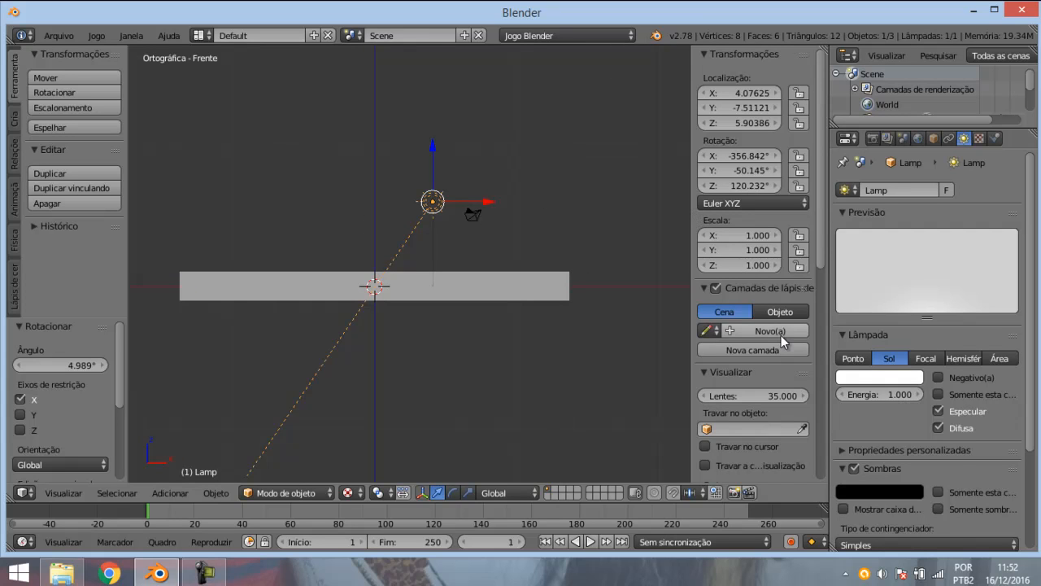
scroll(813, 325, "down", 10)
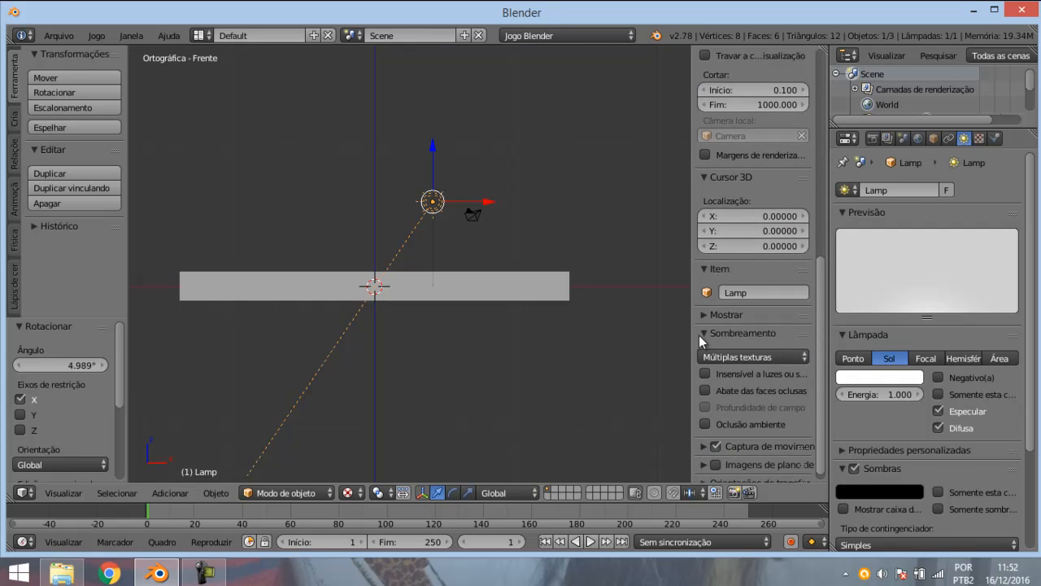
left_click(757, 357)
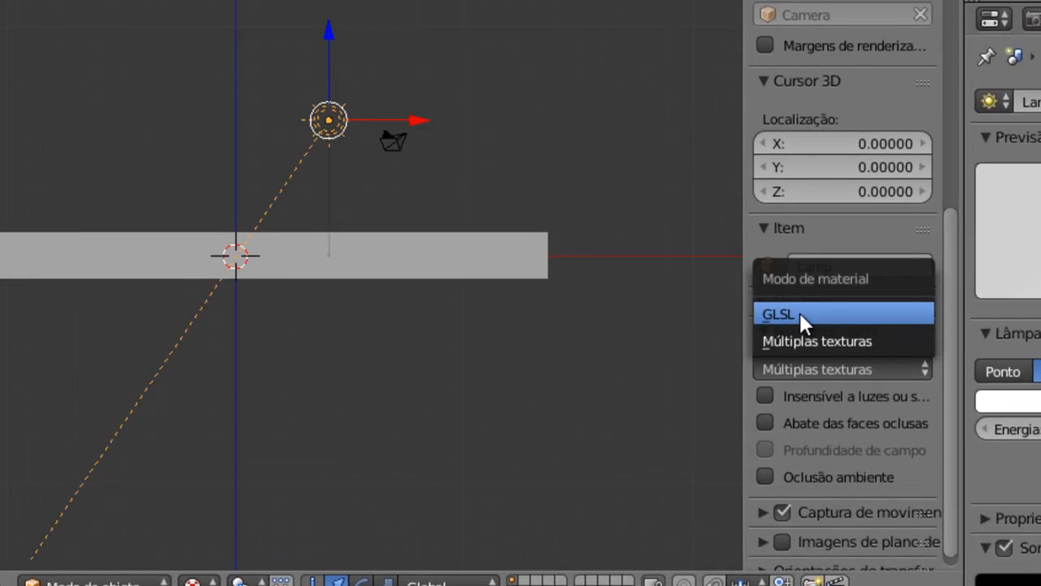
left_click(800, 314)
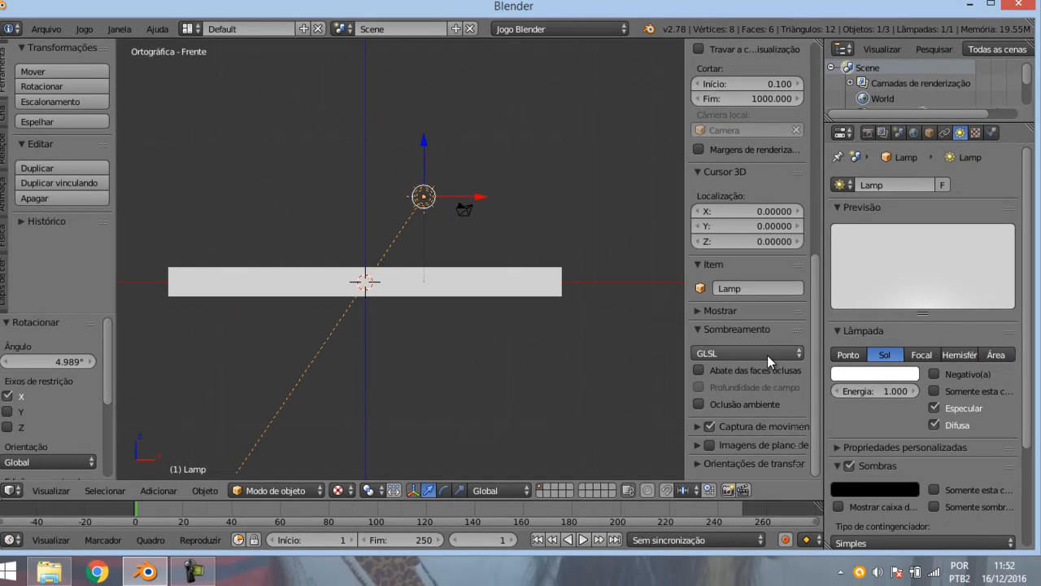
left_click(817, 374)
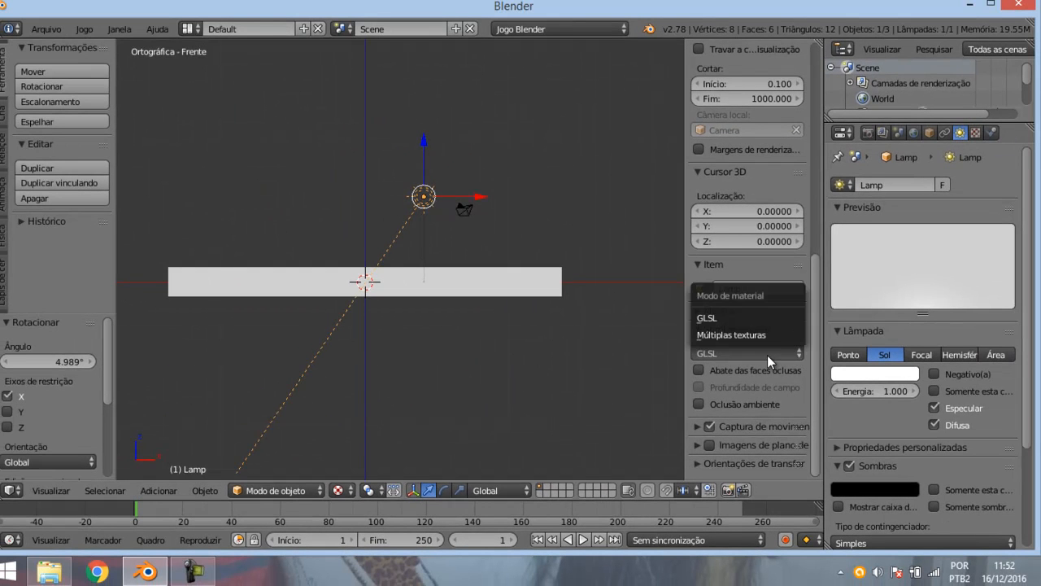
left_click(734, 359)
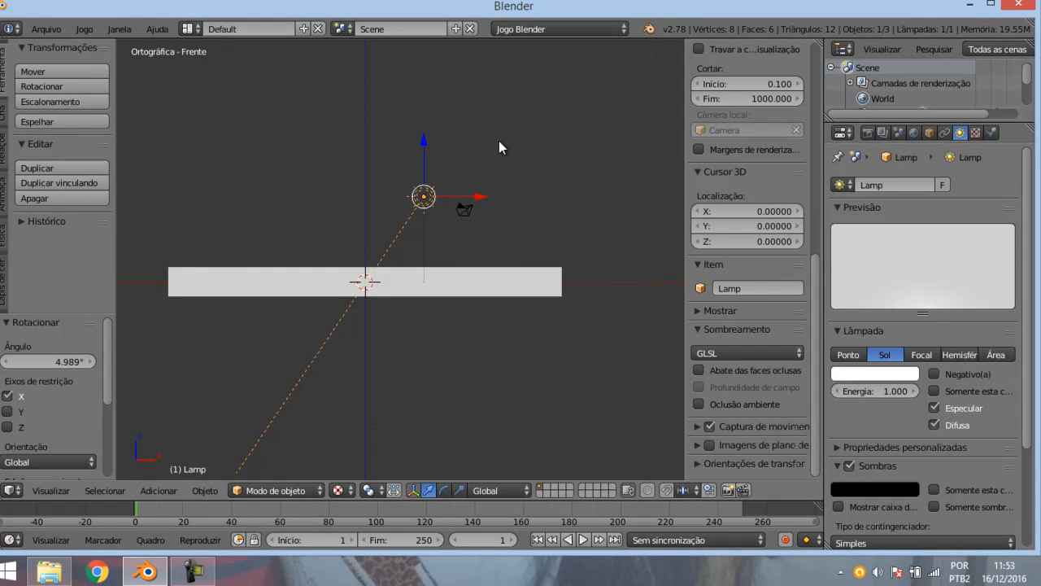
- Hide the viewport properties and examine the floor bar's lighting from an angled view and the front view
scroll(414, 193, "up", 2)
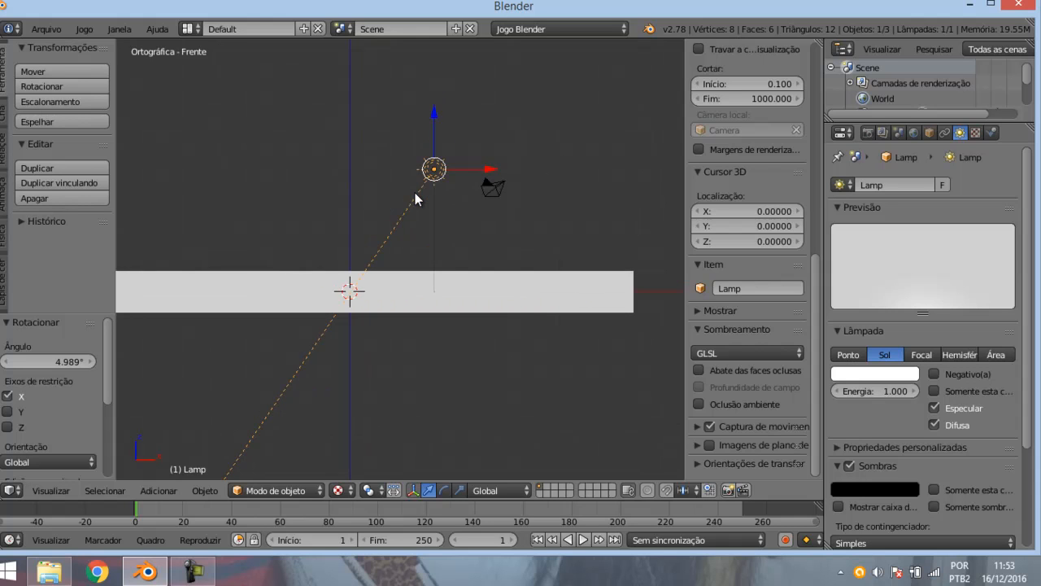
key("n")
middle_click_drag(467, 226, 540, 237)
scroll(424, 241, "up", 2)
mouse_move(420, 246)
middle_mouse_down()
mouse_move(464, 225)
mouse_move(437, 246)
middle_mouse_up()
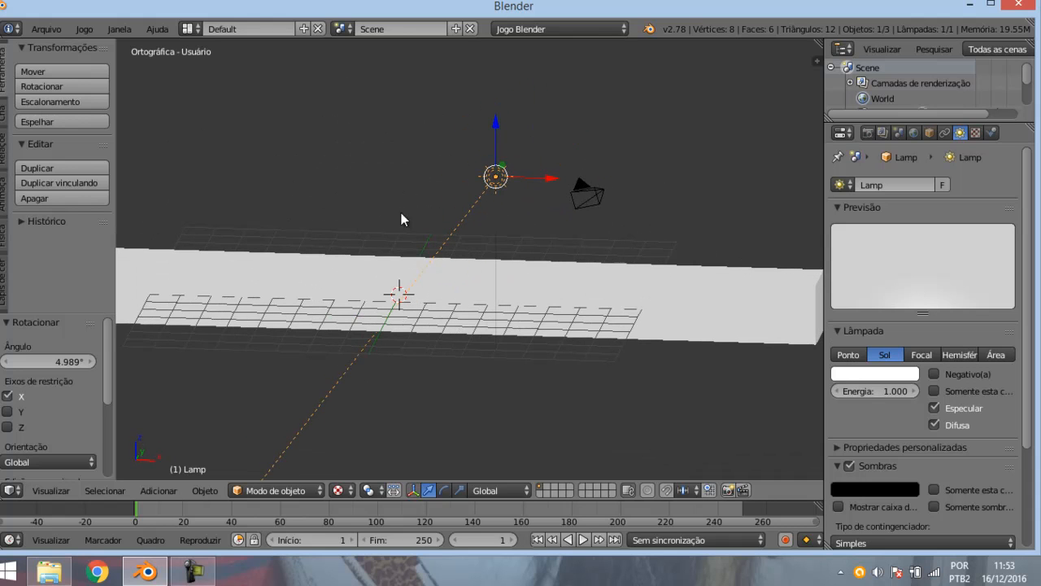
key("KP_1")
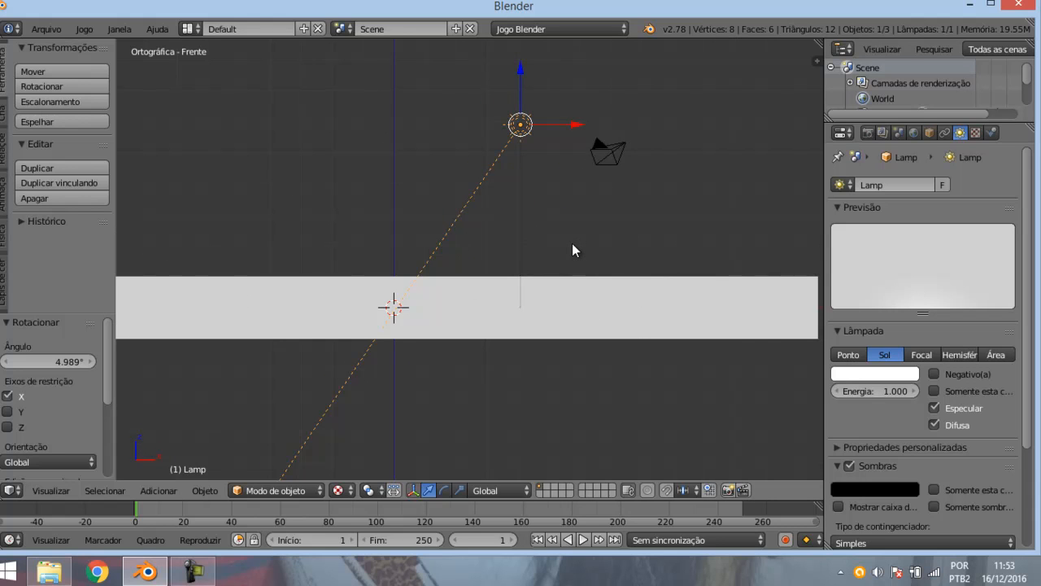
scroll(572, 244, "down", 3)
scroll(577, 277, "up", 2)
scroll(577, 277, "down", 1)
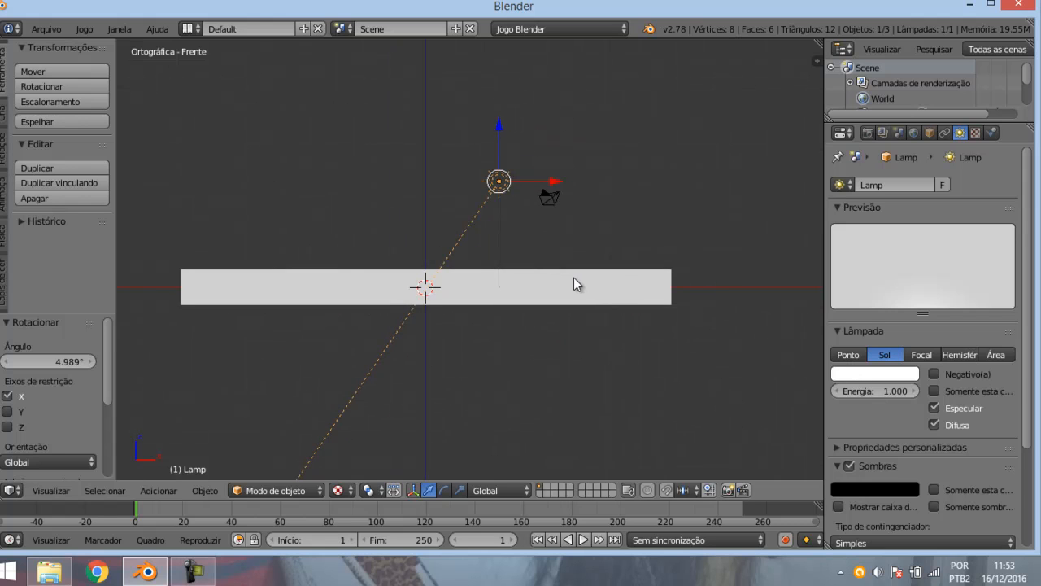
- Add a Subdivisão de superfície modifier to the floor bar and set its Visualizar subdivisions to 2
right_click(574, 278)
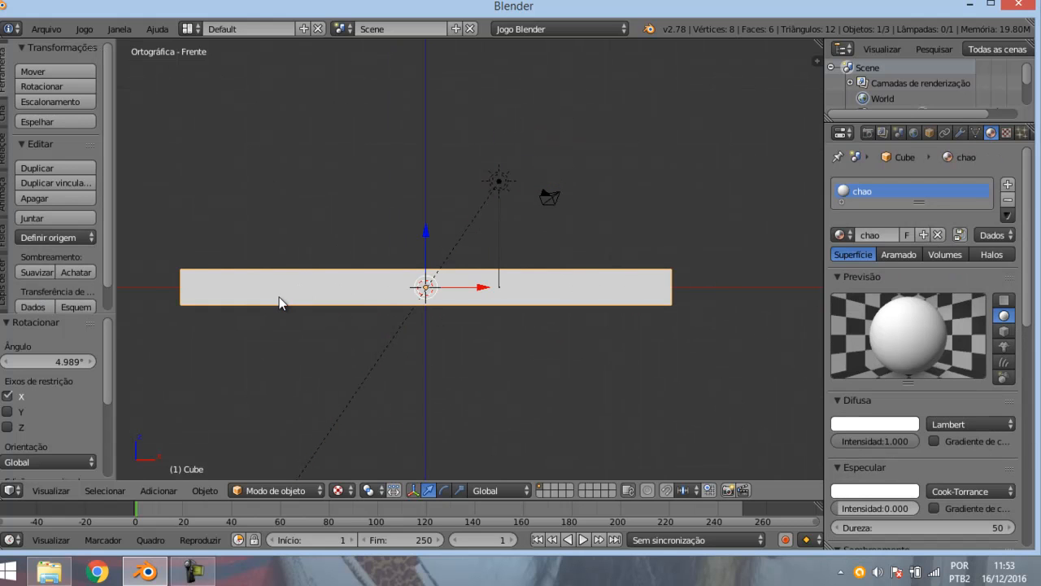
scroll(634, 255, "up", 1)
scroll(634, 255, "down", 1)
scroll(473, 272, "up", 2)
scroll(472, 274, "down", 1)
scroll(473, 274, "down", 1)
scroll(471, 275, "up", 1)
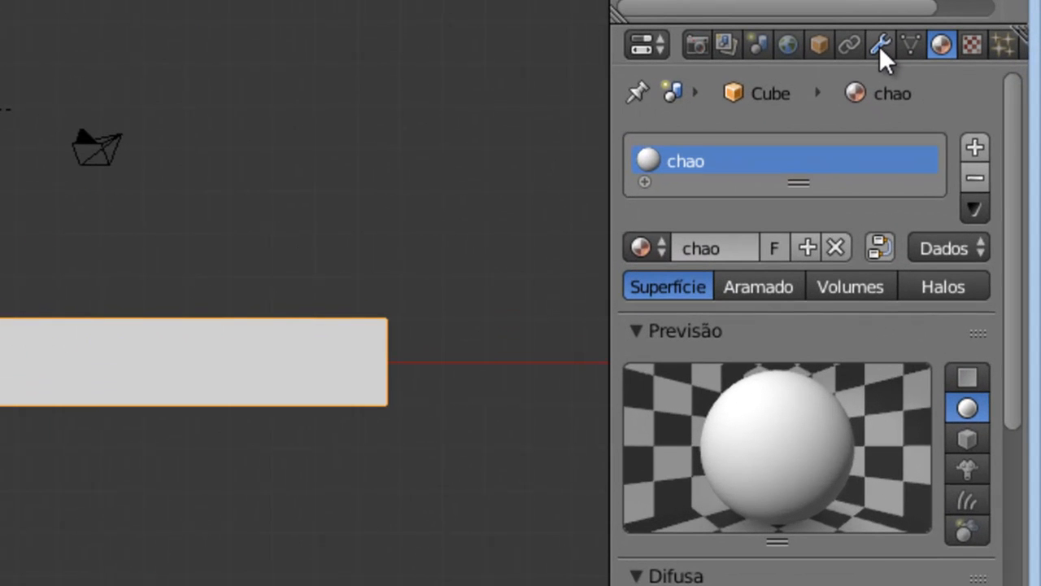
left_click(879, 45)
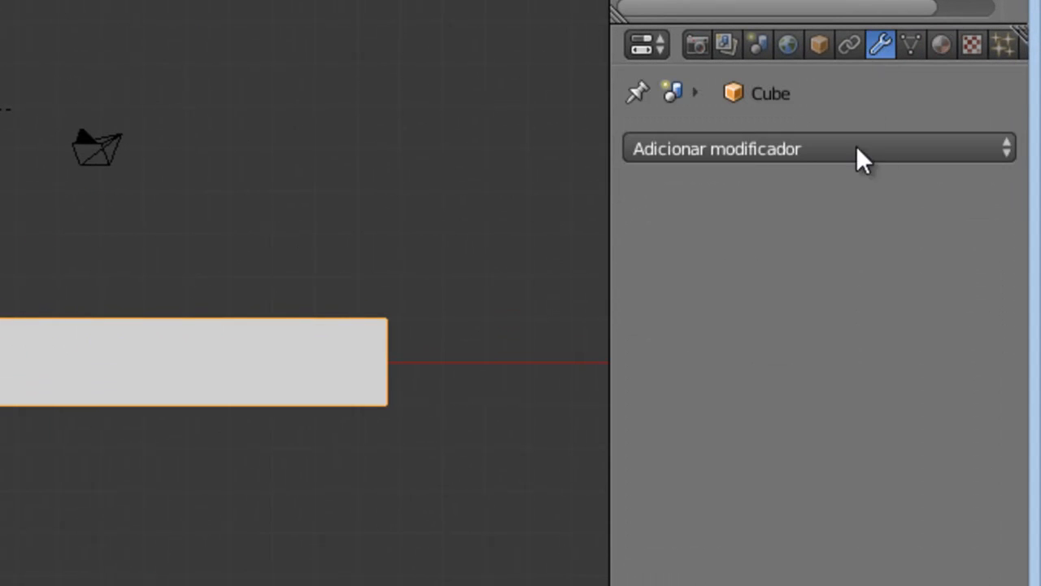
left_click(753, 153)
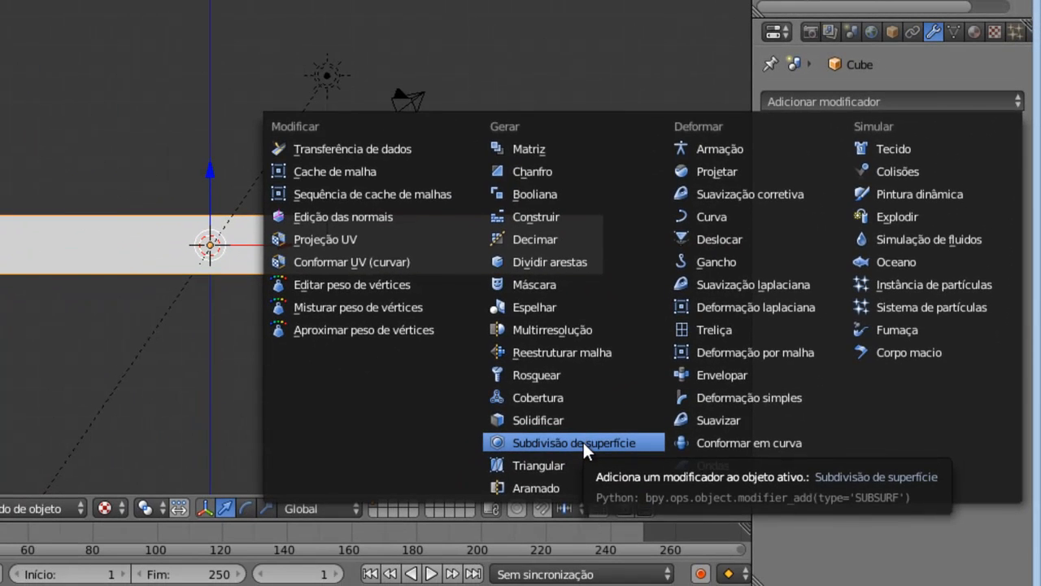
left_click(582, 442)
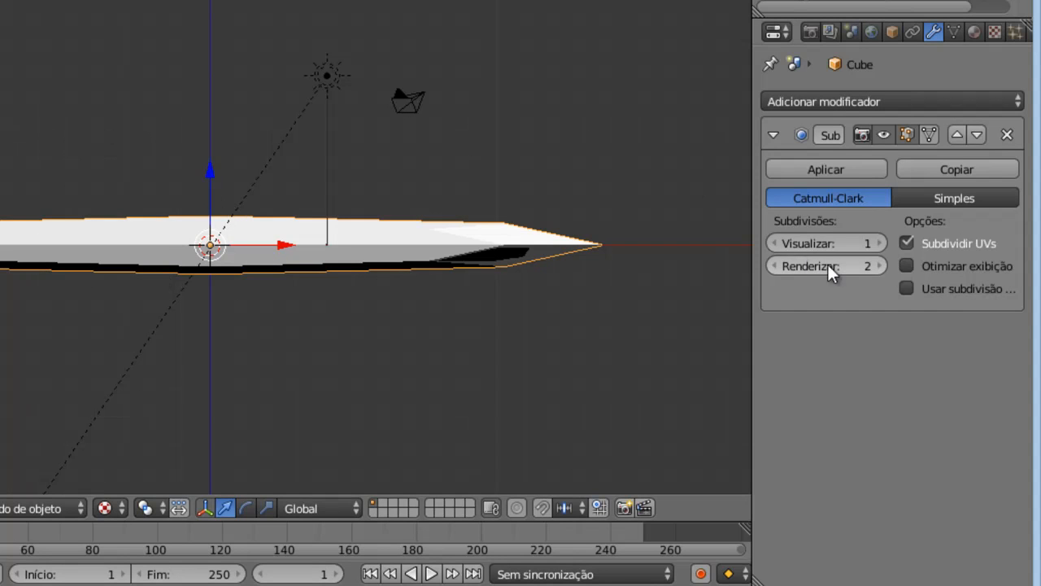
left_click(879, 245)
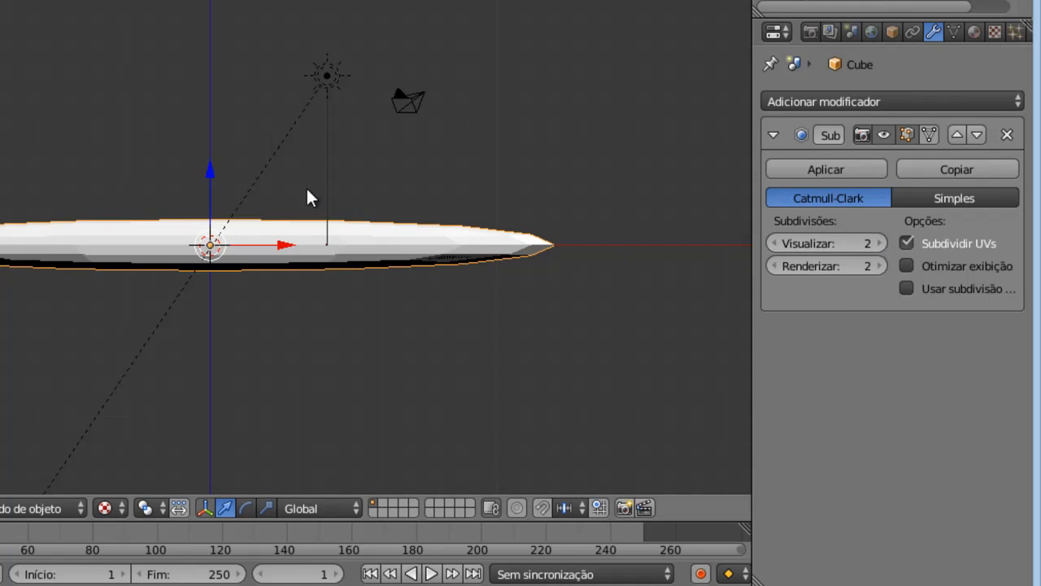
middle_click_drag(435, 227, 79, 280)
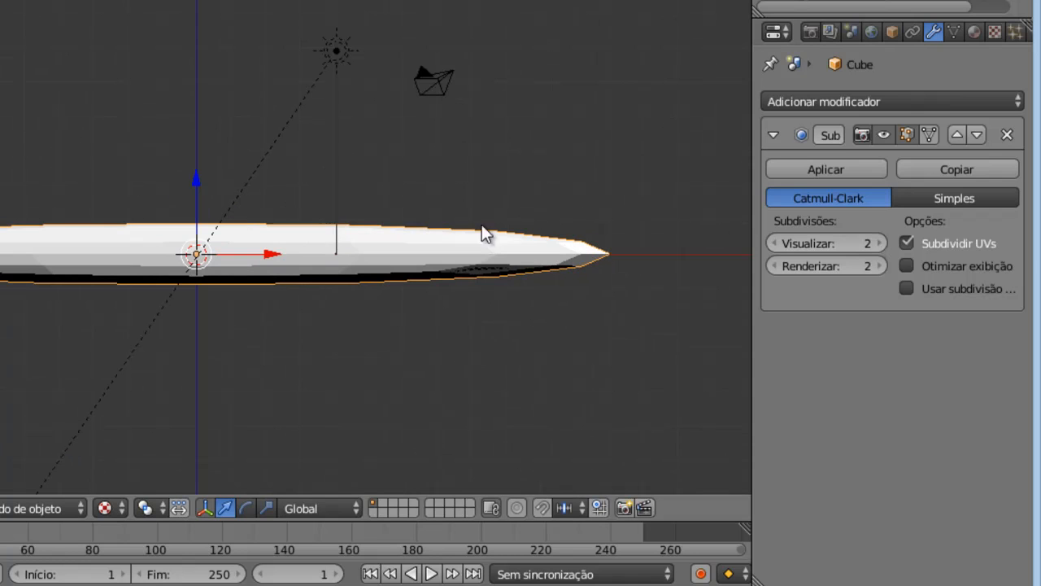
- Try a Visualizar level of 3 on the floor bar's subdivision modifier and return it to 2
left_click(882, 243)
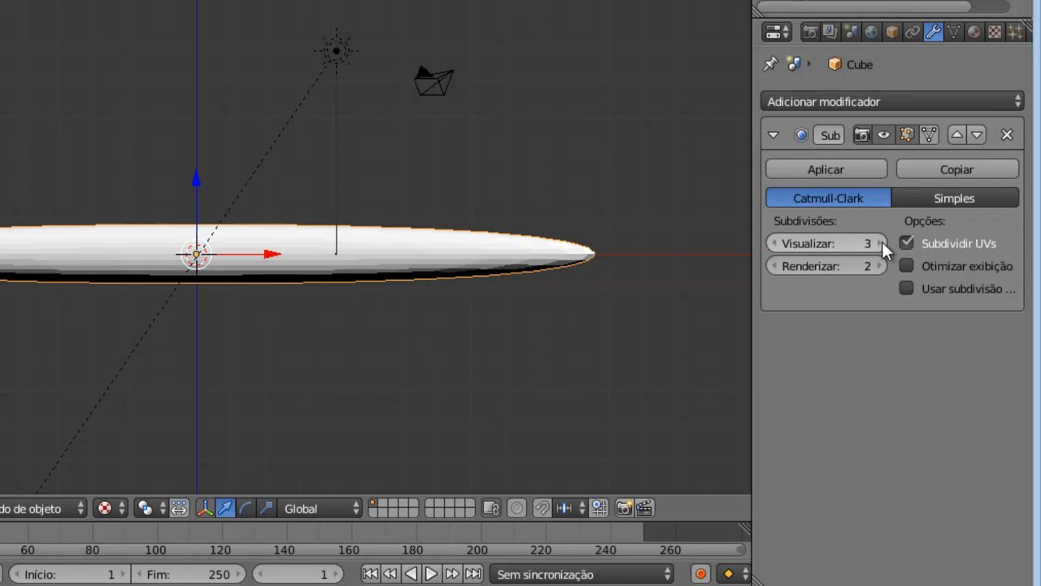
left_click(772, 244)
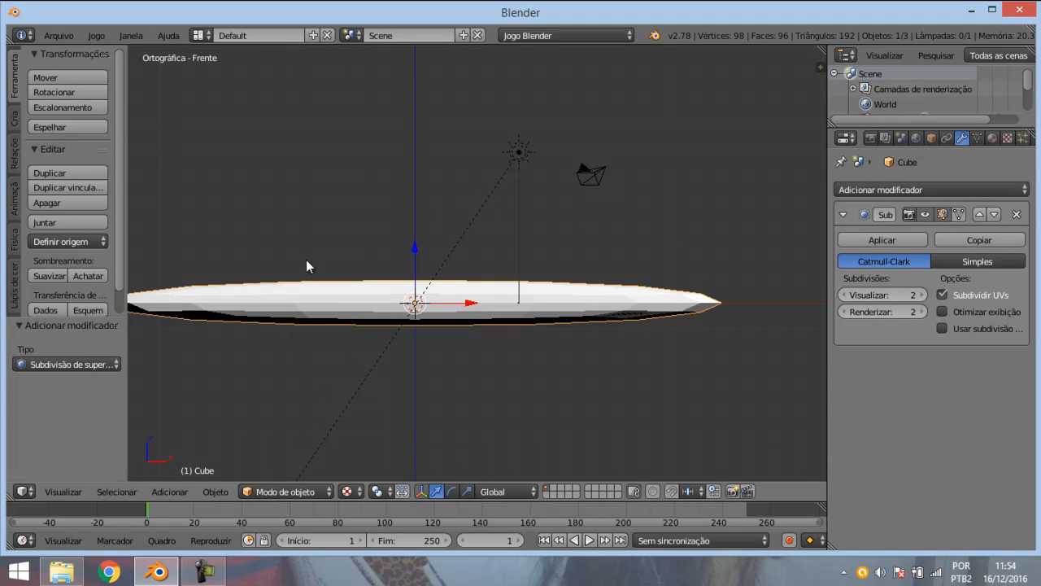
middle_click_drag(320, 235, 436, 254, "shift")
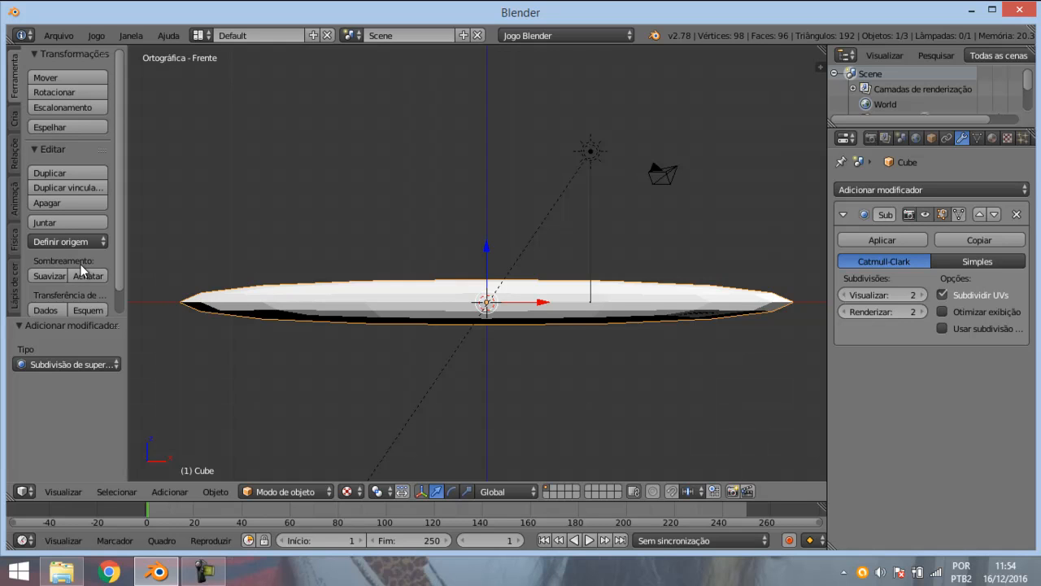
- Check that the viewport shading is set to Texturas and the material mode to GLSL
left_click(355, 492)
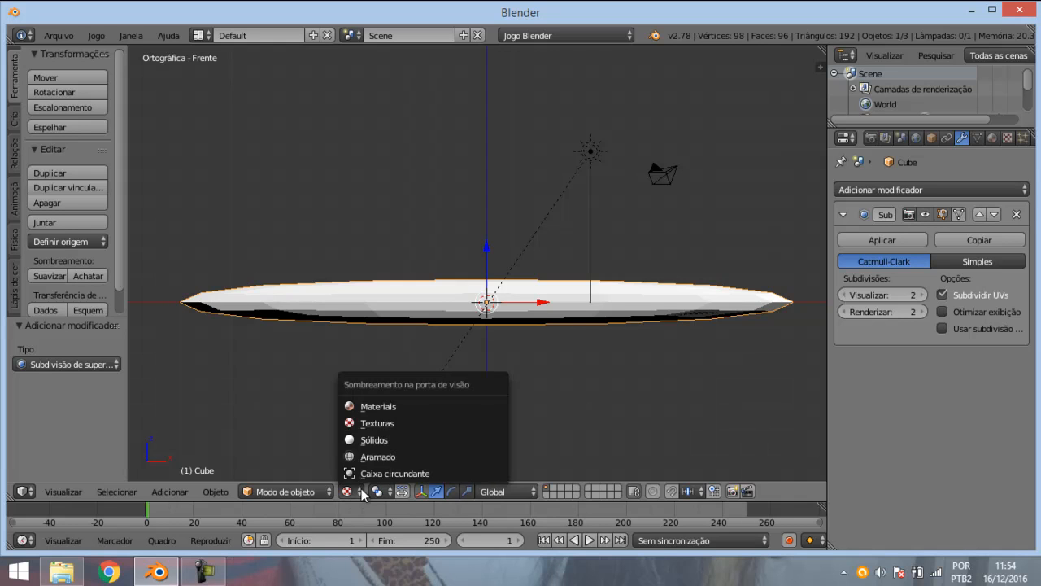
left_click(351, 492)
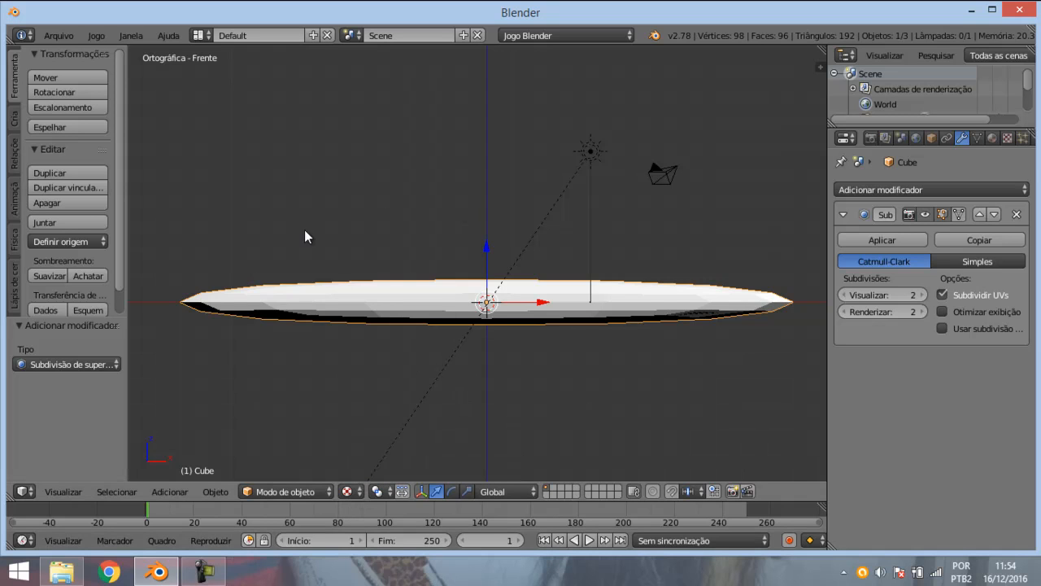
left_click(348, 491)
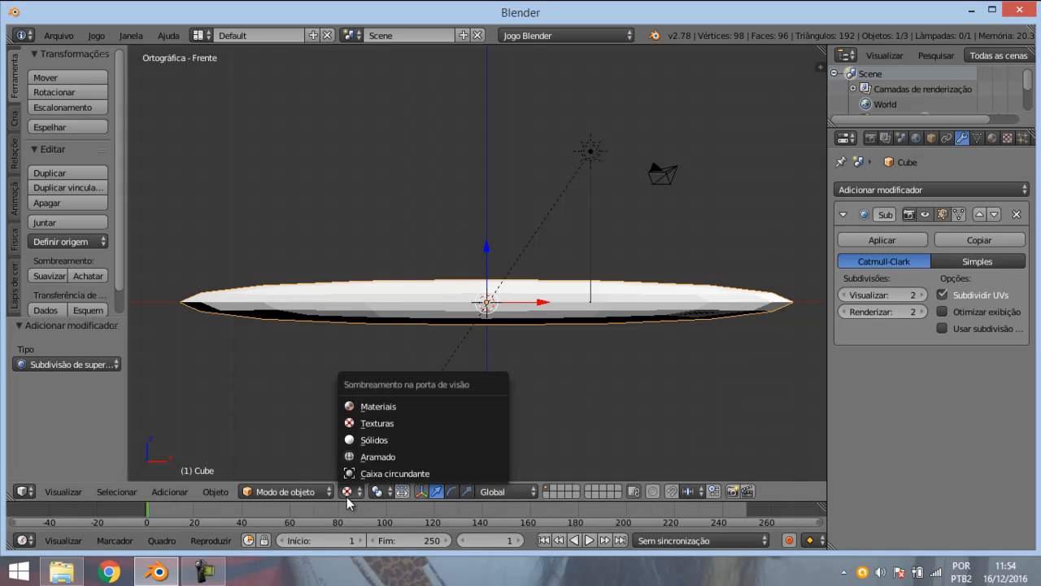
left_click(382, 424)
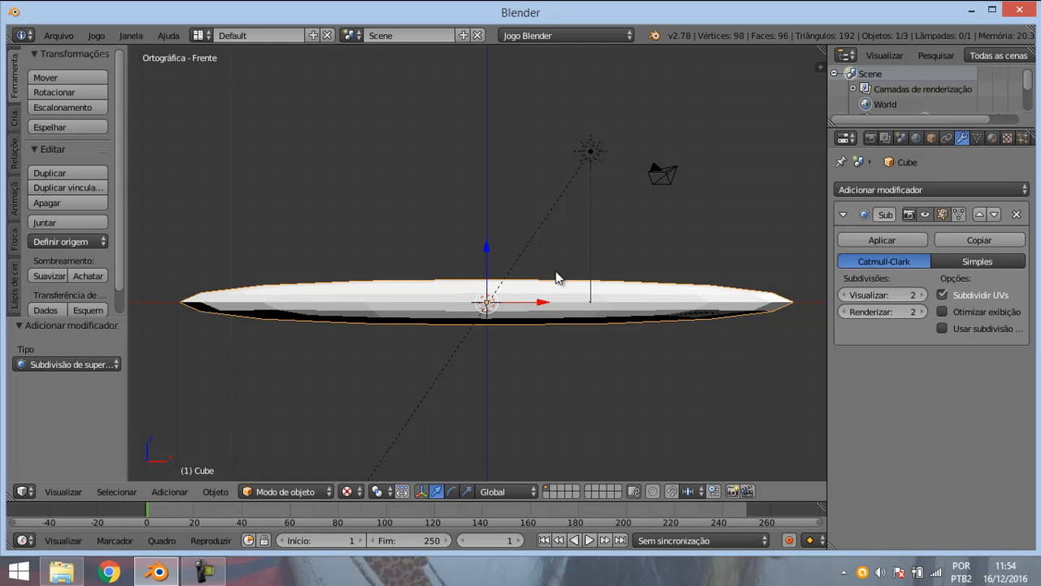
key("n")
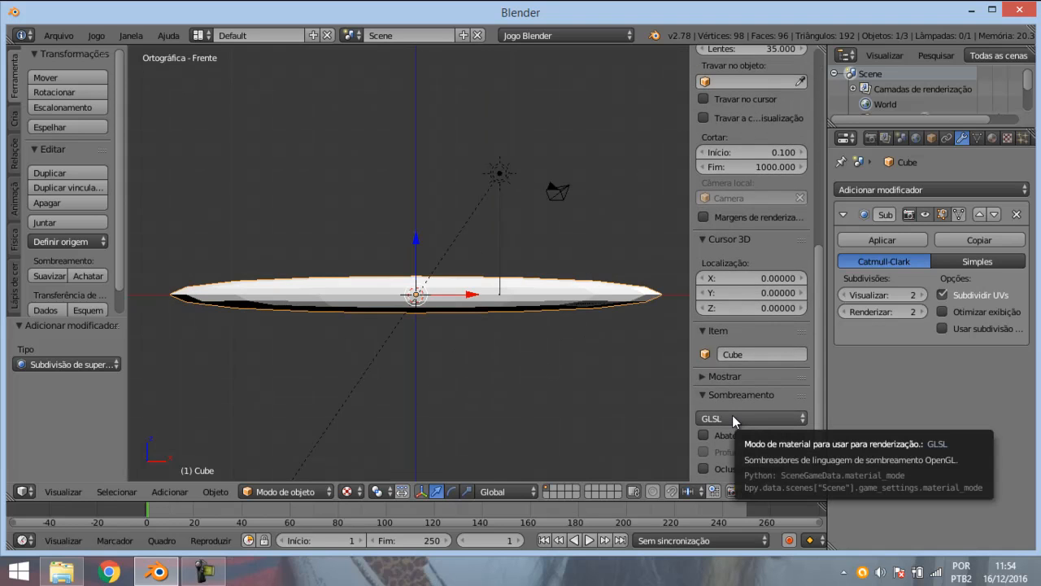
key("n")
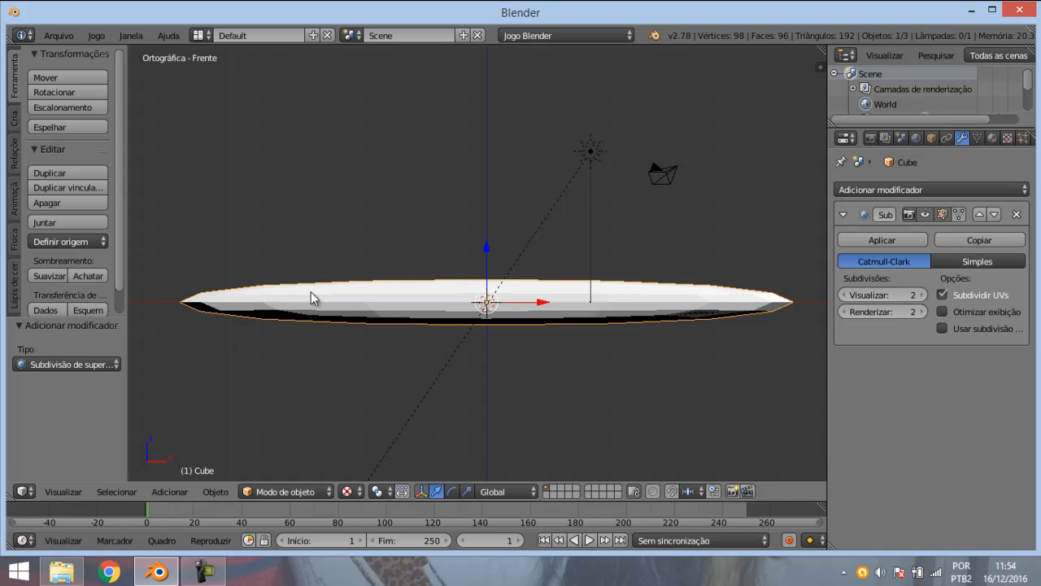
- Apply smooth shading (Suavizar) to the floor bar
scroll(506, 293, "up", 3)
scroll(507, 293, "down", 3)
middle_click_drag(507, 294, 421, 330)
scroll(470, 320, "up", 4)
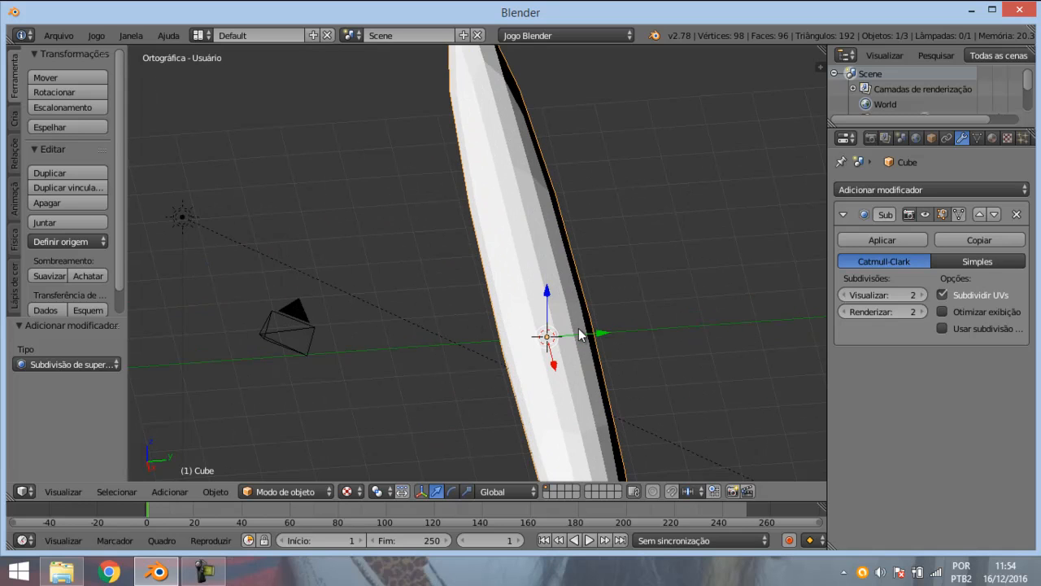
key("KP_1")
scroll(602, 260, "down", 4)
scroll(631, 309, "down", 1)
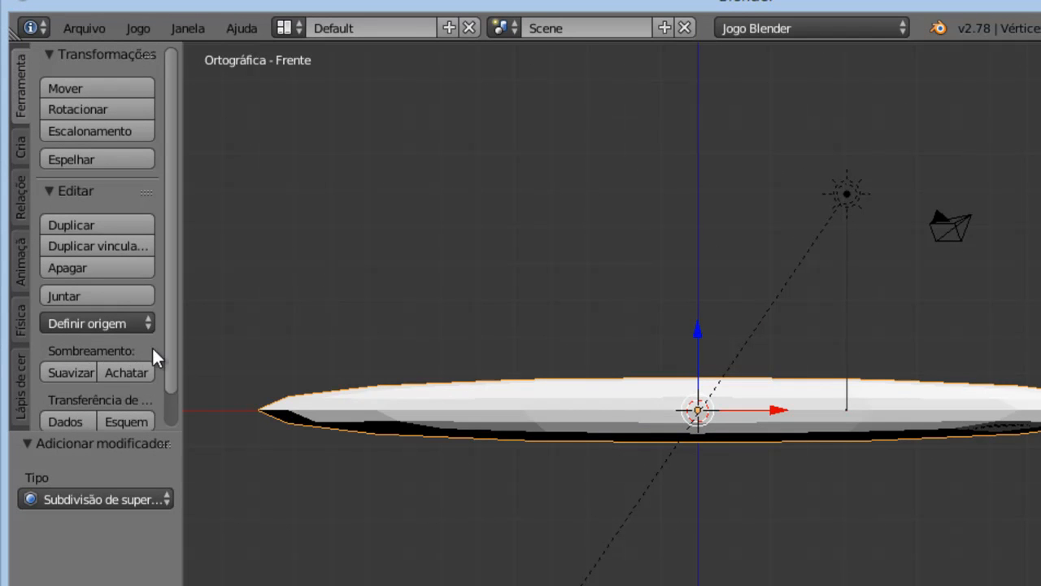
left_click(76, 367)
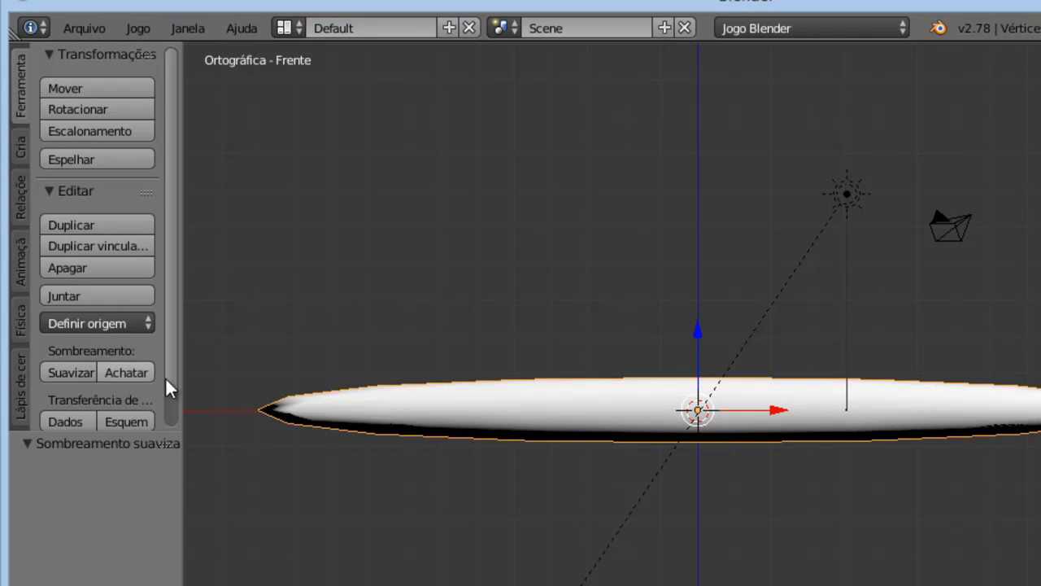
- Examine the smooth-shaded floor bar from an angled view, up close and at full length
scroll(669, 363, "up", 2)
middle_click_drag(669, 362, 578, 304)
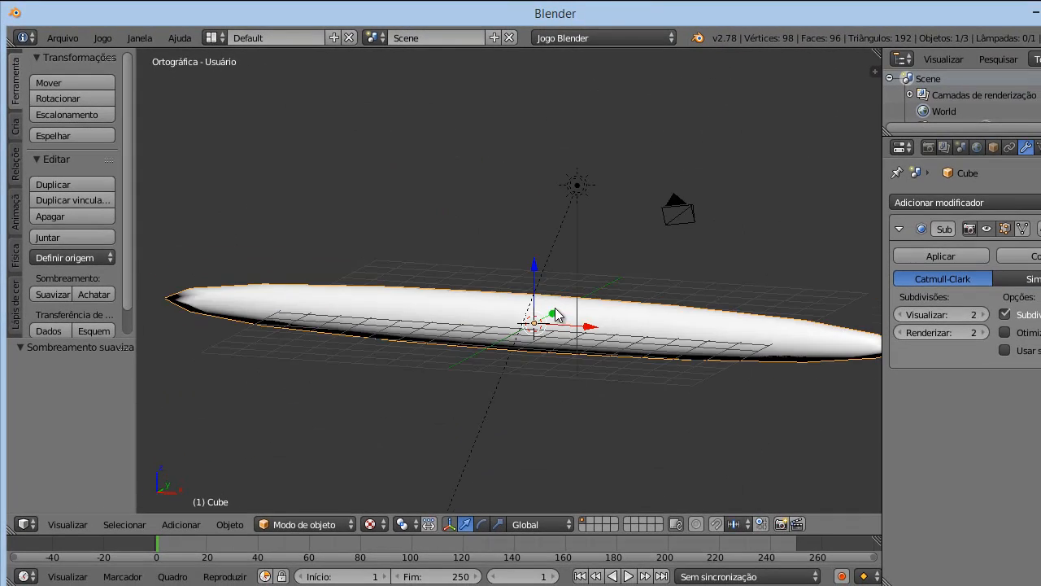
scroll(554, 308, "up", 2)
scroll(608, 337, "down", 5)
scroll(532, 317, "up", 3)
scroll(578, 303, "down", 3)
scroll(577, 303, "up", 1)
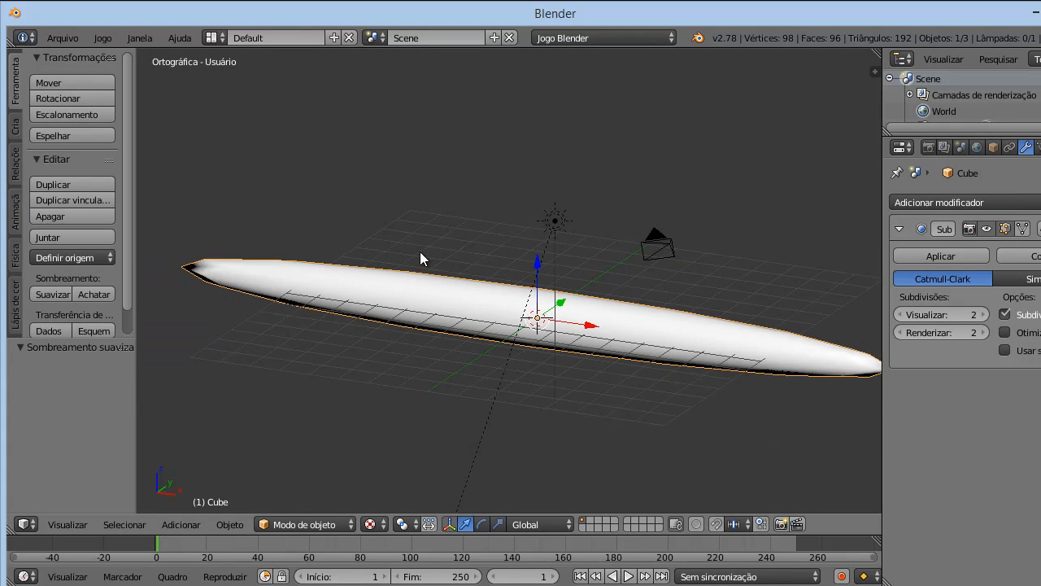
scroll(545, 294, "up", 3)
scroll(539, 302, "down", 3)
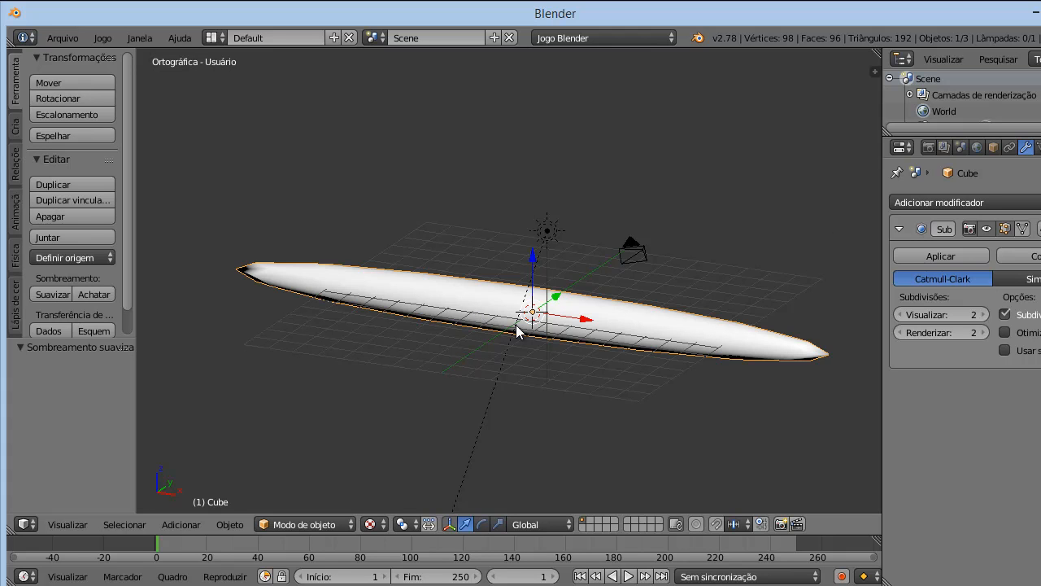
- In edit mode, add a single loop cut around the floor bar and slide it close to its negative X end
key("Tab")
middle_click_drag(524, 321, 675, 303)
middle_click_drag(543, 266, 584, 304)
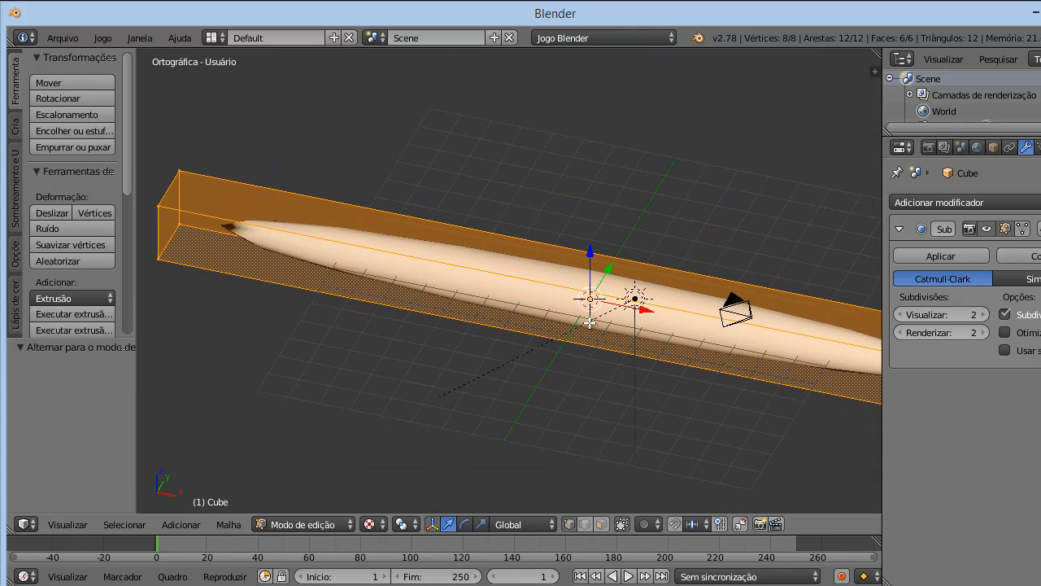
middle_click_drag(438, 443, 485, 379)
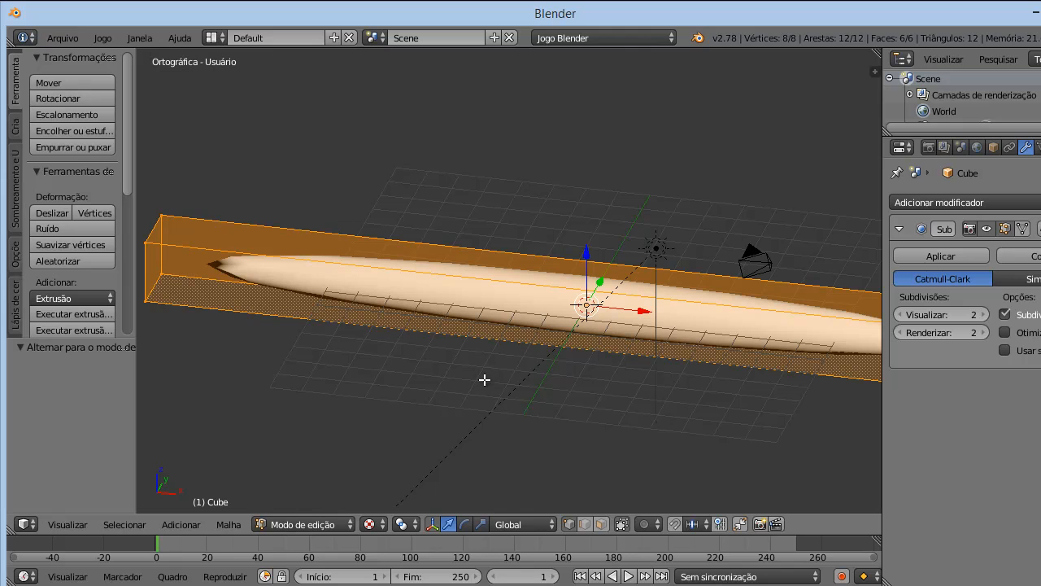
key("KP_5")
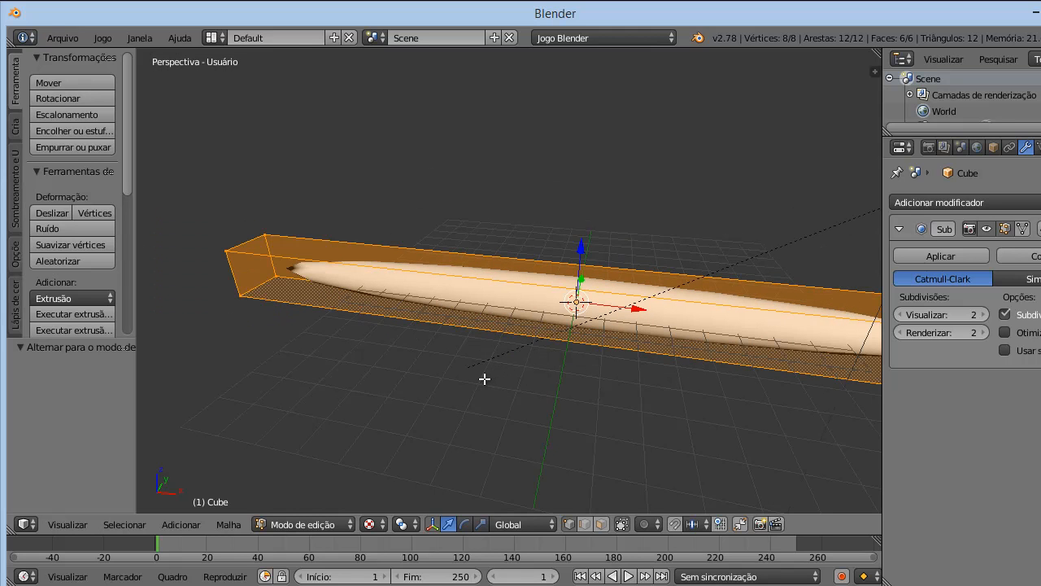
key("KP_5")
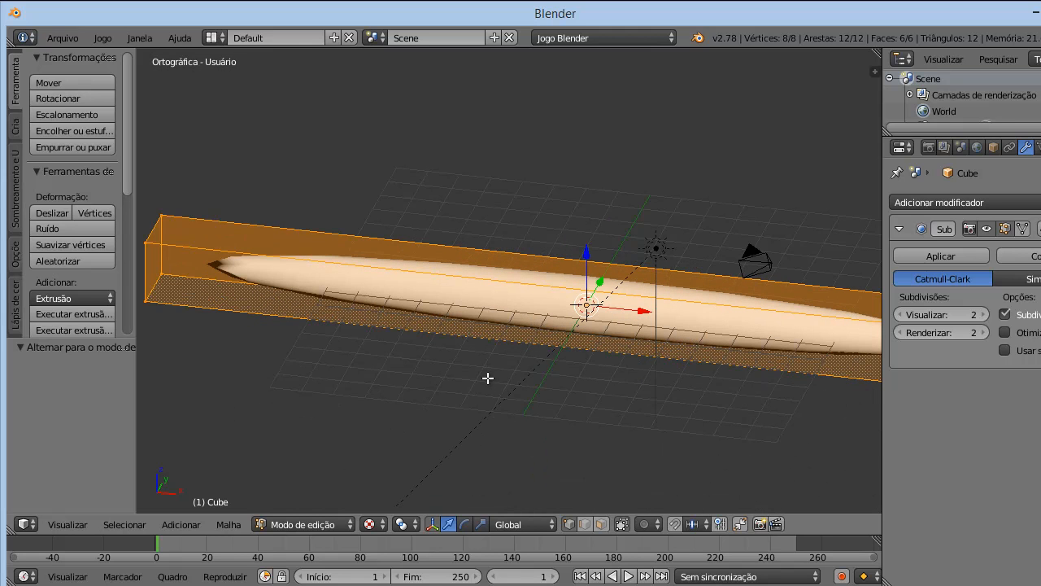
key("ctrl+r")
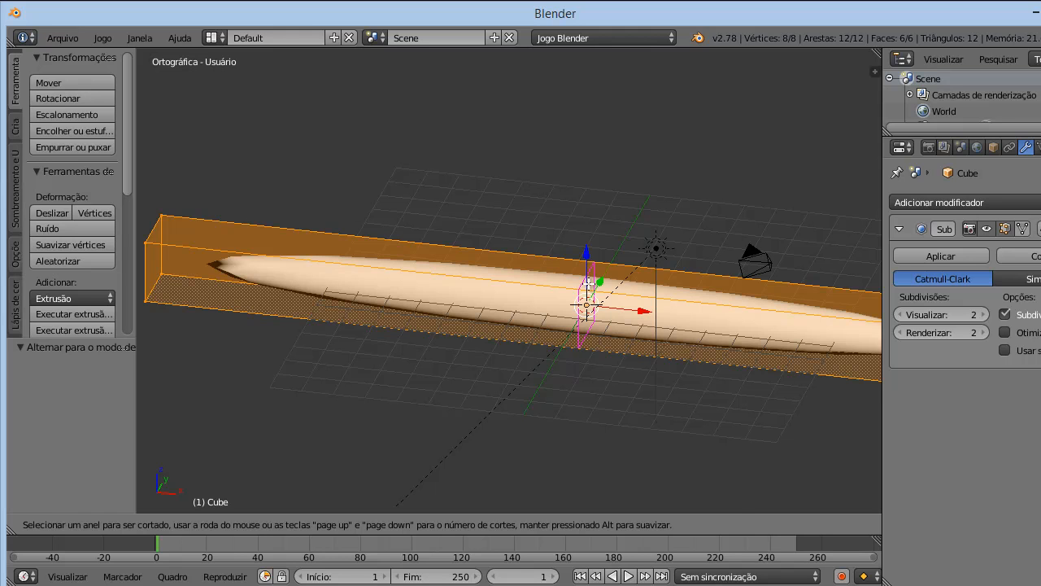
left_click(587, 283)
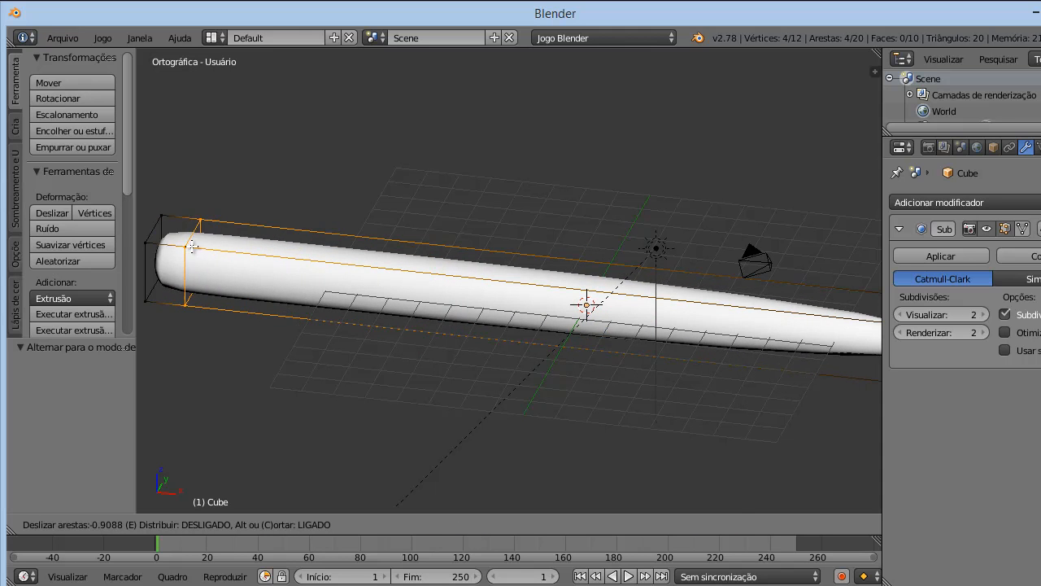
left_click(166, 245)
- Add a second loop cut around the floor bar and slide it close to its positive X end
middle_click_drag(344, 246, 551, 283)
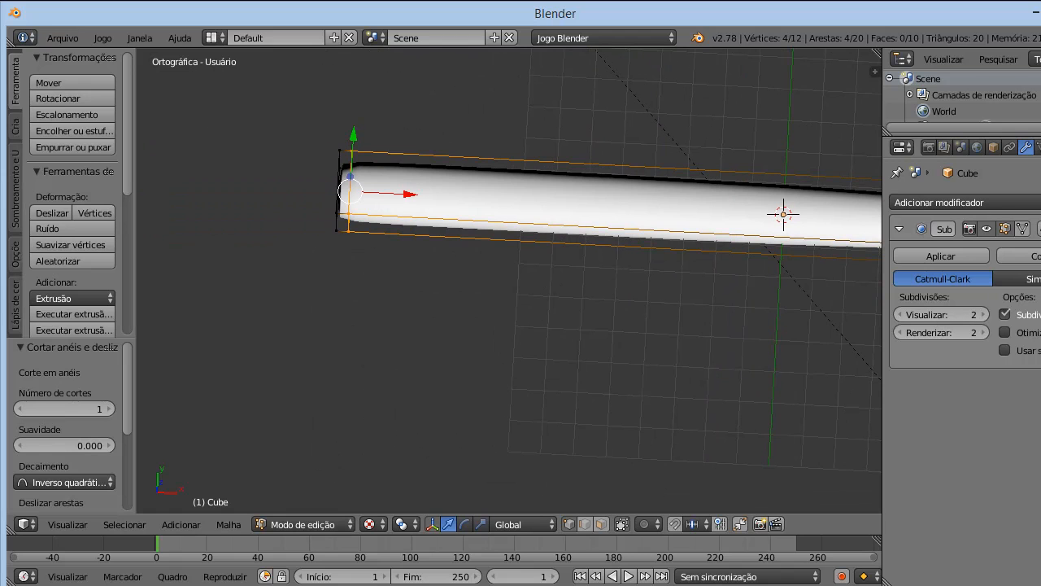
middle_click_drag(655, 288, 423, 272, "shift")
scroll(693, 270, "down", 3)
middle_click_drag(688, 286, 598, 283, "shift")
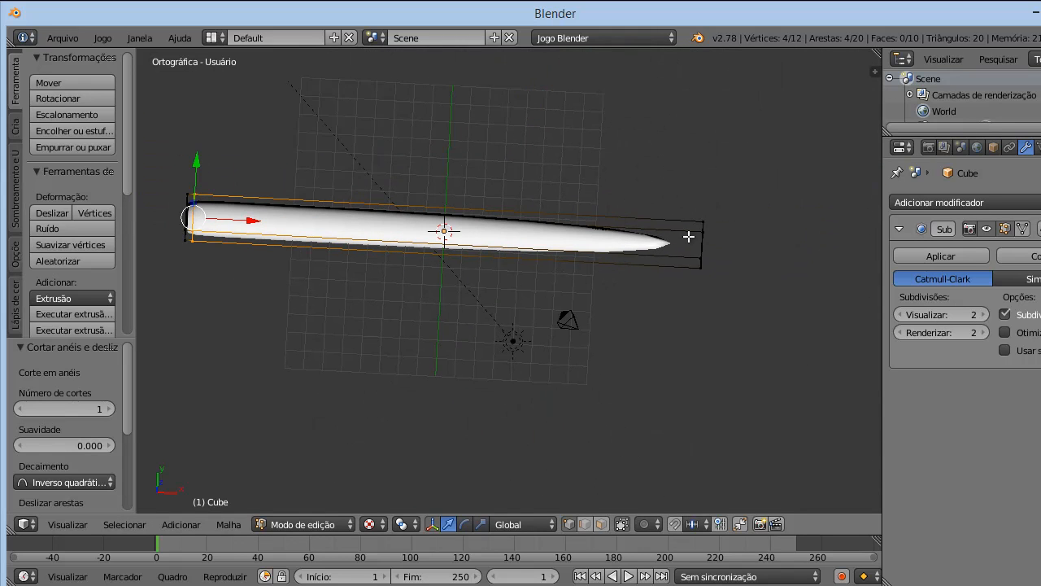
key("ctrl+r")
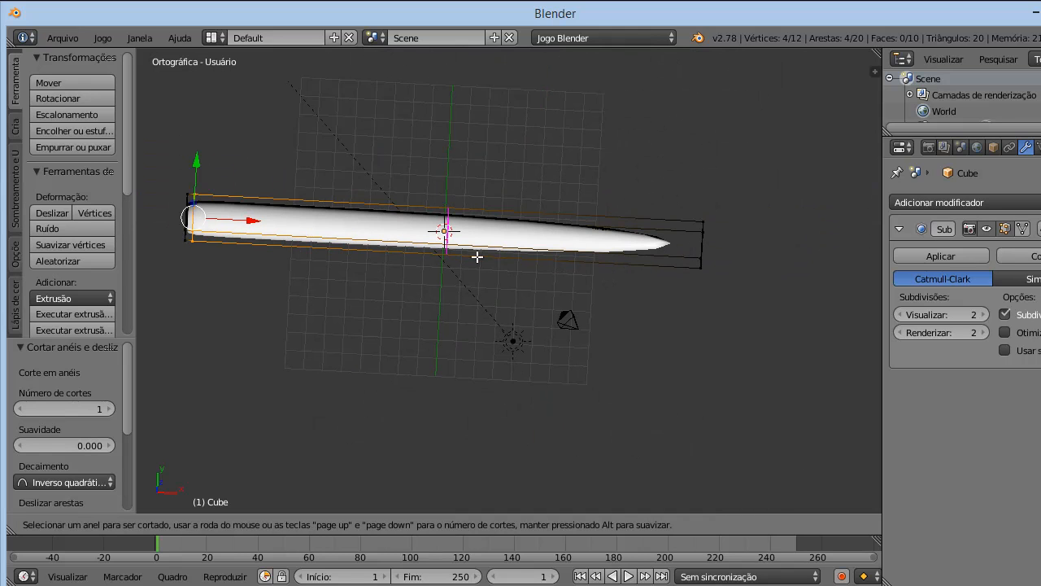
left_click(457, 219)
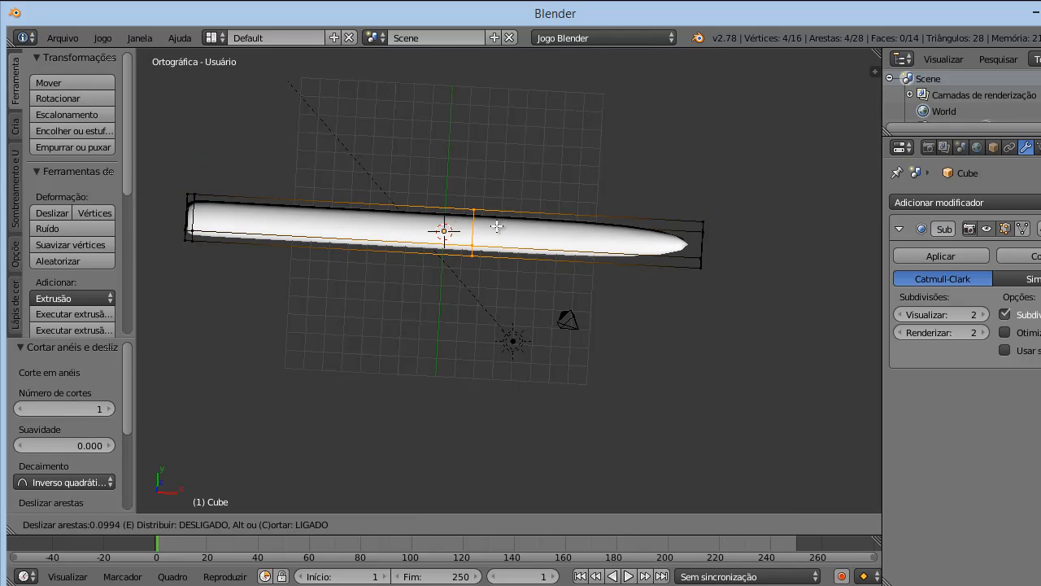
left_click(702, 247)
- In front view, add a lengthwise loop cut along the floor bar and slide it towards the top edge, factor about -0.75
middle_click_drag(573, 280, 572, 212)
scroll(538, 281, "up", 3)
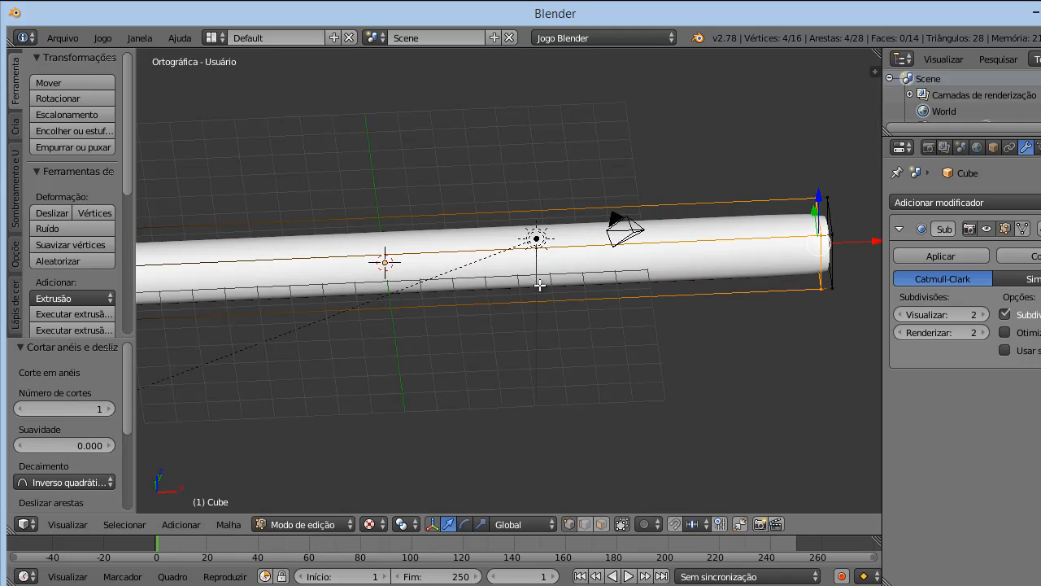
key("KP_1")
scroll(540, 285, "down", 2)
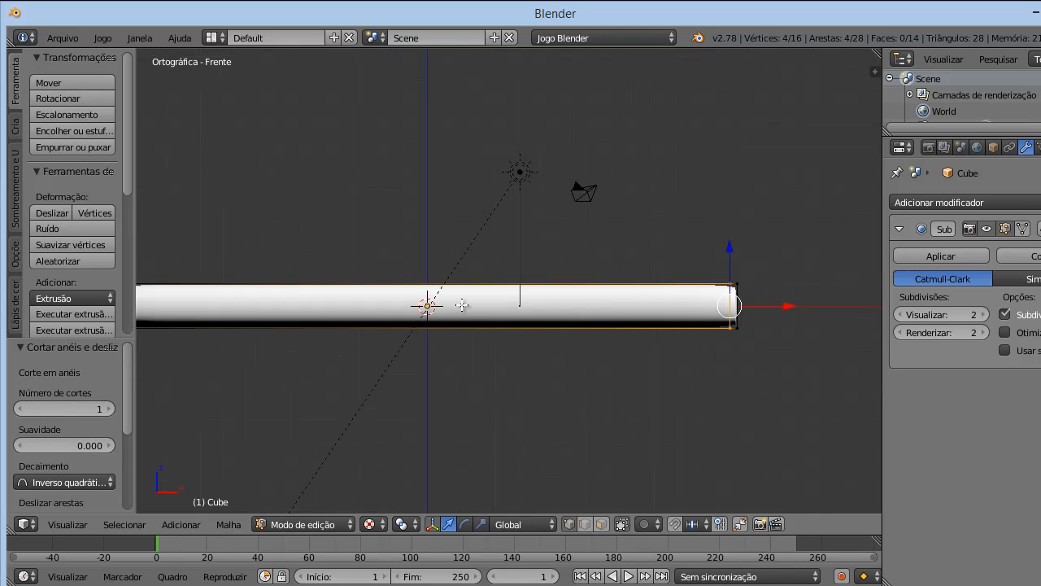
middle_click_drag(467, 309, 589, 325, "shift")
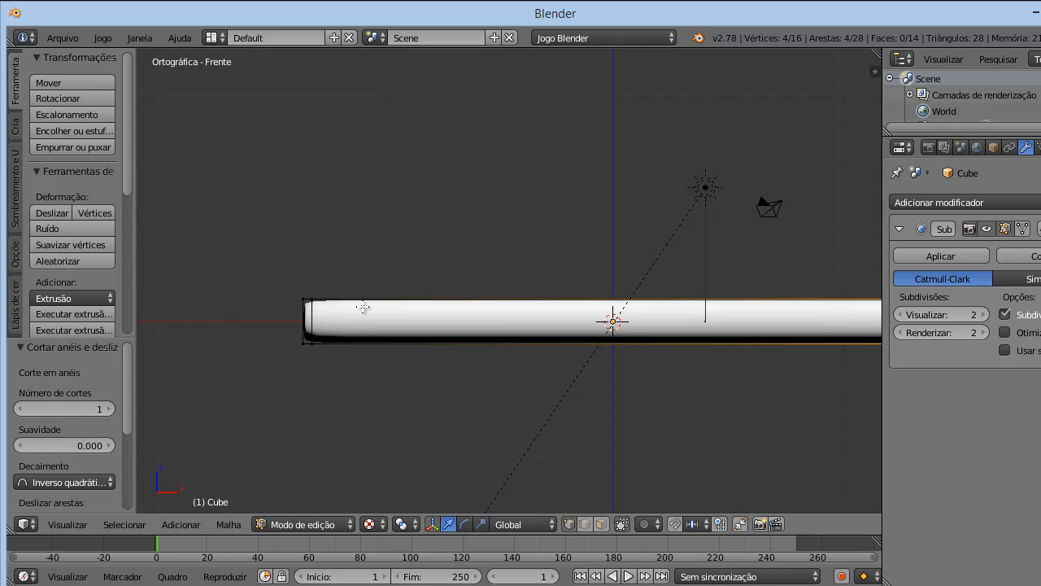
scroll(362, 303, "up", 3)
key("ctrl+r")
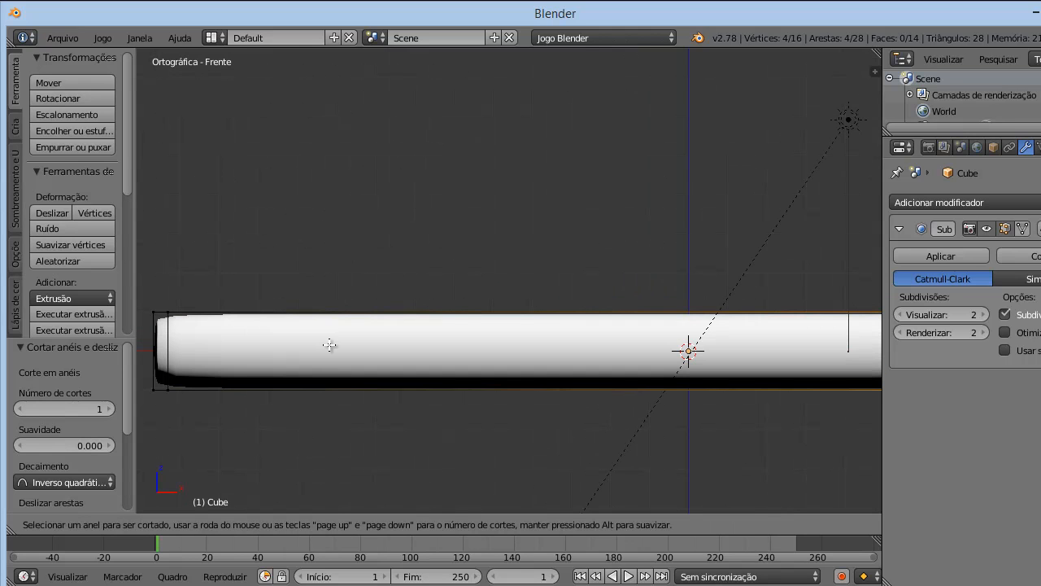
left_click(160, 349)
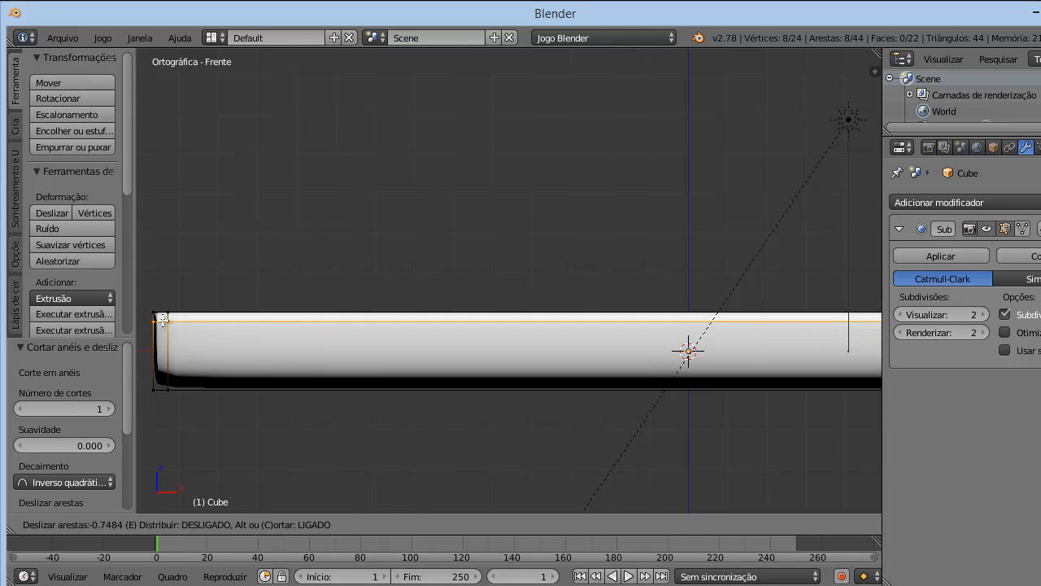
left_click(162, 320)
- Examine the floor bar's ends and upper edge from an angled view and along its whole length in front view
middle_click_drag(426, 322, 399, 421)
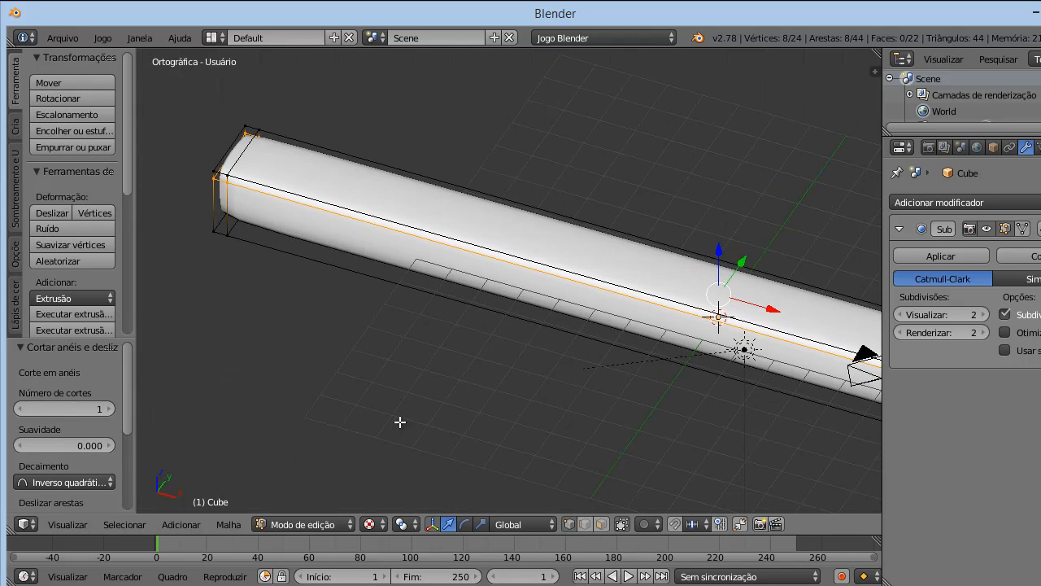
scroll(399, 421, "down", 4)
middle_click_drag(768, 375, 618, 305)
scroll(613, 301, "up", 3)
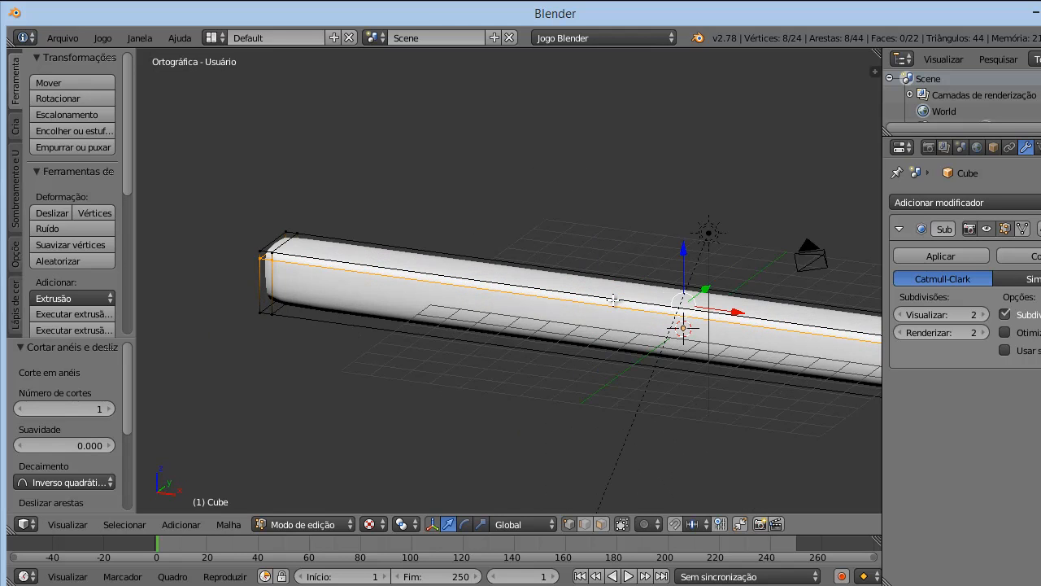
key("KP_1")
scroll(620, 288, "down", 4)
middle_click_drag(748, 327, 687, 287, "shift")
scroll(687, 287, "up", 2)
scroll(687, 287, "up", 2)
scroll(653, 282, "down", 3)
middle_click_drag(613, 266, 568, 243, "shift")
scroll(680, 291, "up", 2)
scroll(611, 261, "down", 1)
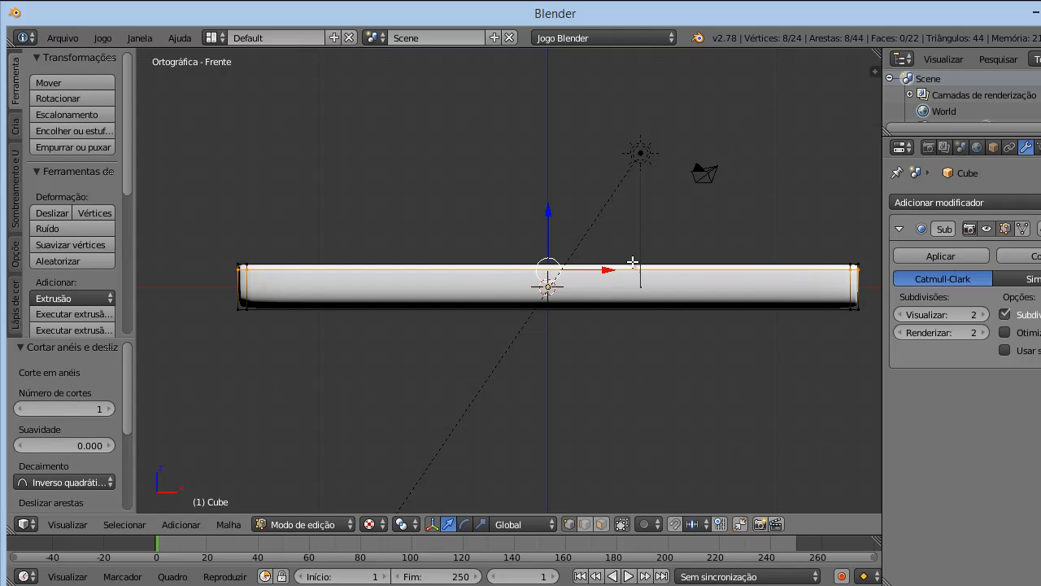
scroll(423, 296, "up", 1)
scroll(423, 295, "up", 1)
scroll(423, 295, "down", 1)
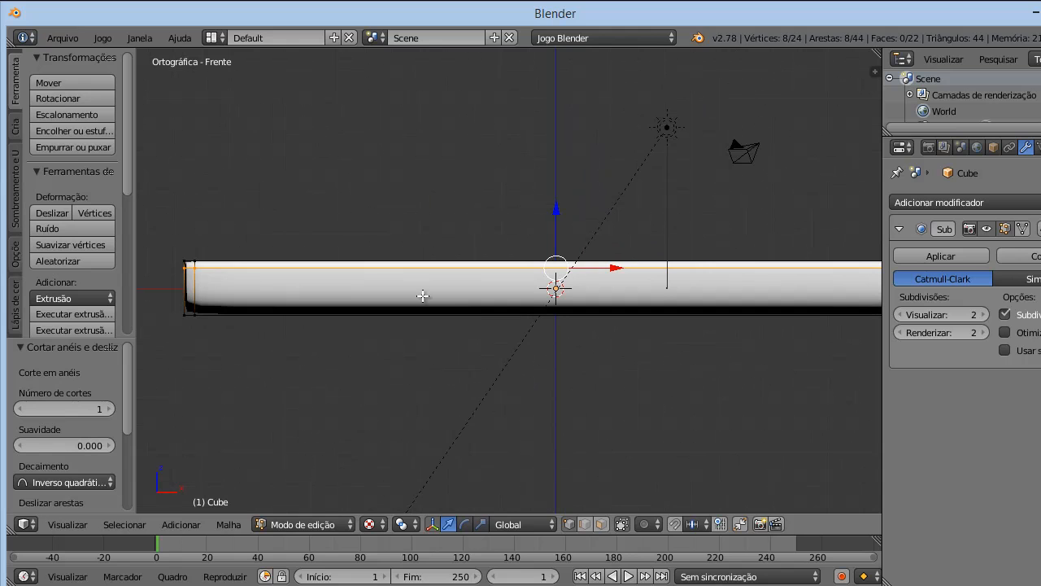
scroll(570, 293, "down", 1)
middle_click_drag(643, 298, 524, 304, "shift")
middle_click_drag(397, 262, 564, 261, "shift")
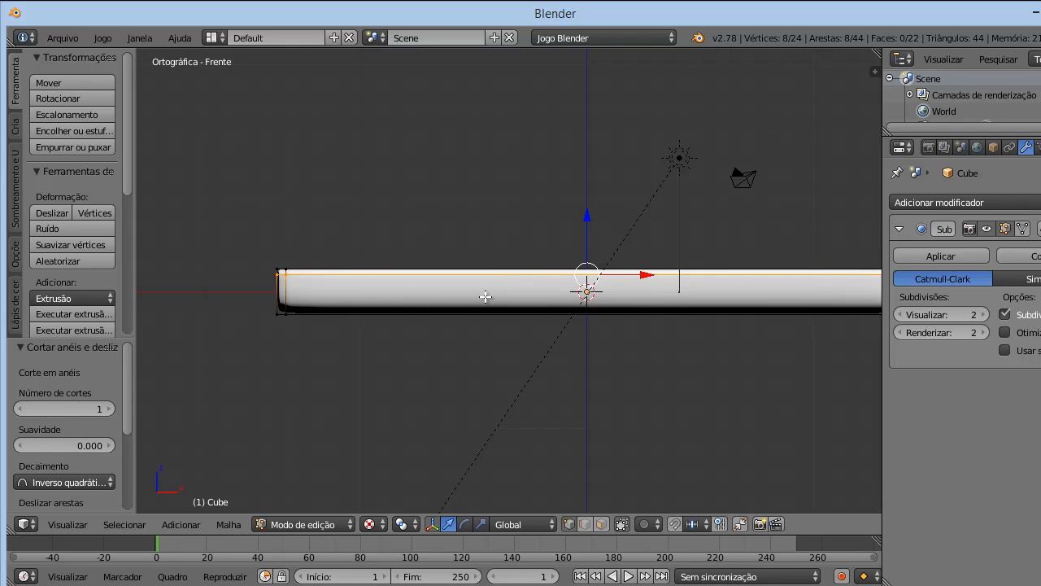
- Add a crosswise loop cut around the middle of the floor bar and slide it from the centre towards the negative X end
key("ctrl+r")
left_click(586, 280)
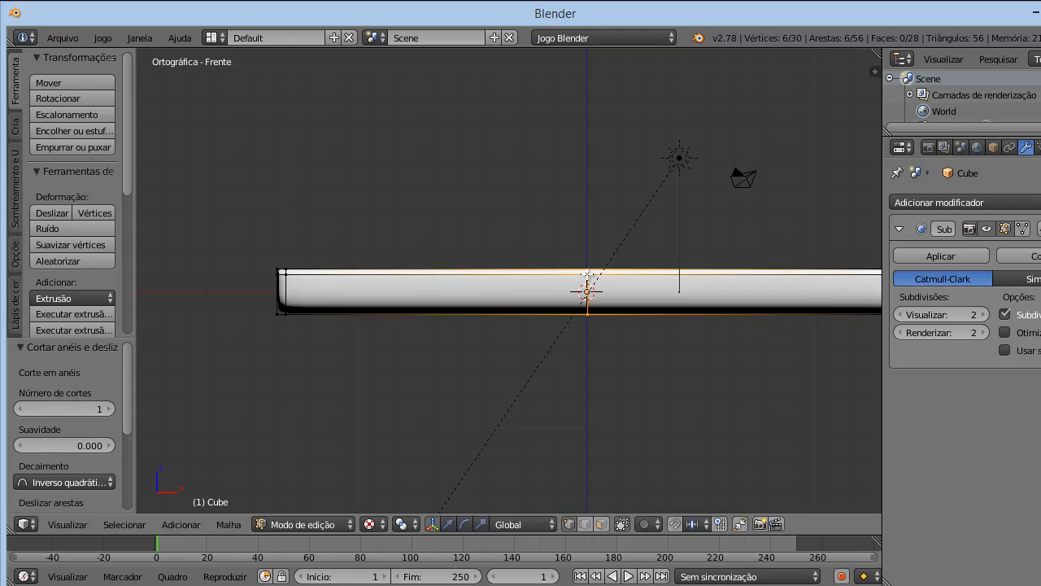
left_click(487, 275)
scroll(484, 274, "up", 3)
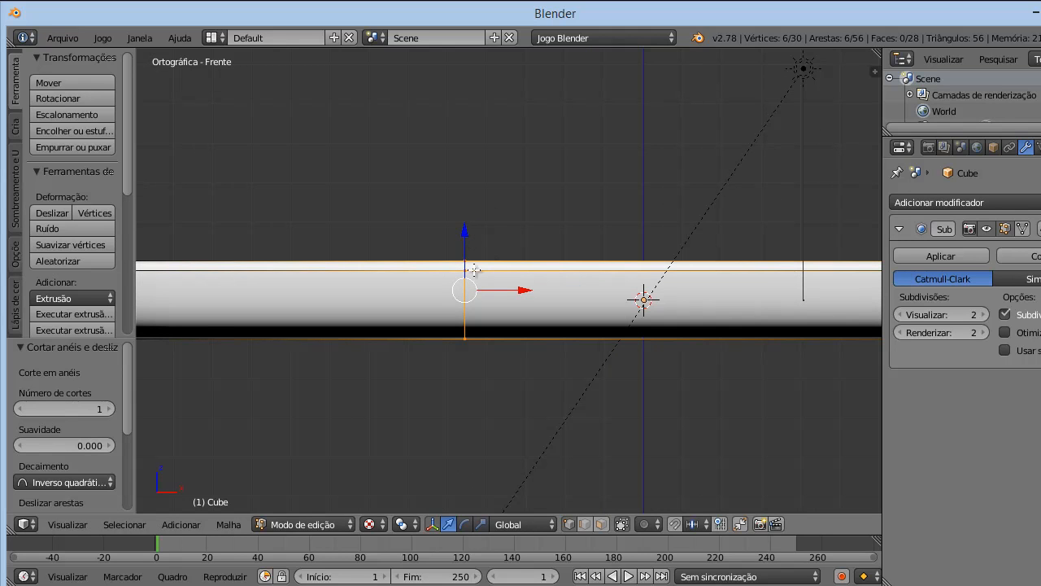
scroll(486, 282, "down", 3)
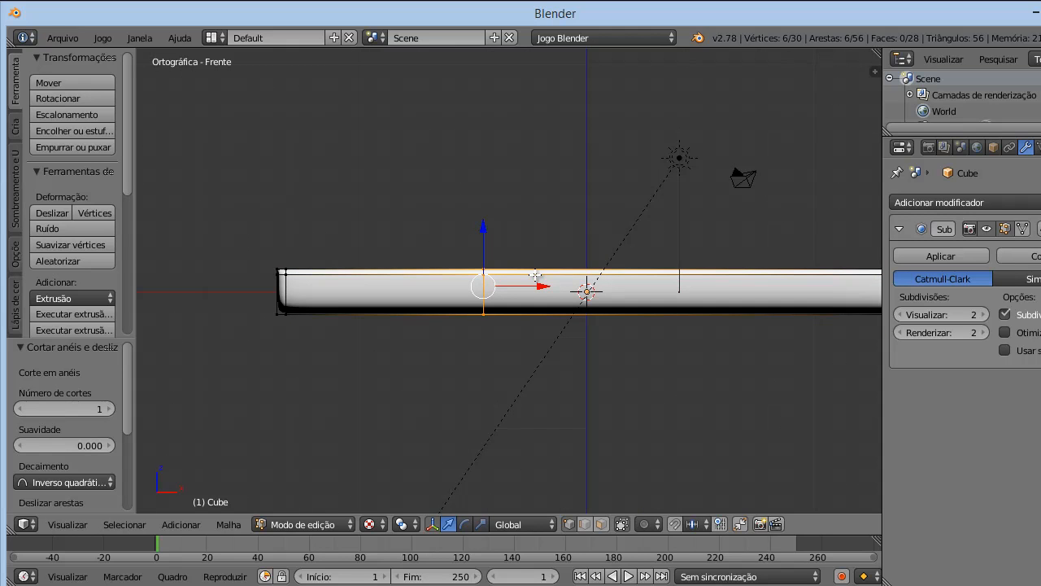
- Switch the viewport to wireframe shading and clear the selection on the floor bar's mesh
key("z")
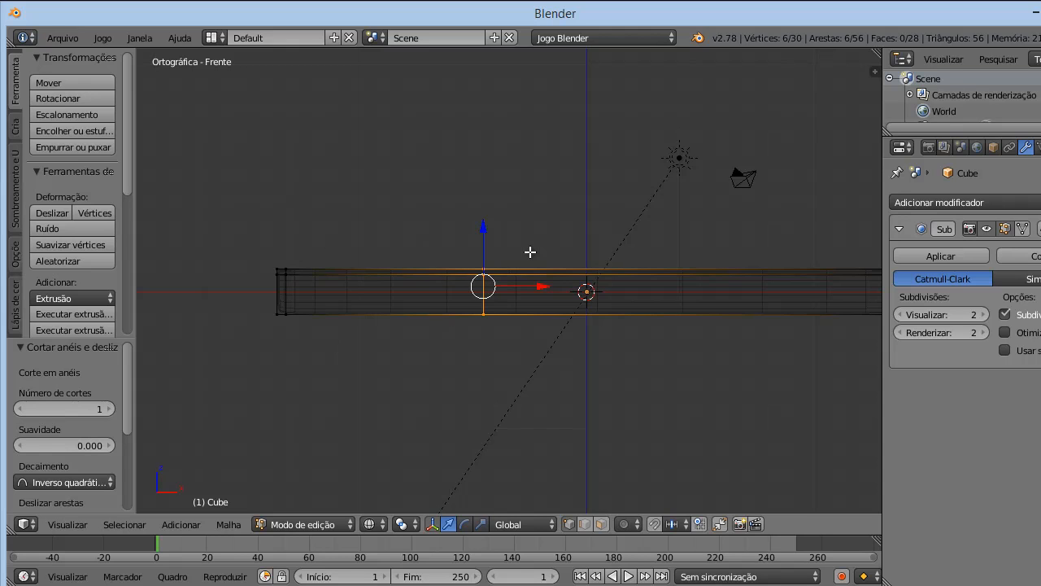
scroll(530, 252, "up", 3)
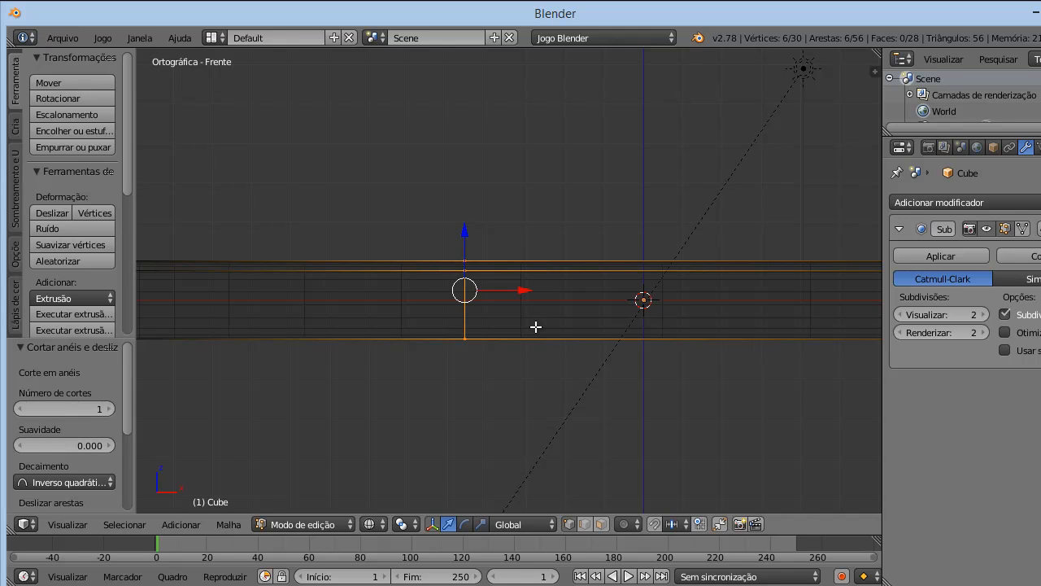
key("a")
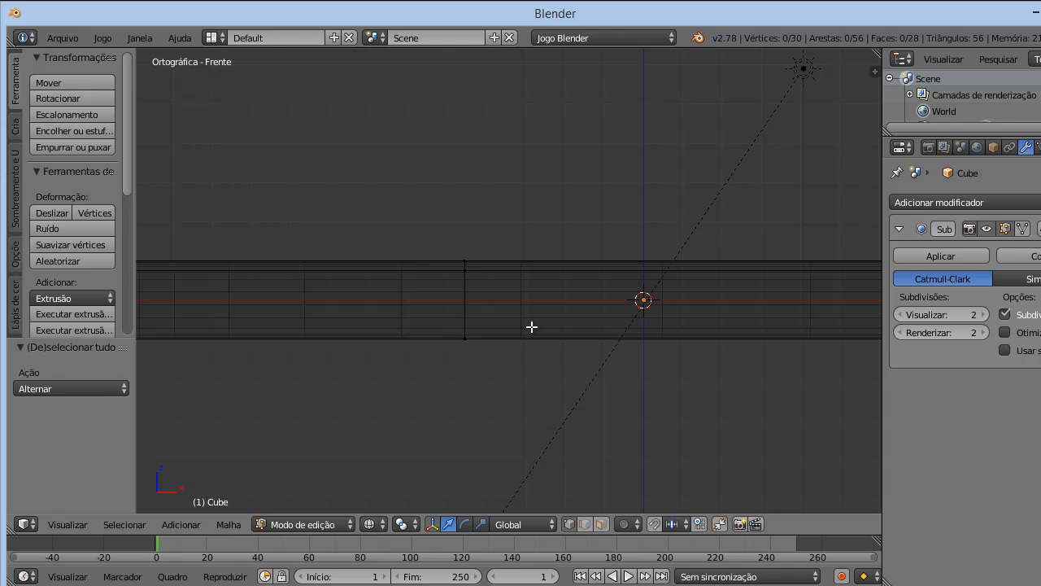
scroll(531, 337, "down", 5)
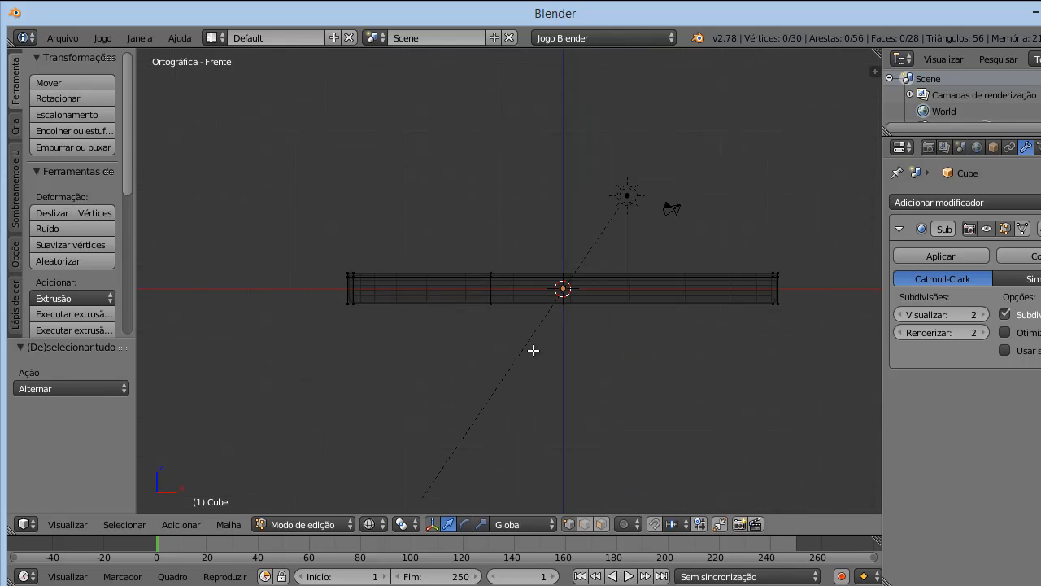
key("a")
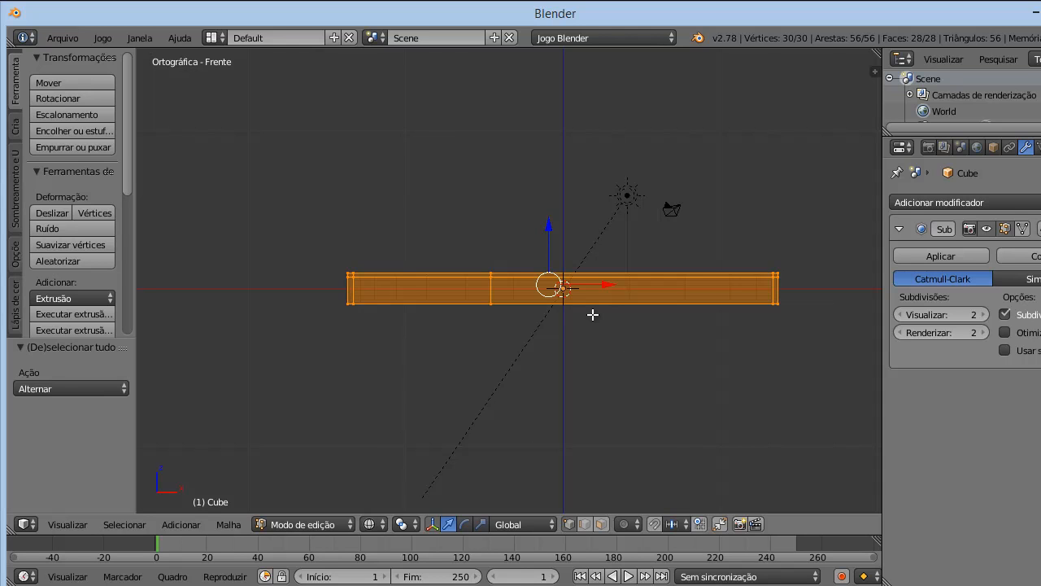
key("a")
- Box-select the four upper vertices of the new crosswise loop and raise them along Z to form a peak in the bar
scroll(471, 293, "up", 6)
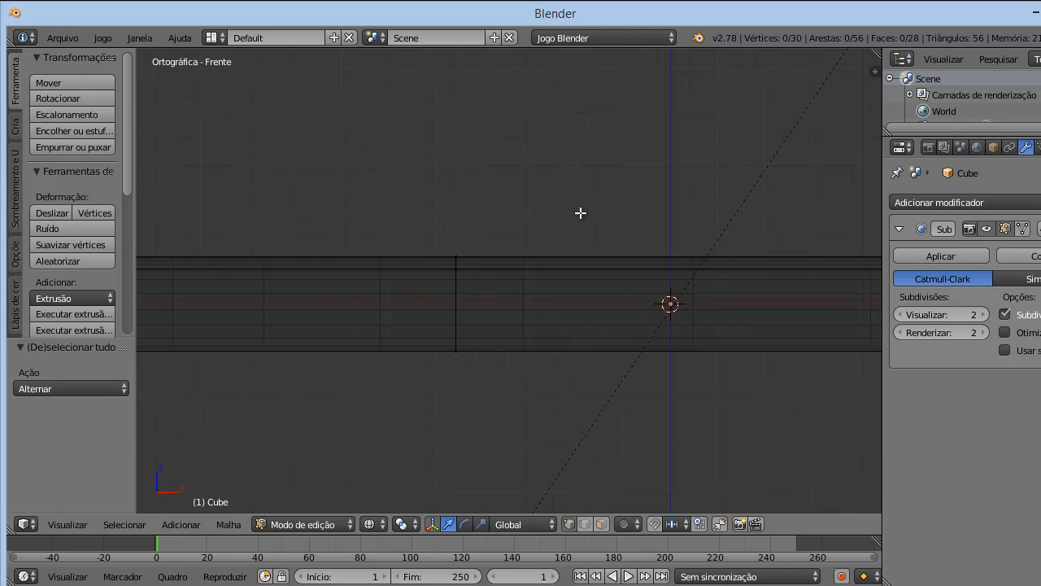
scroll(569, 325, "down", 2)
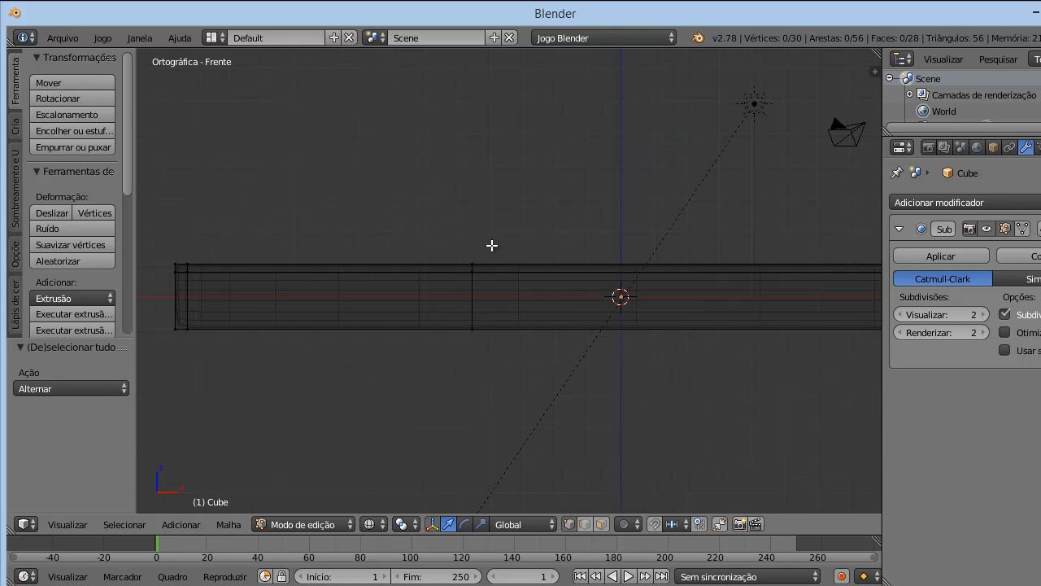
scroll(480, 277, "up", 2)
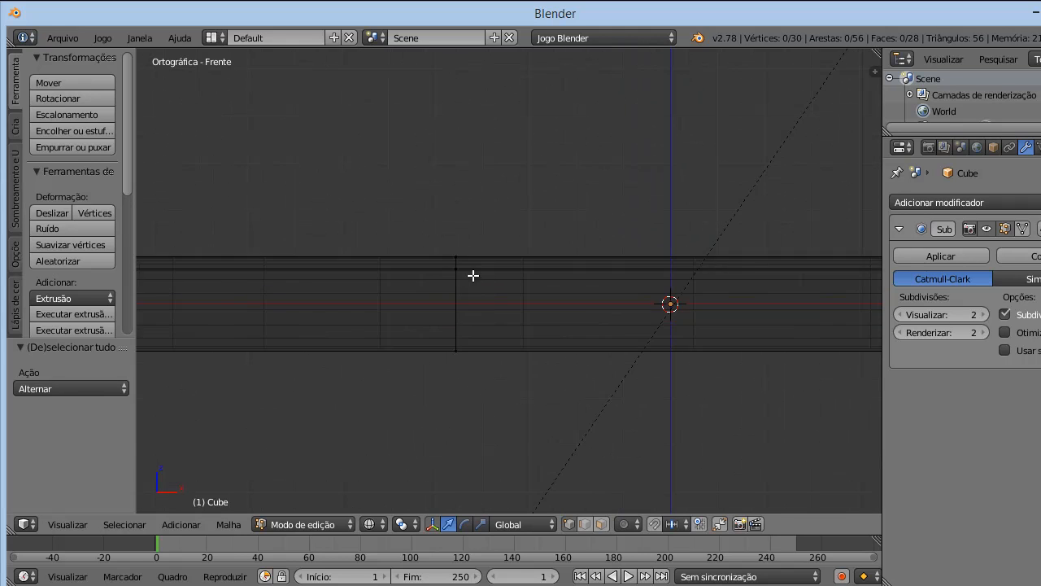
key("b")
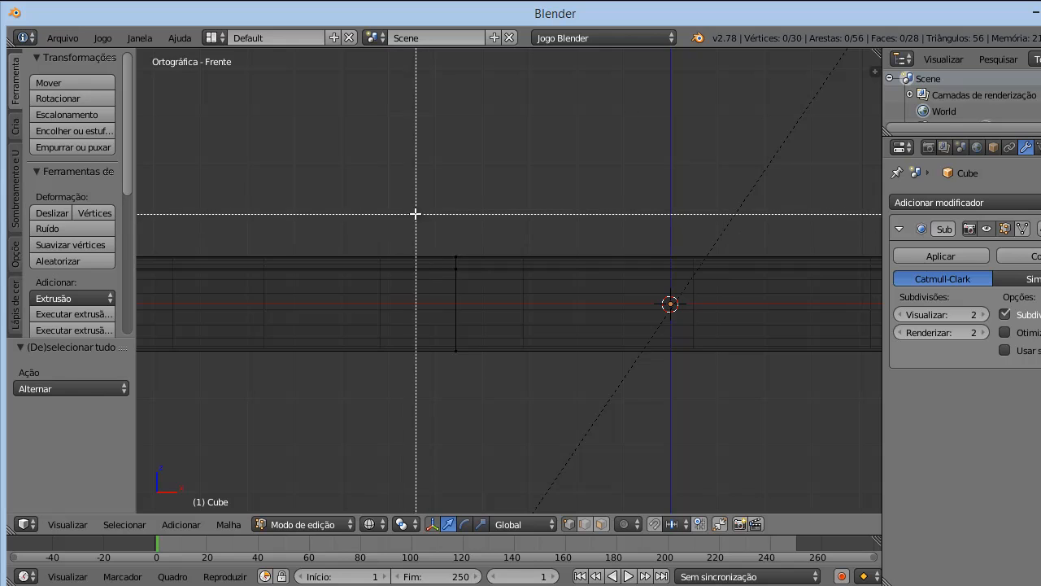
left_click_drag(408, 211, 509, 284)
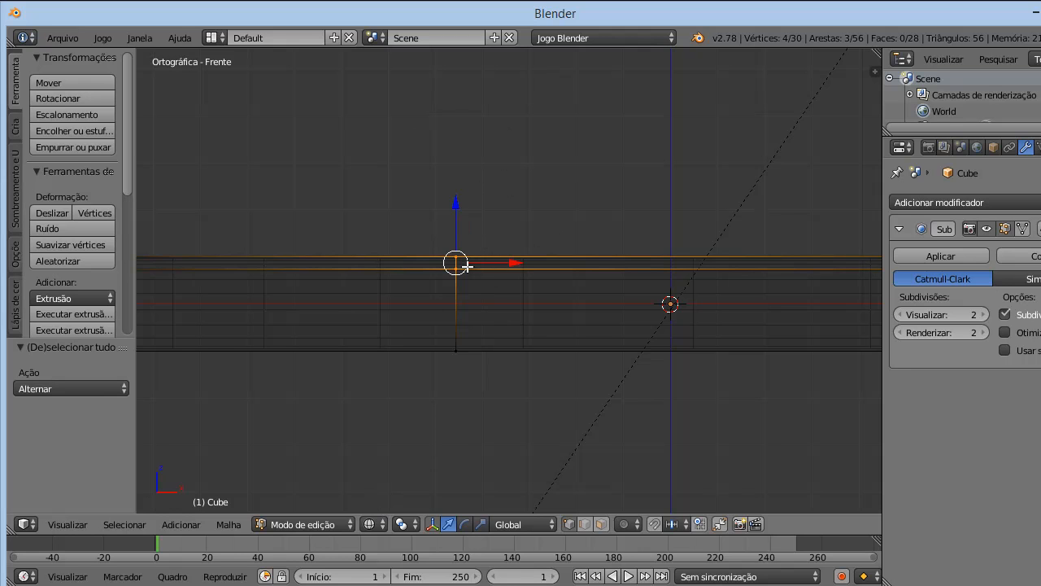
middle_click_drag(453, 263, 457, 302)
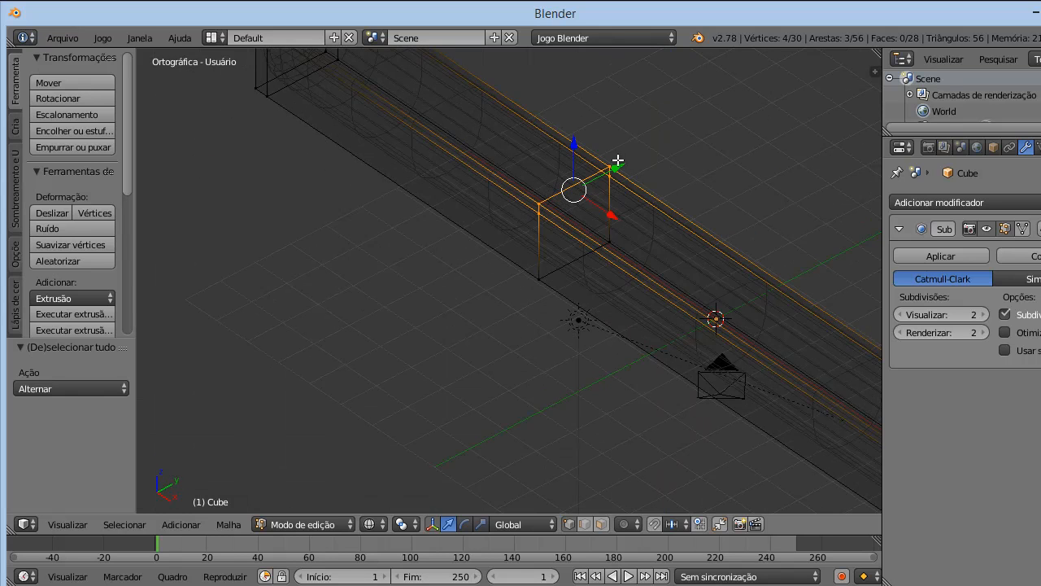
key("KP_1")
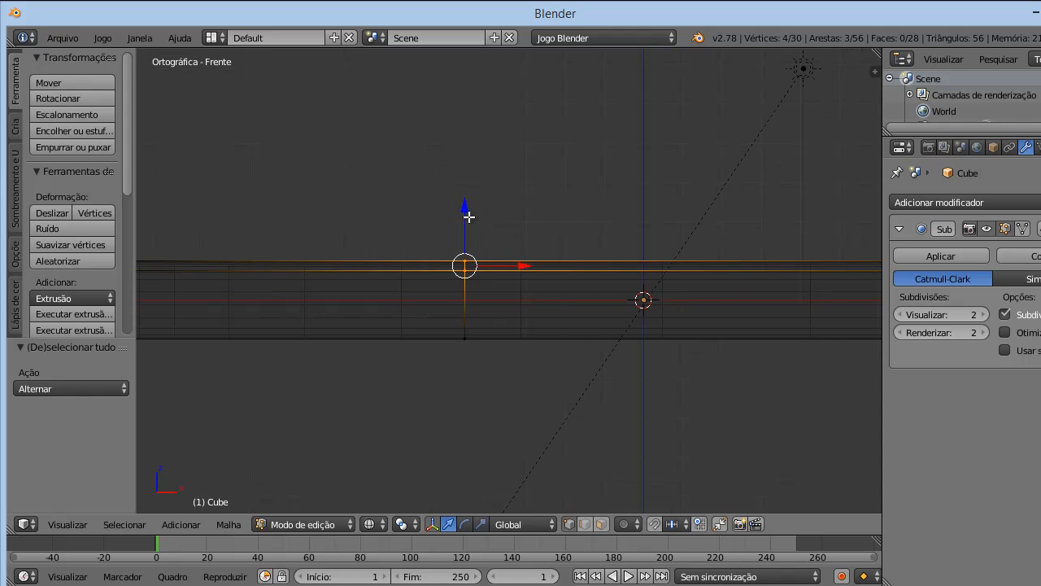
left_click_drag(465, 209, 480, 110)
scroll(758, 232, "down", 1)
scroll(757, 233, "down", 3)
scroll(453, 216, "up", 3)
mouse_move(529, 187)
left_mouse_down()
mouse_move(676, 182)
mouse_move(513, 177)
left_mouse_up()
key("ctrl+z")
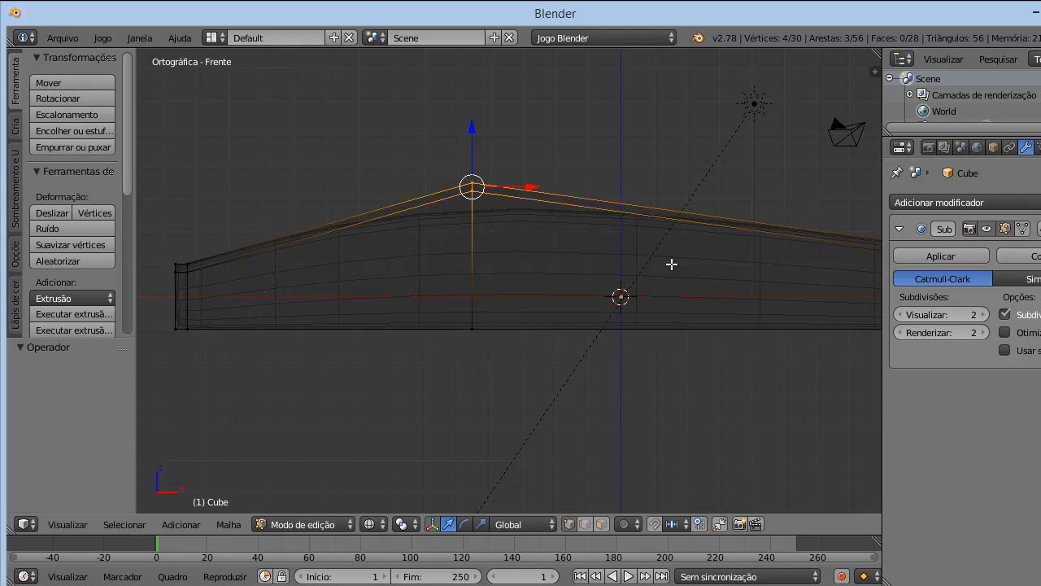
- Add a loop cut on the positive X side of the peak, slide it towards the peak by a factor of about -0.62, and deselect everything
key("ctrl+r")
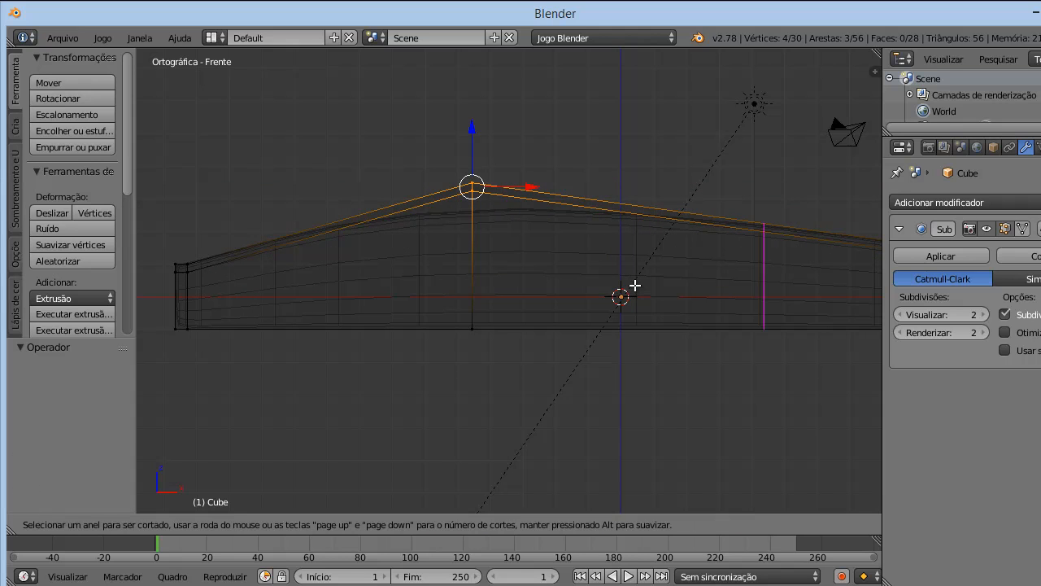
left_click(771, 275)
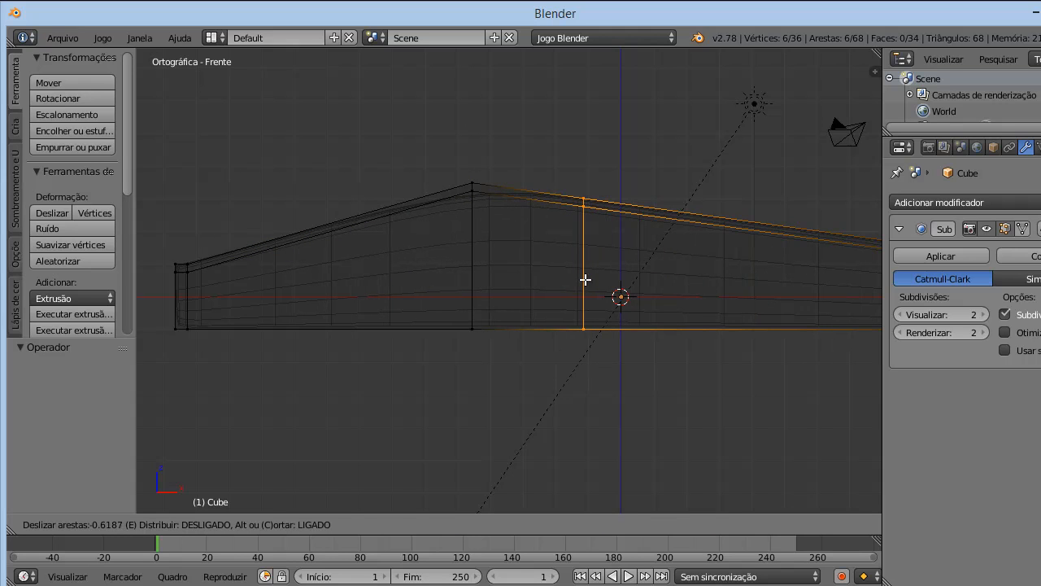
left_click(586, 279)
key("a")
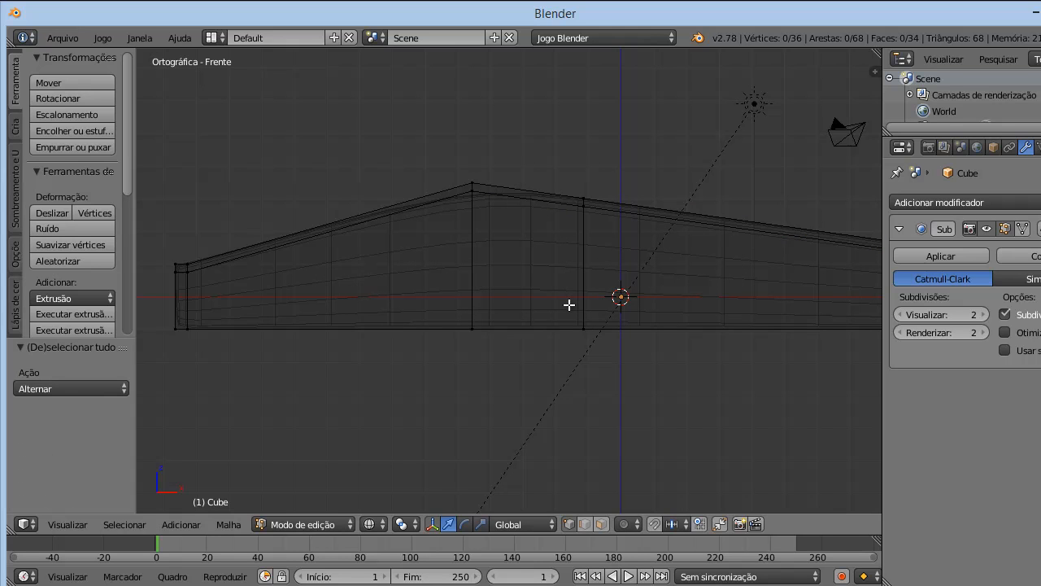
- Box-select the upper vertices of the newest loop and move them down about 2.242 along Z, forming a slope beside the peak
key("b")
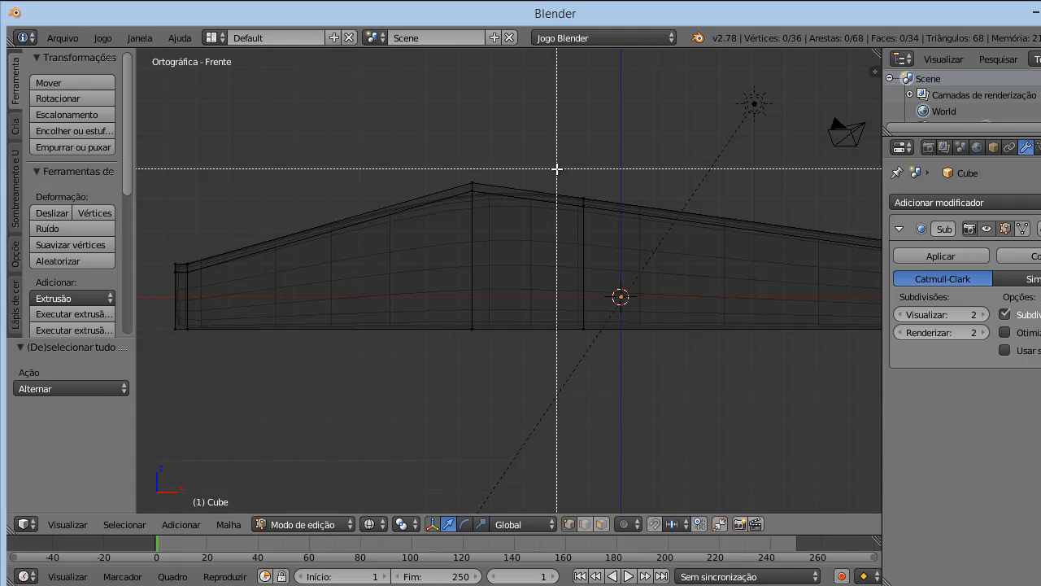
left_click_drag(565, 163, 623, 226)
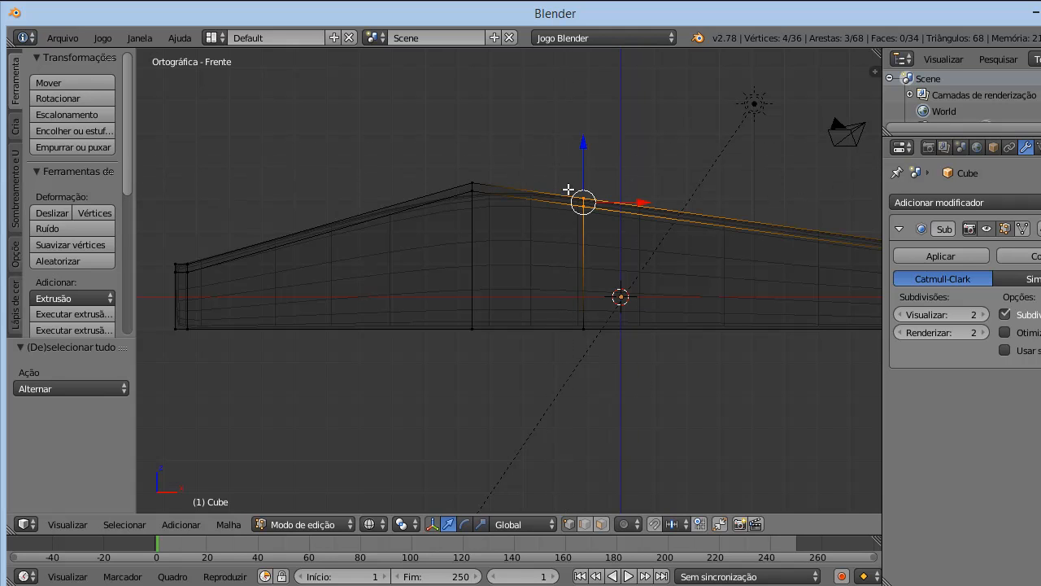
key("g")
key("z")
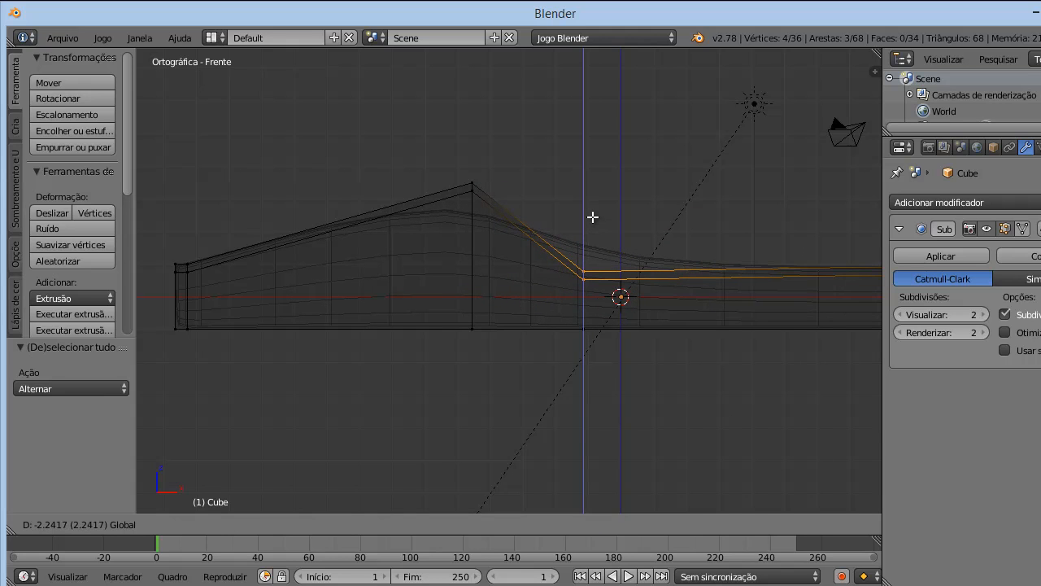
left_click(592, 217)
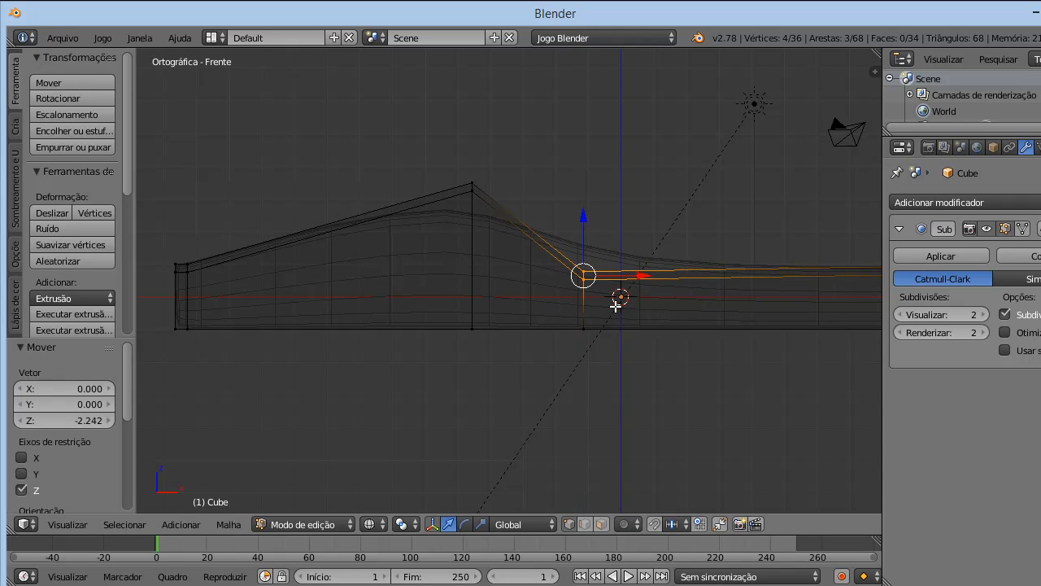
- Box-select all vertices at the bar's negative X end and move them about -5.122 along X to lengthen the bar
middle_click_drag(393, 261, 533, 235, "shift")
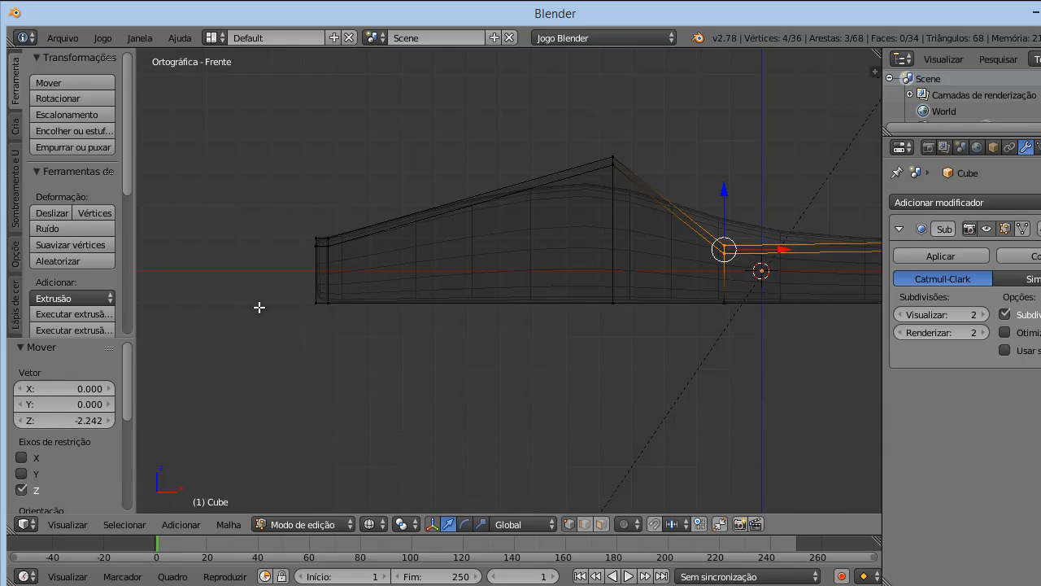
key("a")
key("b")
left_click_drag(280, 193, 367, 340)
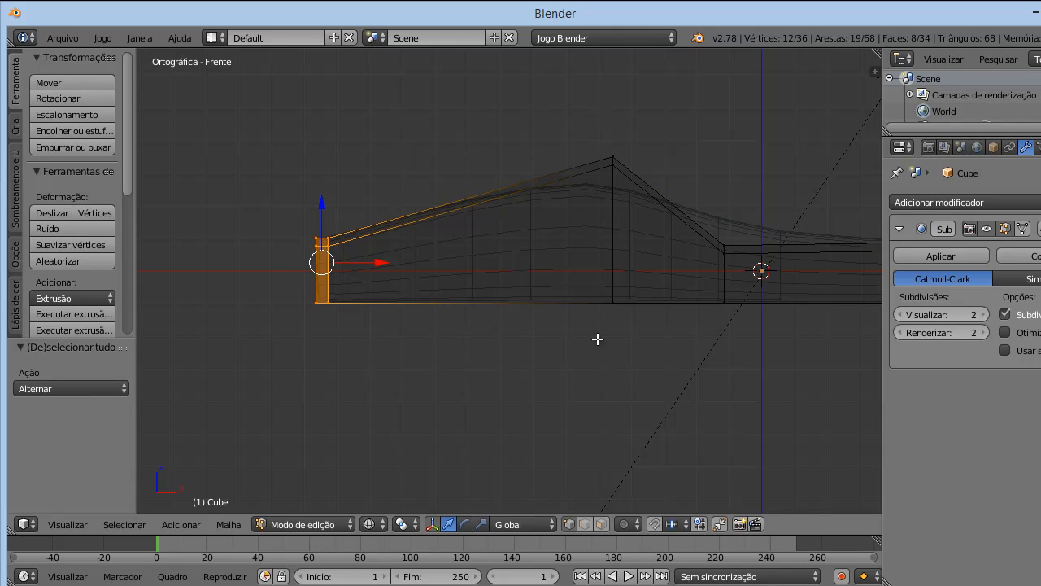
scroll(591, 332, "down", 3)
key("g")
key("x")
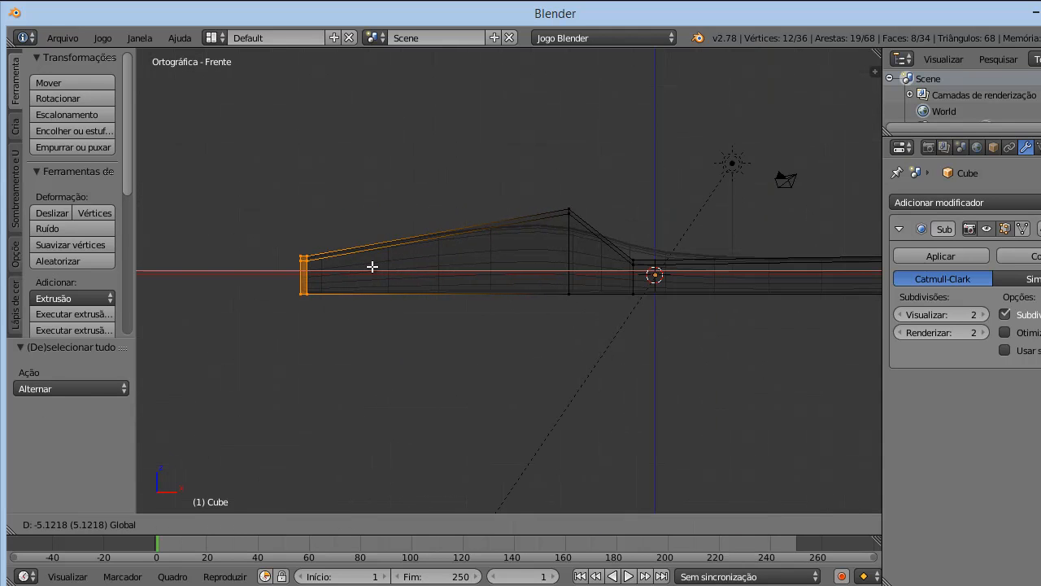
left_click(371, 270)
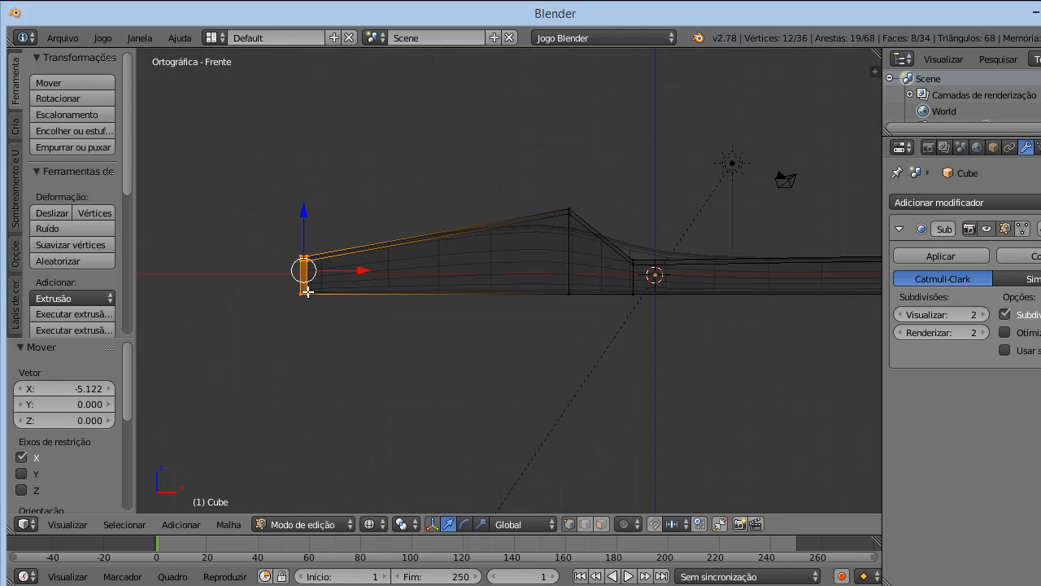
- Box-select the upper vertices at the negative X end and raise them about 2.690 along Z, roughly level with the peak
key("a")
scroll(293, 249, "up", 3)
middle_click_drag(342, 310, 464, 323, "shift")
key("b")
left_click_drag(252, 207, 403, 290)
left_click_drag(312, 204, 323, 115)
middle_click_drag(697, 243, 552, 245, "shift")
scroll(504, 236, "down", 5)
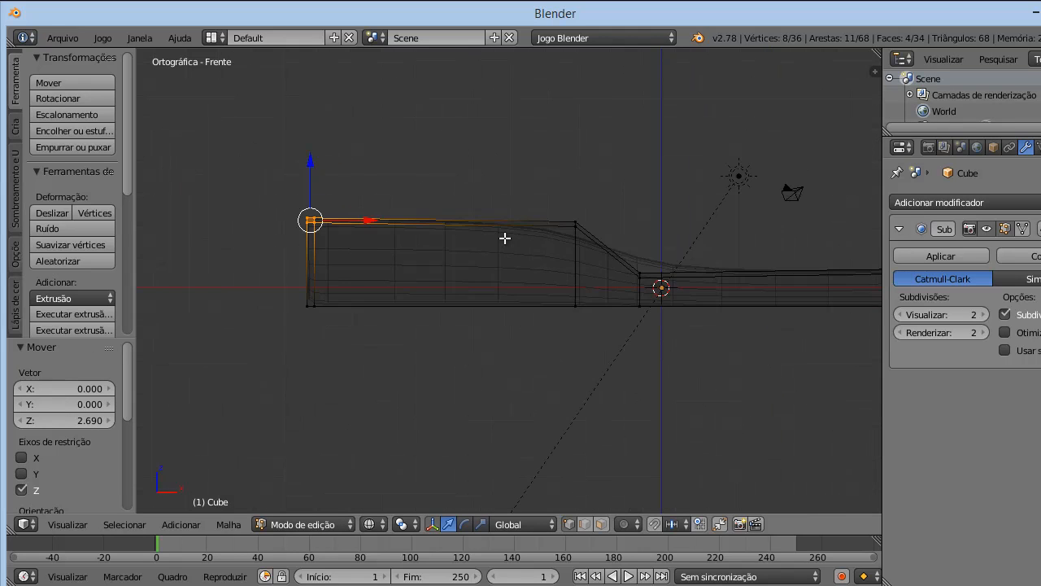
- Add a single crosswise loop cut within the slope between the raised and lower sections and slide it towards the slope's upper edge
middle_click_drag(746, 305, 623, 300, "shift")
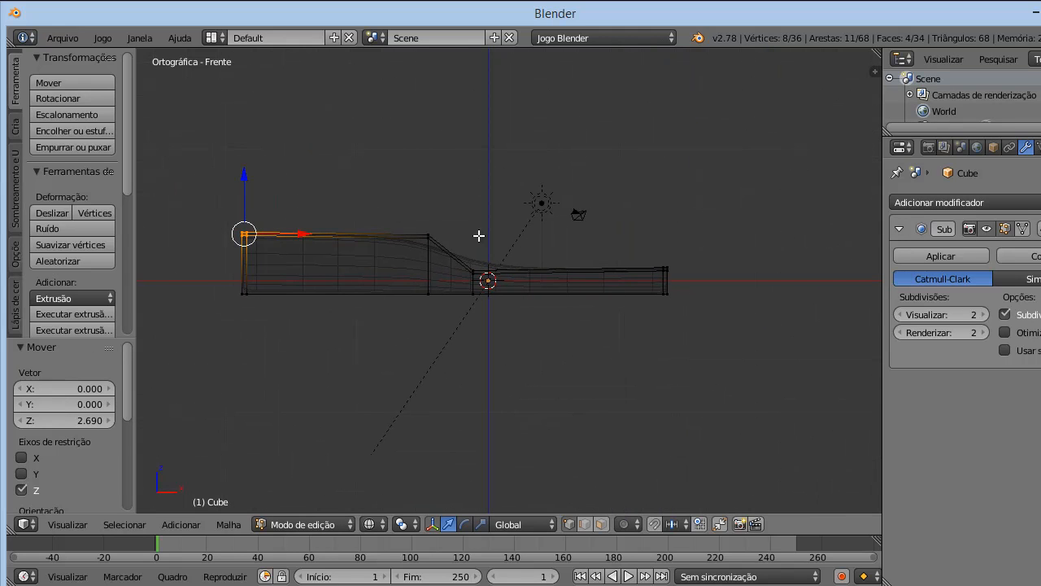
scroll(652, 260, "up", 3)
scroll(600, 265, "down", 2)
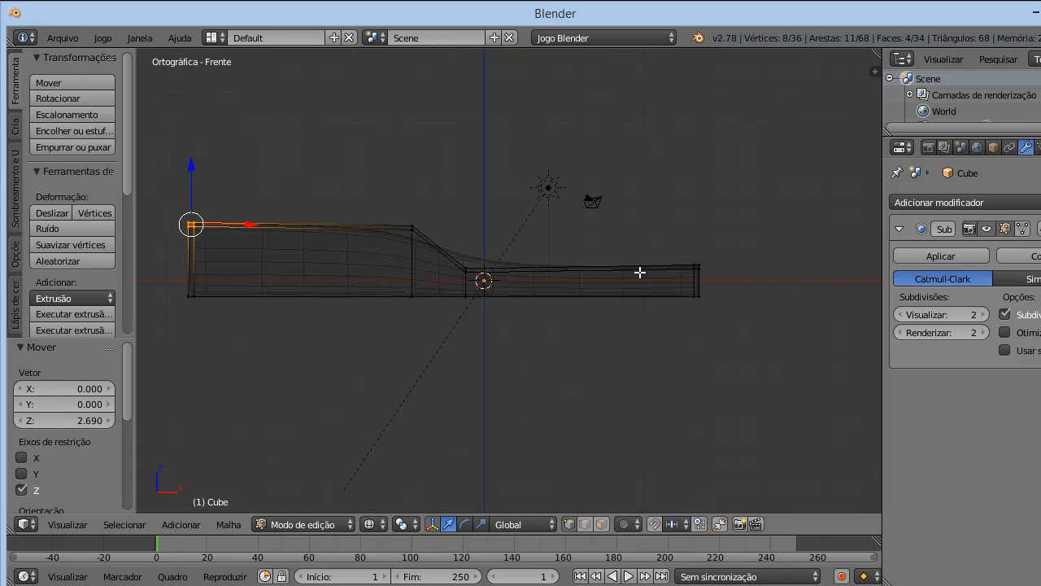
scroll(735, 288, "up", 3)
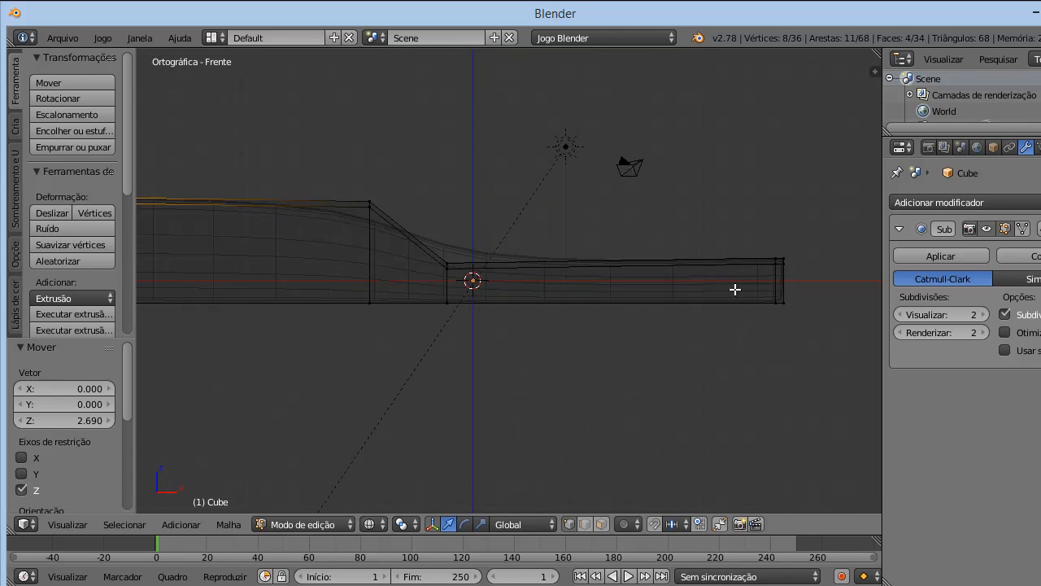
scroll(735, 289, "down", 2)
scroll(431, 265, "up", 2)
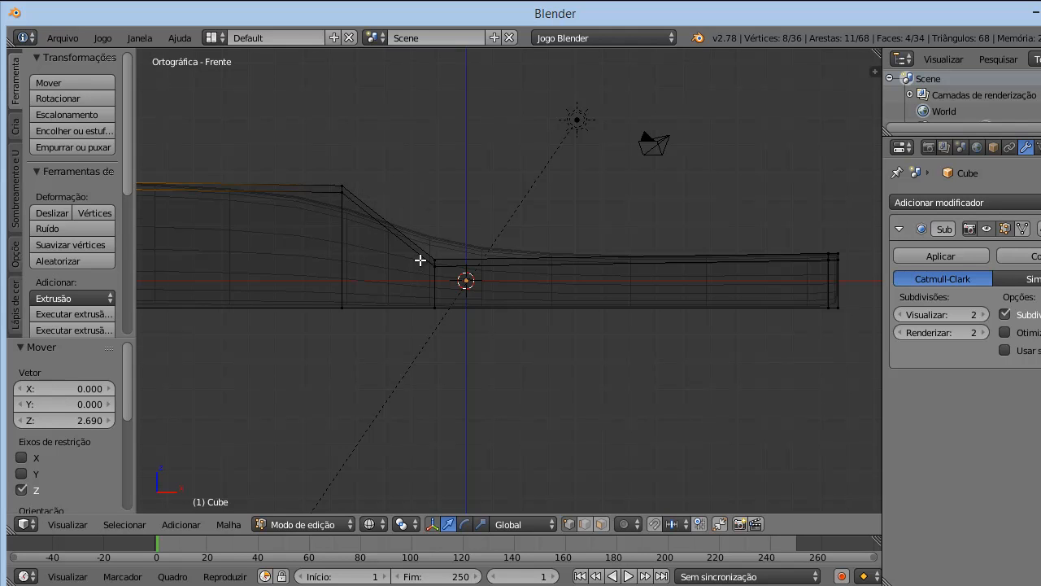
scroll(421, 263, "up", 2)
scroll(423, 259, "down", 1)
middle_click_drag(459, 241, 528, 258, "shift")
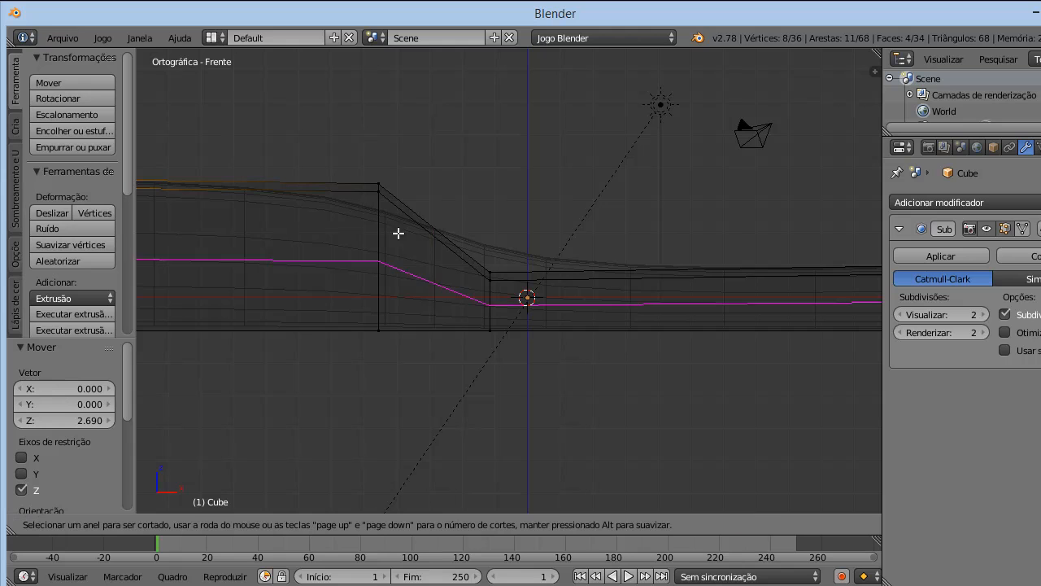
left_click(428, 233)
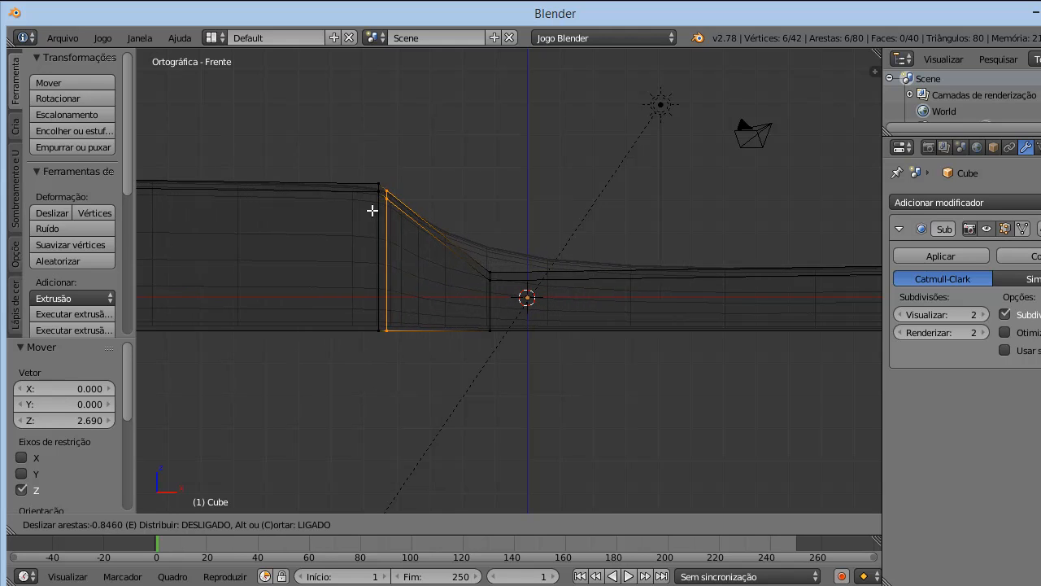
left_click(404, 236)
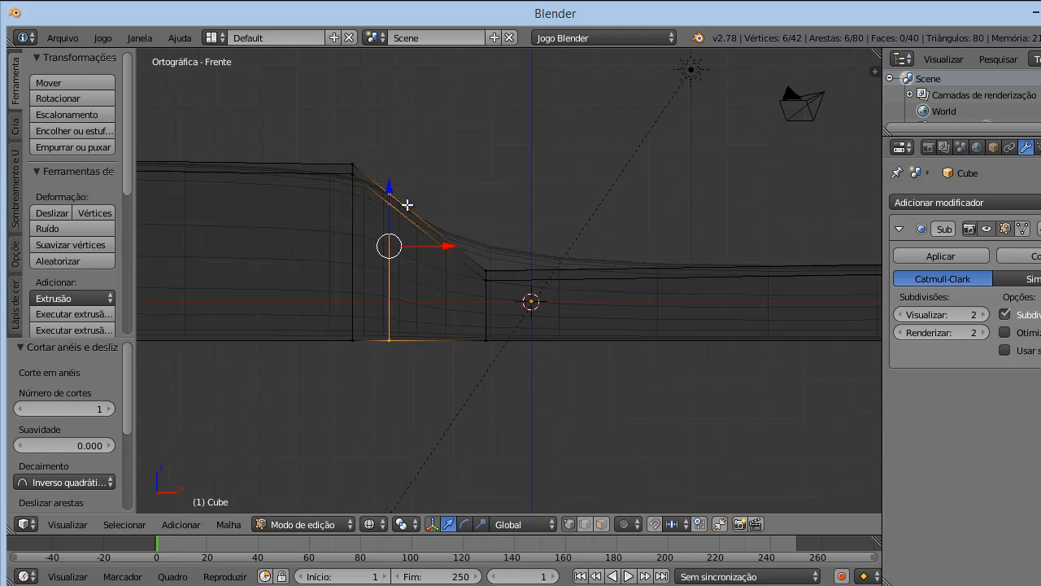
- Switch the viewport from wireframe to solid shading and frame the upper part of the slope
scroll(408, 204, "up", 2)
middle_click_drag(431, 240, 456, 281)
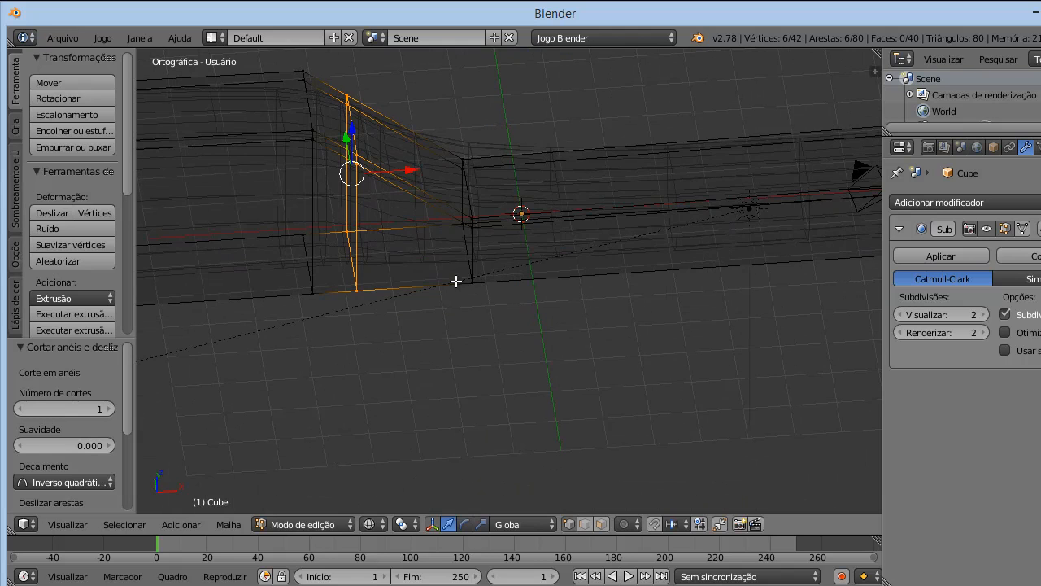
scroll(435, 243, "down", 3)
middle_click_drag(442, 215, 492, 246, "shift")
key("z")
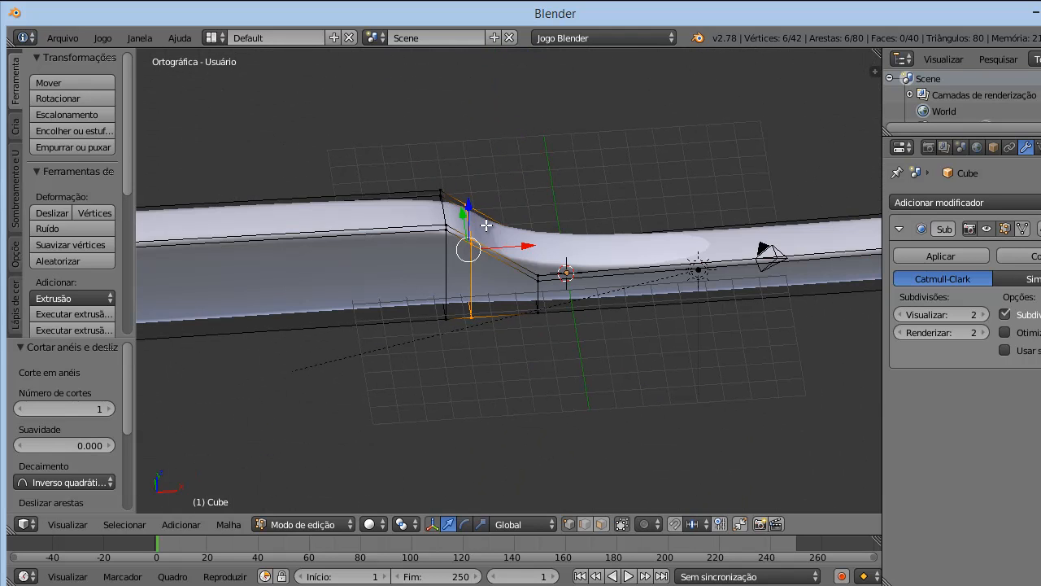
scroll(486, 195, "up", 2)
middle_click_drag(487, 195, 474, 247)
scroll(477, 206, "up", 3)
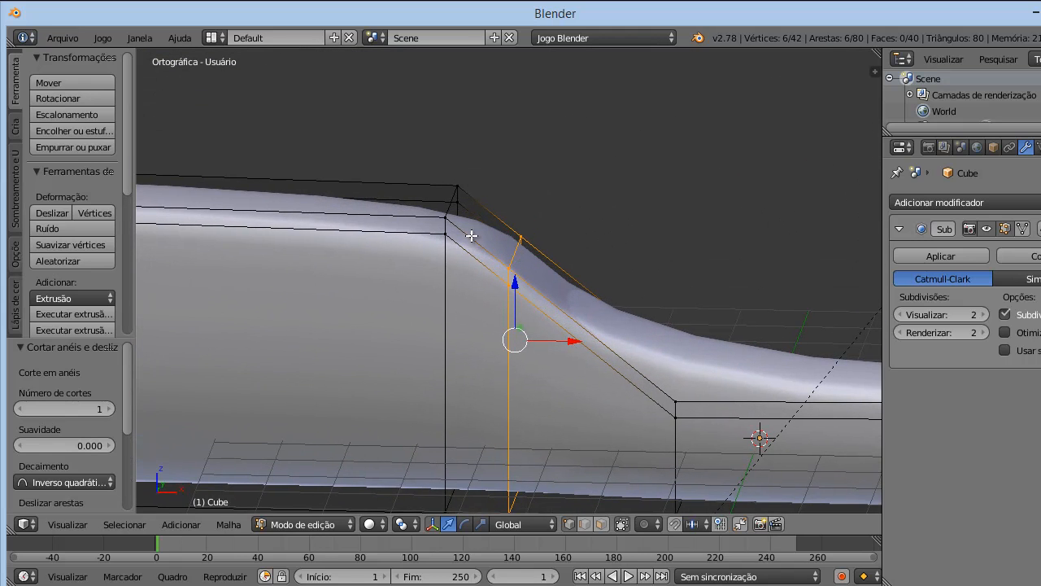
- Select the four vertices of the top face at the slope's upper edge and extrude that face about 1.787 along its normal
key("a")
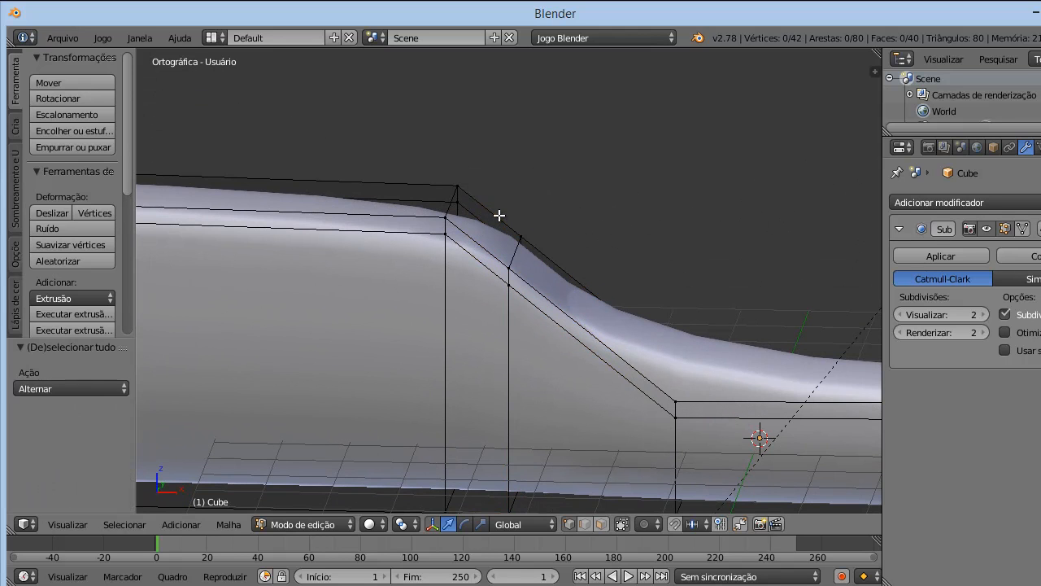
right_click(457, 221)
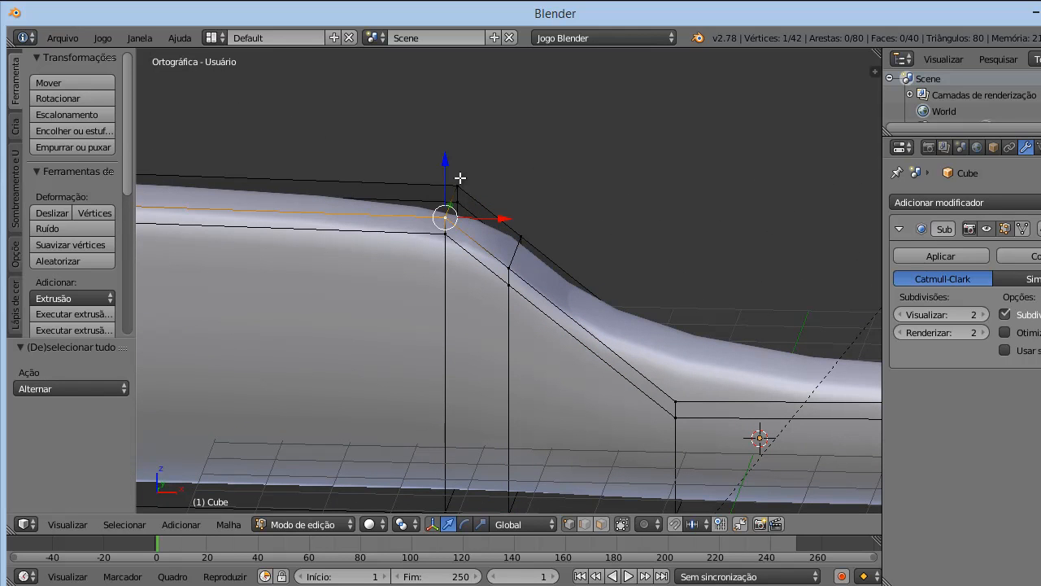
right_click(459, 183, "shift")
right_click(529, 232, "shift")
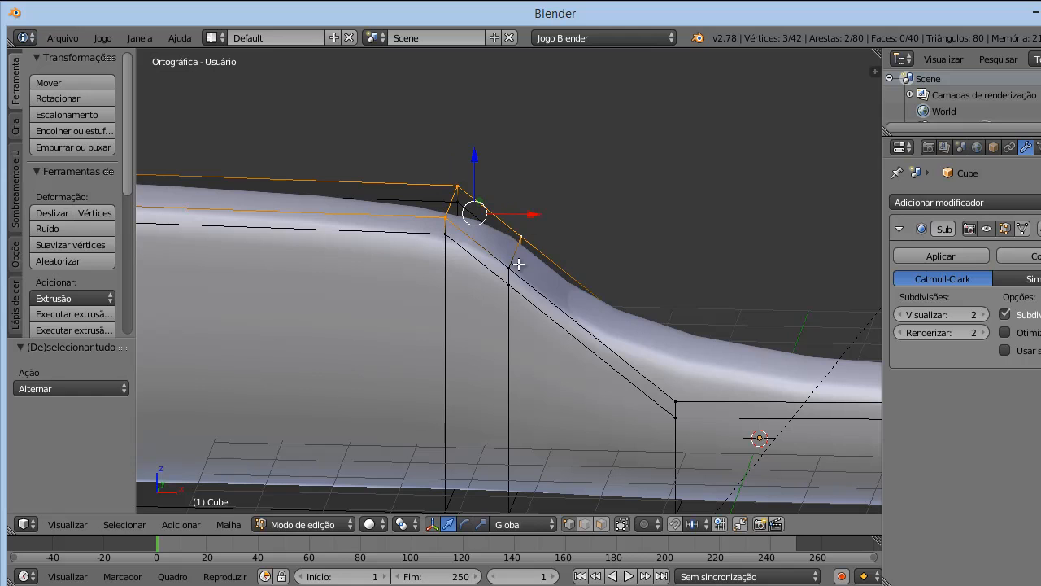
right_click(519, 265, "shift")
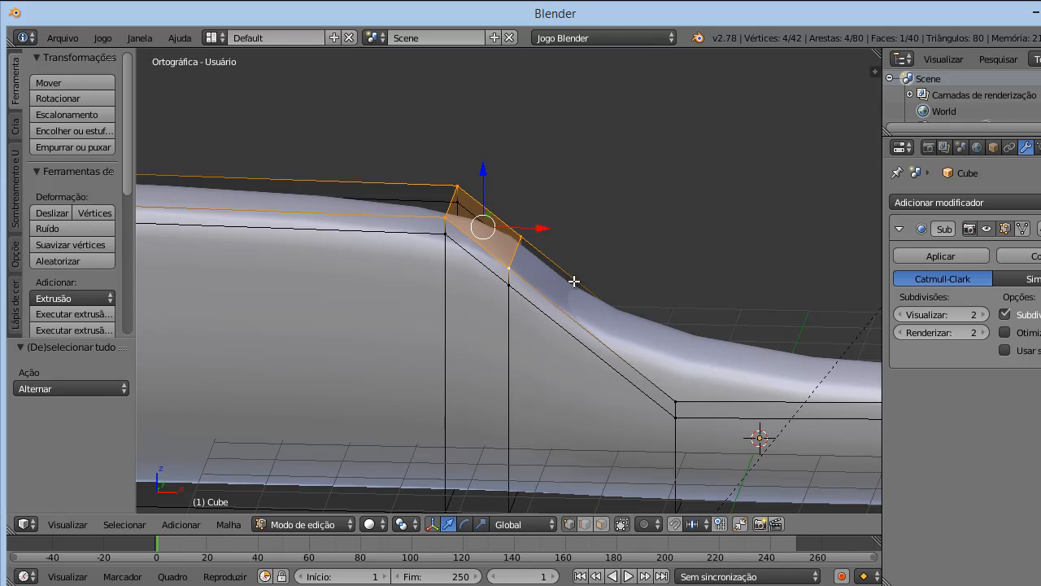
key("e")
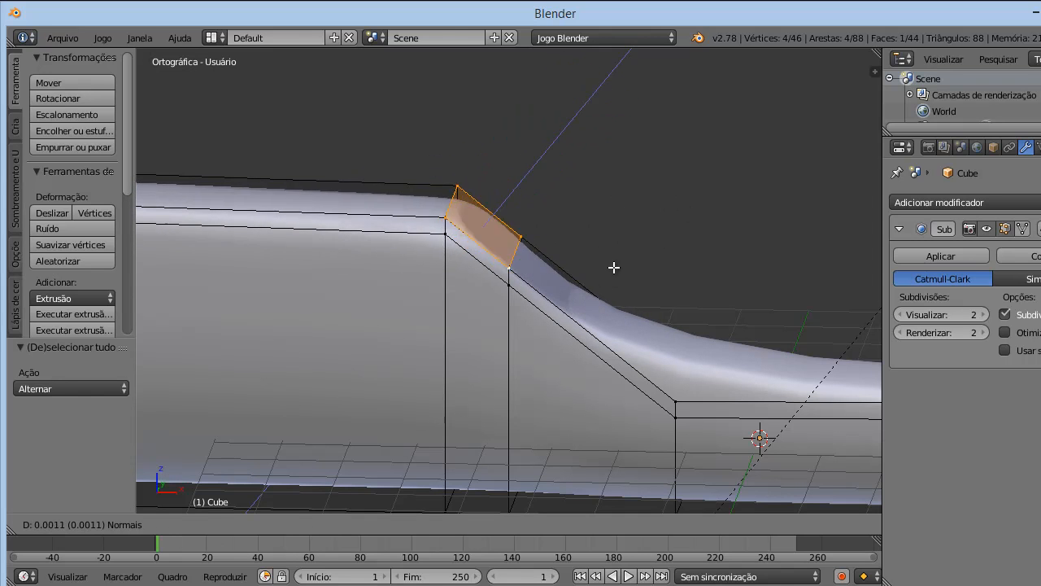
left_click(696, 229)
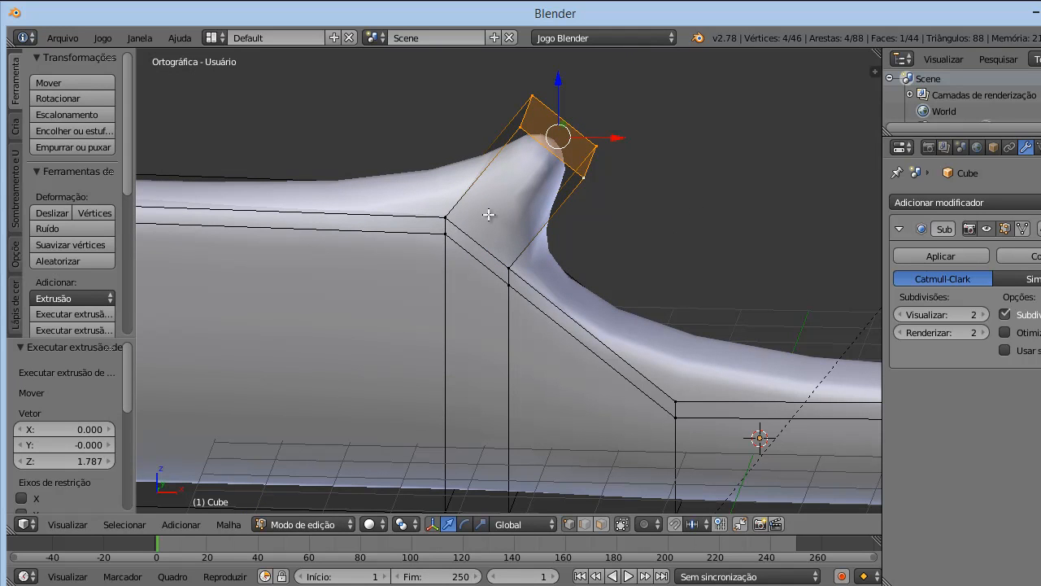
- Lower the extruded face in stages and shift it towards positive X to form an overhanging lip, ending with about -0.222 along Z
left_click_drag(558, 73, 585, 155)
left_click_drag(619, 220, 644, 219)
left_click_drag(586, 155, 592, 184)
left_click_drag(645, 247, 658, 246)
left_click_drag(602, 186, 602, 201)
- Examine the overhanging lip and the bar's overall profile from the front and at an angle
middle_click_drag(607, 257, 601, 300)
key("KP_1")
scroll(601, 298, "down", 5)
scroll(600, 299, "up", 5)
middle_click_drag(723, 341, 609, 336, "shift")
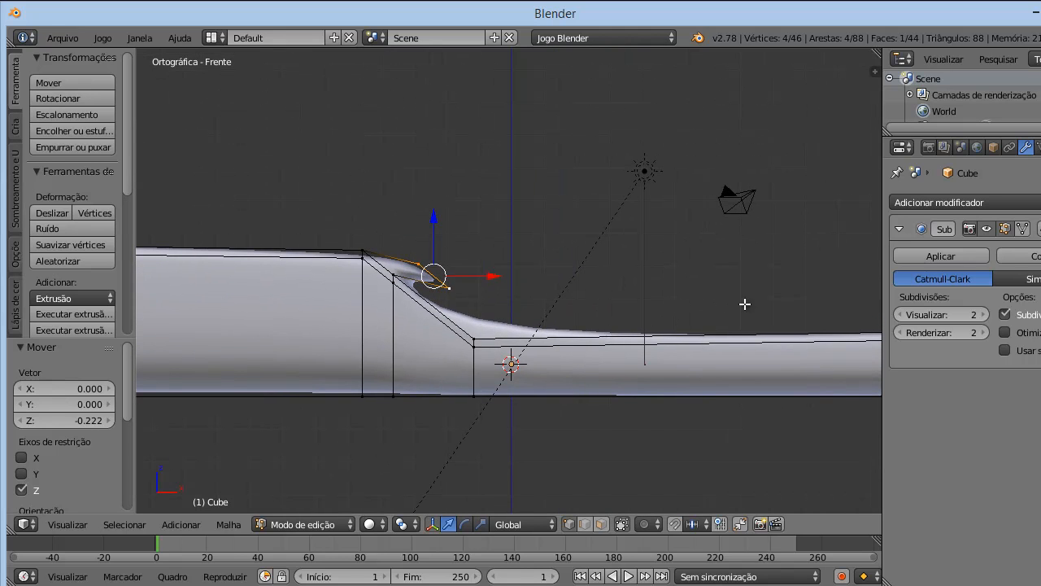
middle_click_drag(374, 241, 681, 223, "shift")
scroll(375, 322, "up", 3)
scroll(667, 250, "down", 2)
scroll(625, 317, "down", 3)
middle_click_drag(699, 304, 684, 276, "shift")
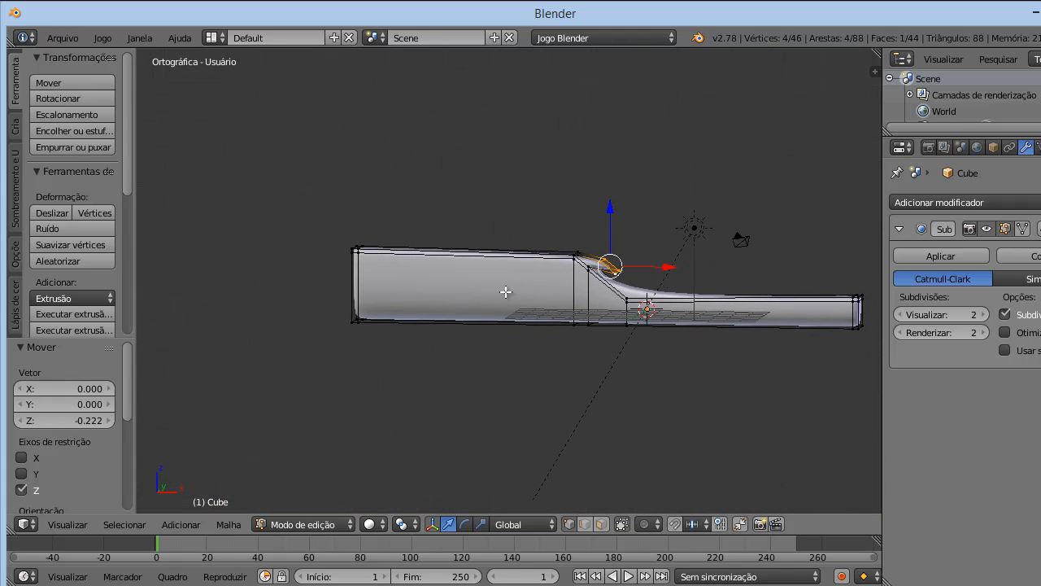
- Set the viewport shading to Textures (Texturas)
left_click(369, 525)
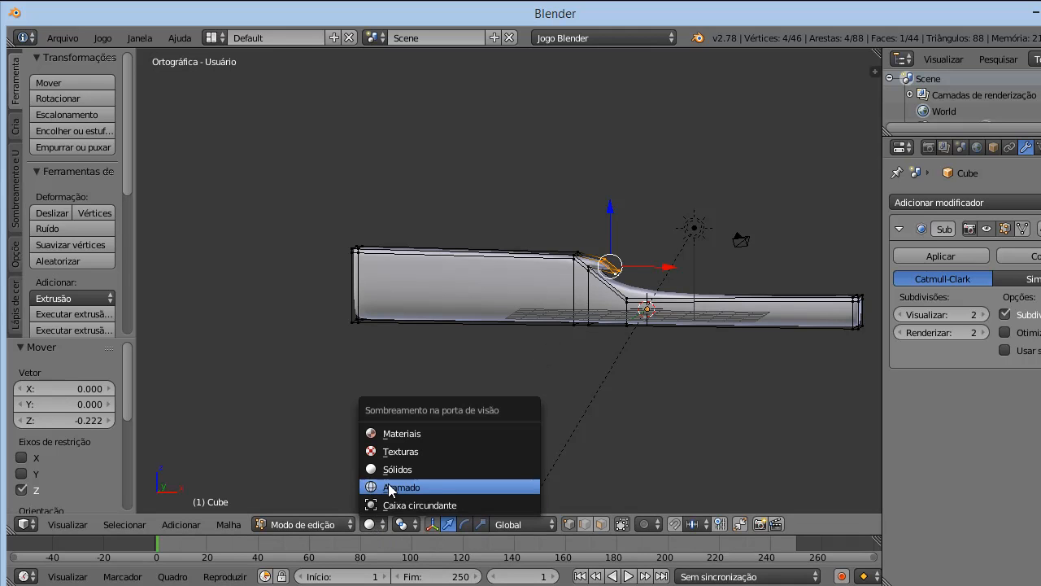
left_click(413, 450)
scroll(653, 260, "up", 5)
mouse_move(653, 260)
middle_mouse_down()
mouse_move(653, 290)
mouse_move(692, 270)
mouse_move(708, 293)
mouse_move(758, 224)
mouse_move(757, 327)
mouse_move(823, 243)
mouse_move(756, 282)
mouse_move(756, 298)
mouse_move(761, 275)
middle_mouse_up()
scroll(745, 322, "down", 4)
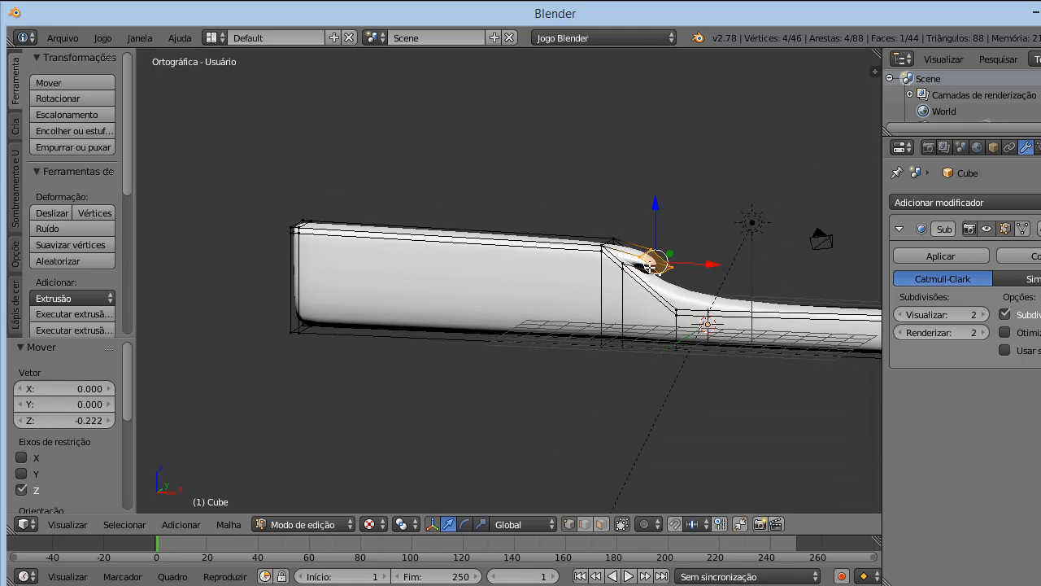
- Check the texture-shaded bar and its overhanging lip in the front view
scroll(699, 323, "down", 3)
scroll(699, 324, "up", 2)
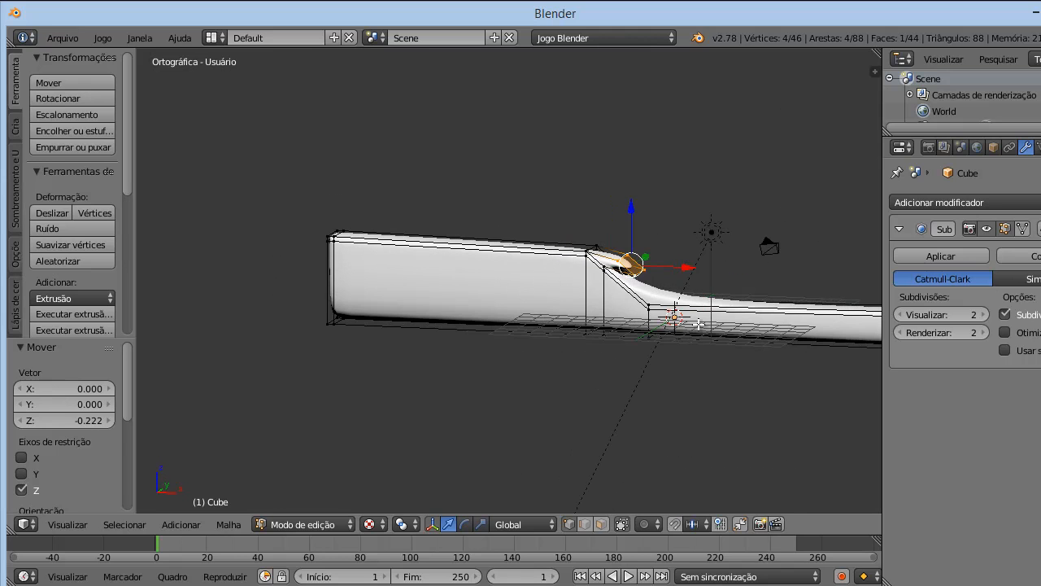
key("KP_1")
scroll(750, 288, "down", 2)
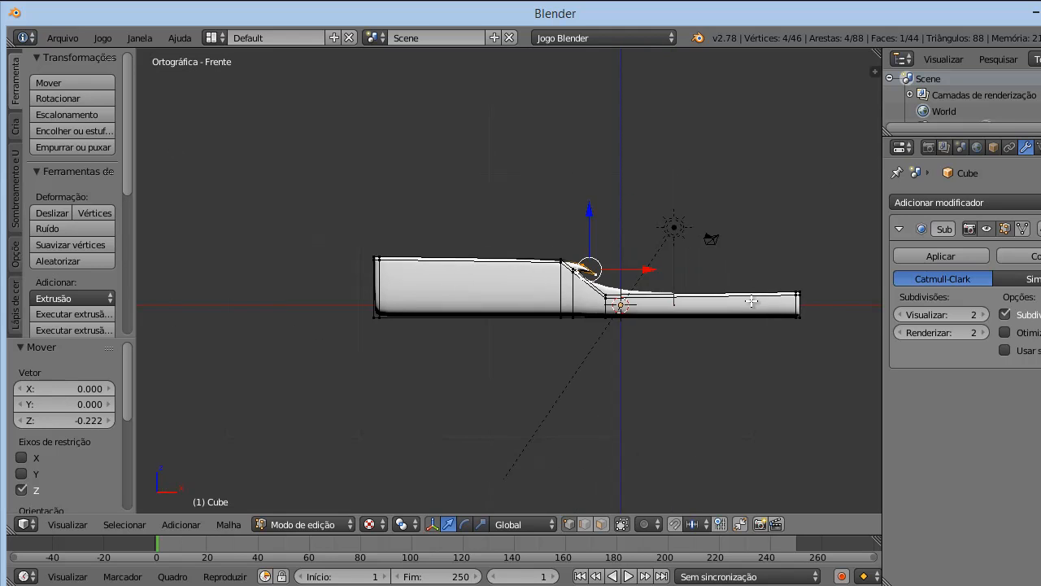
scroll(549, 278, "up", 5)
scroll(632, 314, "down", 2)
scroll(632, 314, "down", 1)
middle_click_drag(633, 314, 692, 345, "shift")
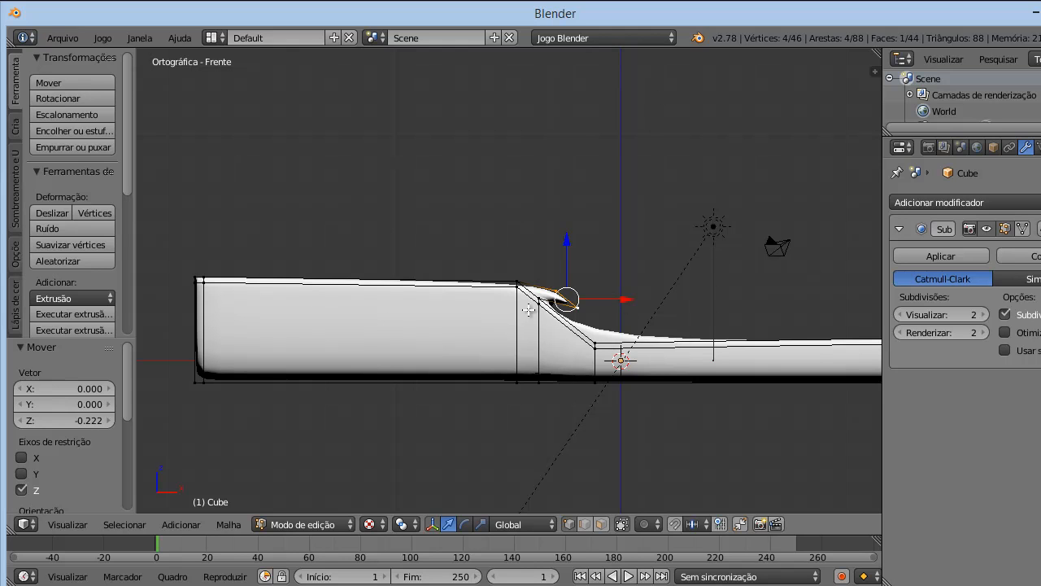
- Leave edit mode and put the bar in object mode
key("Tab")
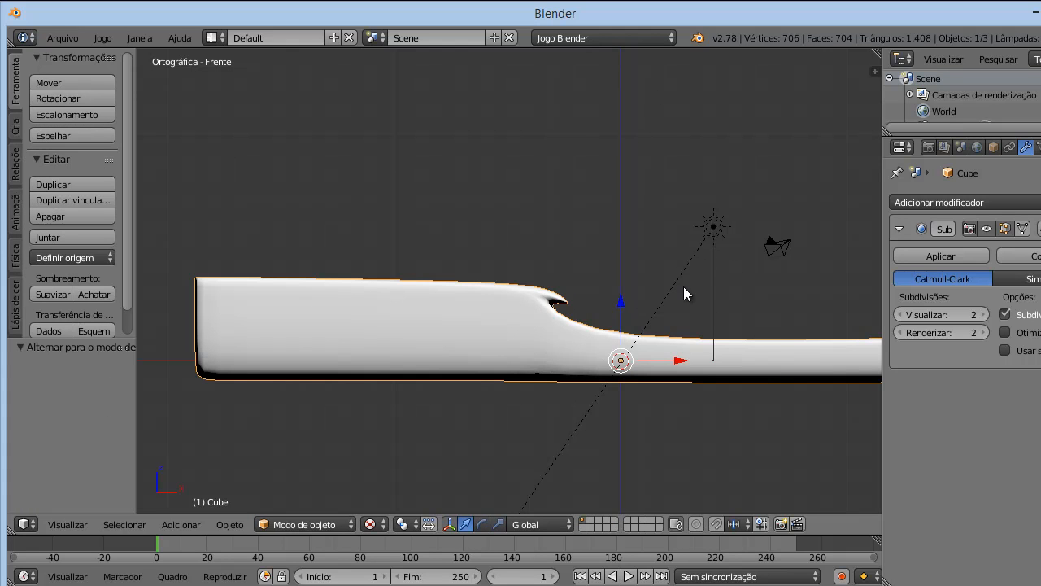
left_click(336, 525)
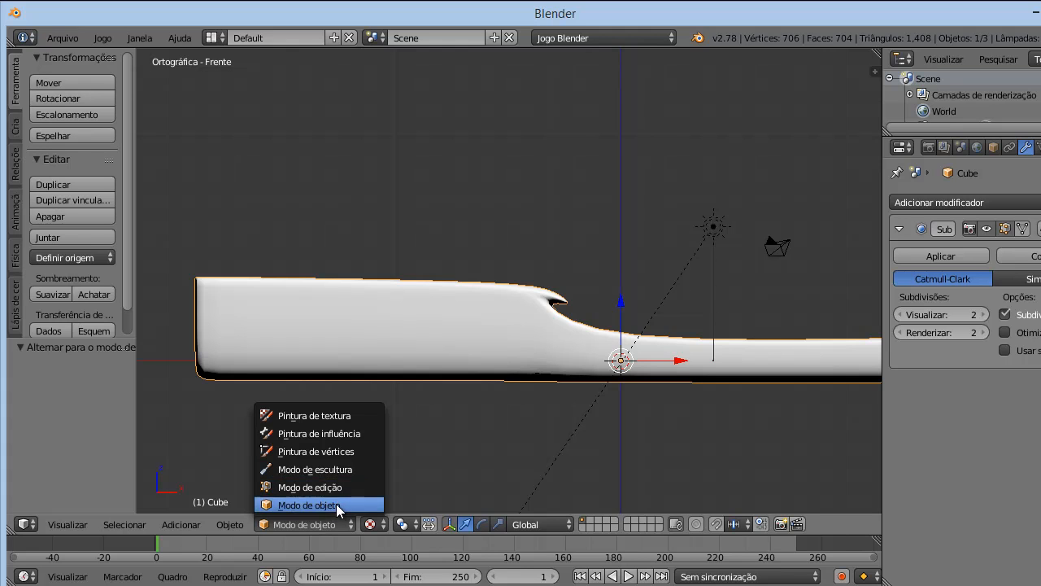
left_click(336, 505)
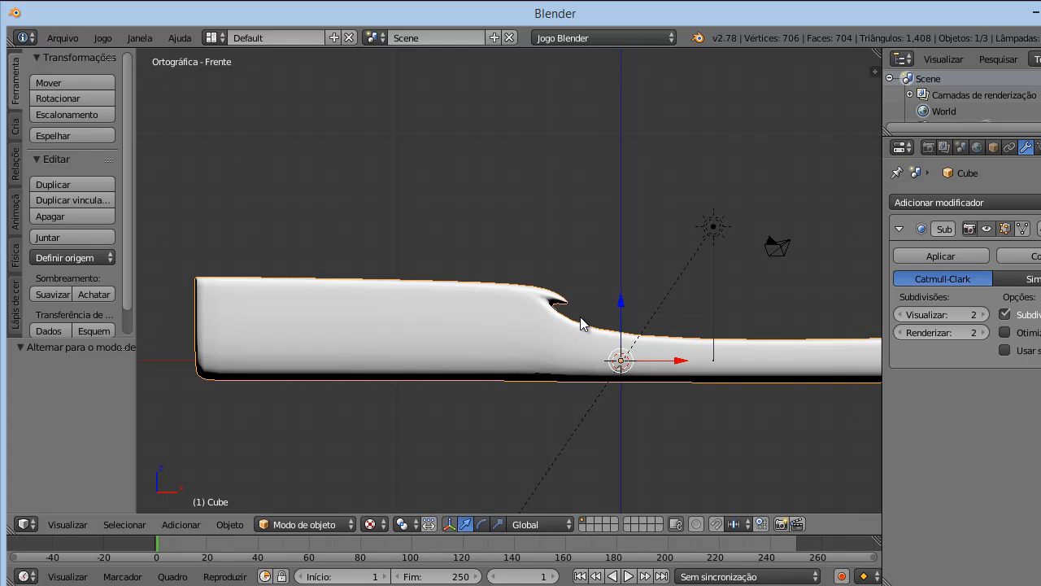
key("Tab")
key("Tab")
middle_click_drag(733, 325, 649, 330, "shift")
- Select the lamp and rotate it freely about -81.061°
right_click(624, 259)
middle_click_drag(630, 287, 740, 379)
key("r")
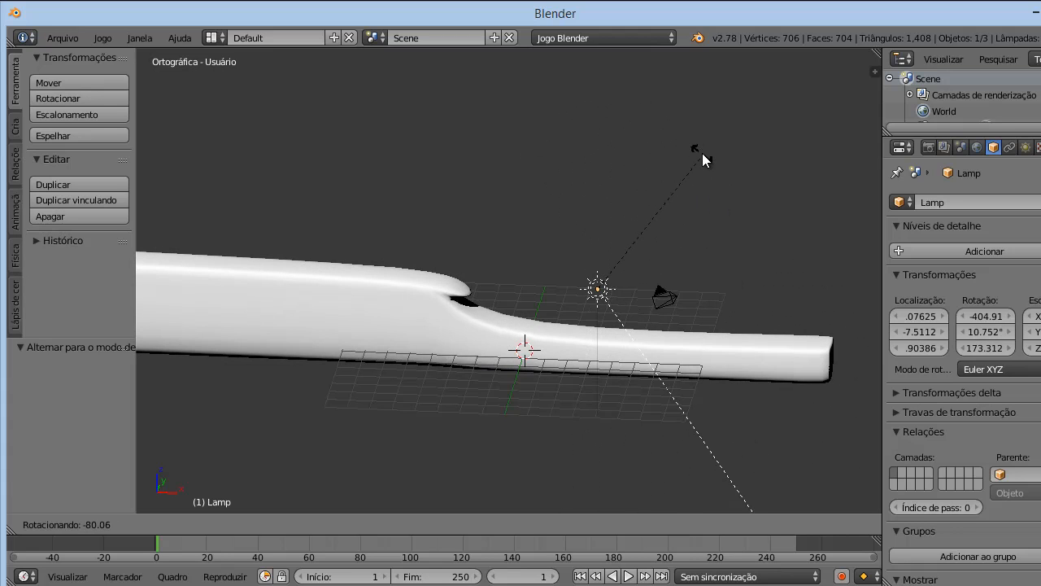
left_click(702, 150)
- Rotate the lamp about -10.825° around the global X axis
middle_click_drag(701, 150, 490, 333)
key("r")
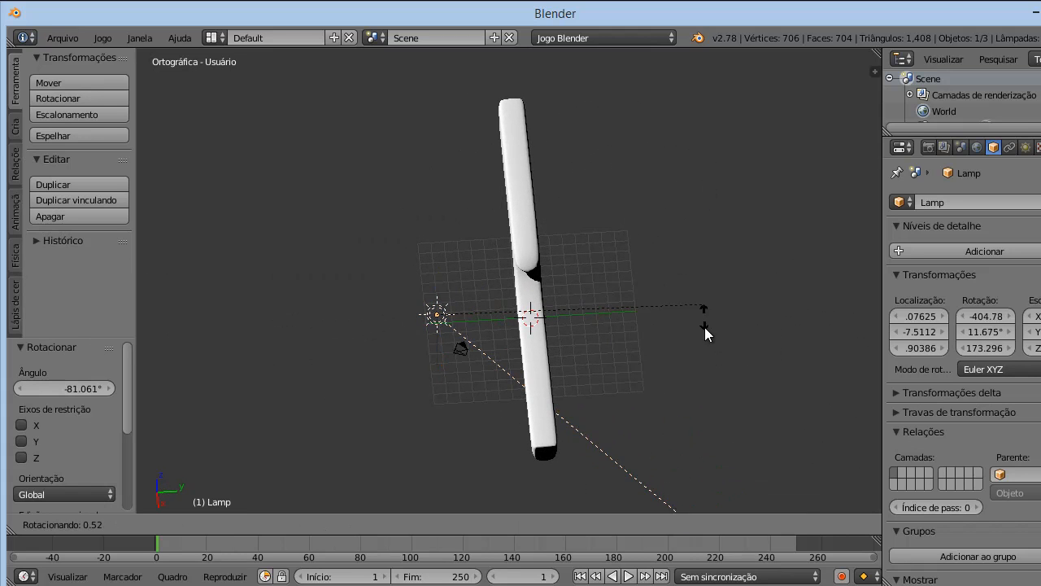
key("x")
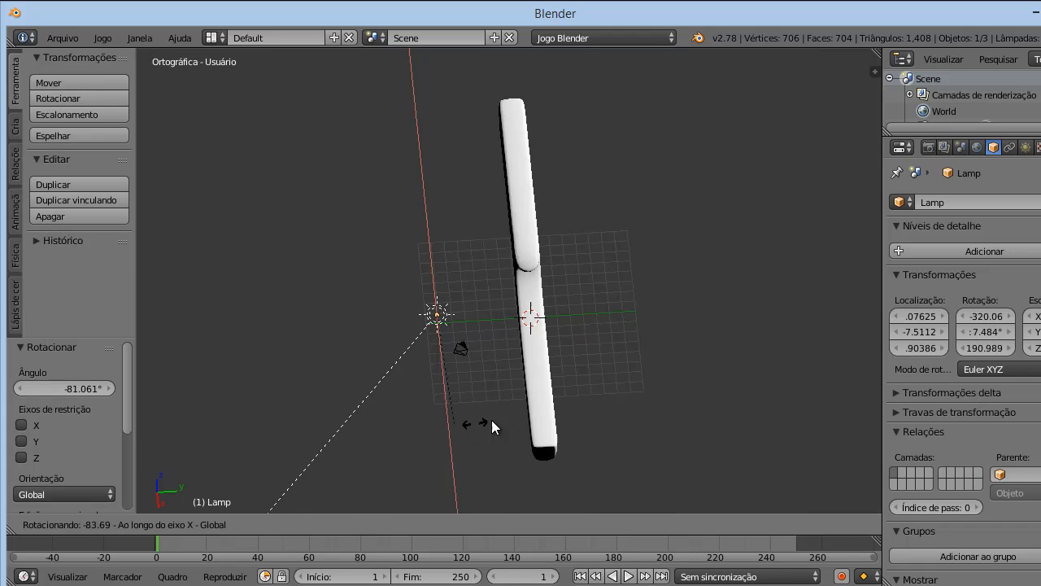
left_click(587, 335)
middle_click_drag(558, 261, 660, 368)
scroll(659, 368, "down", 4)
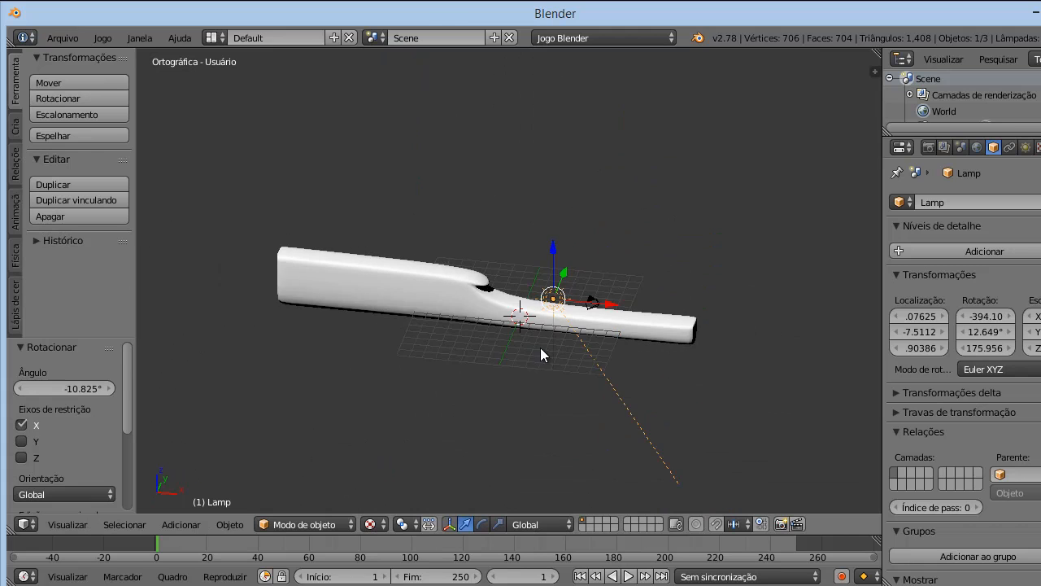
- Inspect the relit bar along its whole length from the front, including the shading around the overhanging lip
key("KP_1")
scroll(526, 325, "up", 4)
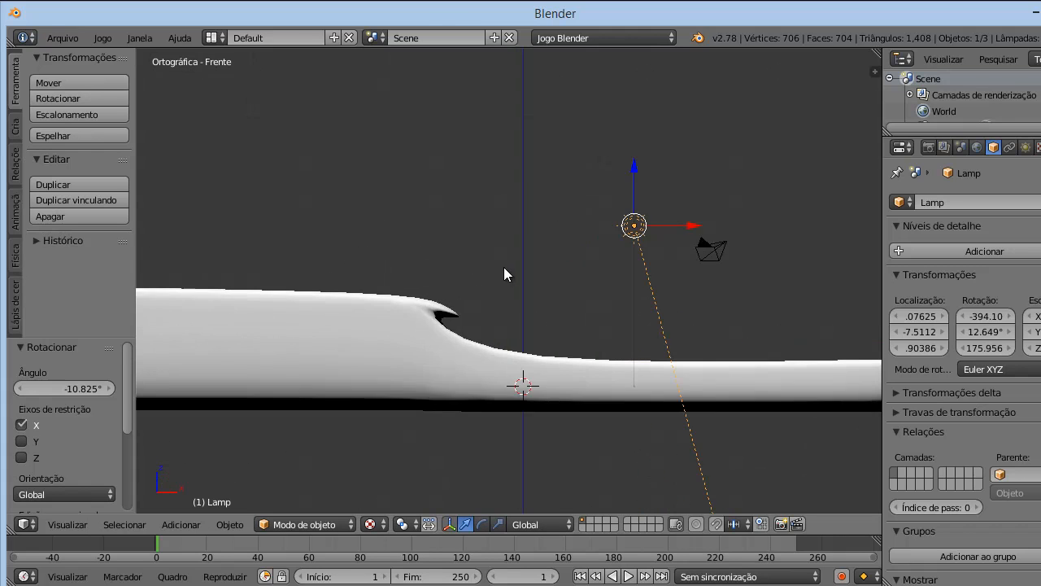
middle_click_drag(504, 271, 652, 278, "shift")
scroll(649, 225, "down", 2)
scroll(642, 240, "up", 1)
scroll(642, 242, "down", 2)
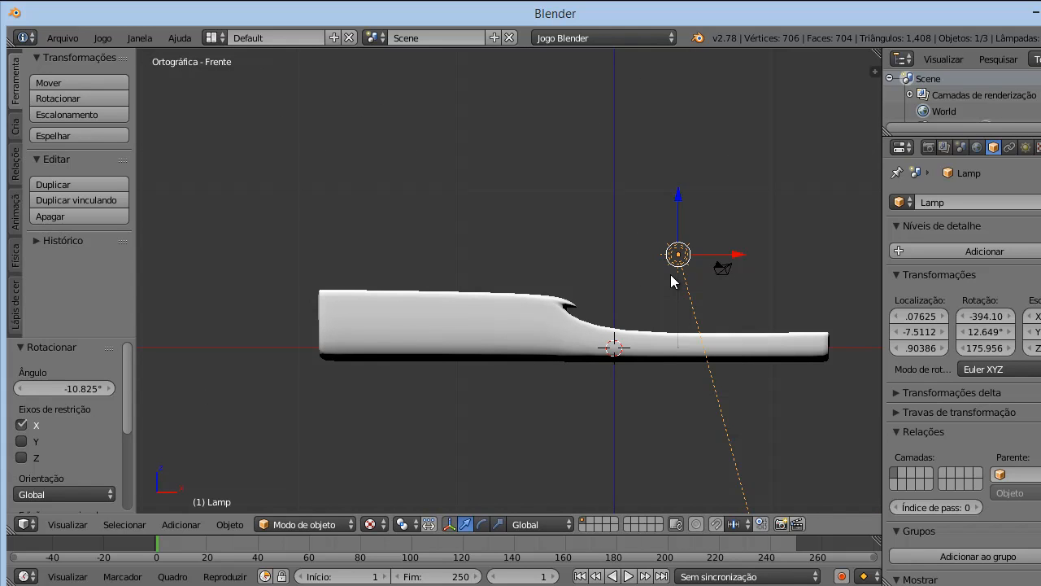
scroll(338, 259, "up", 1)
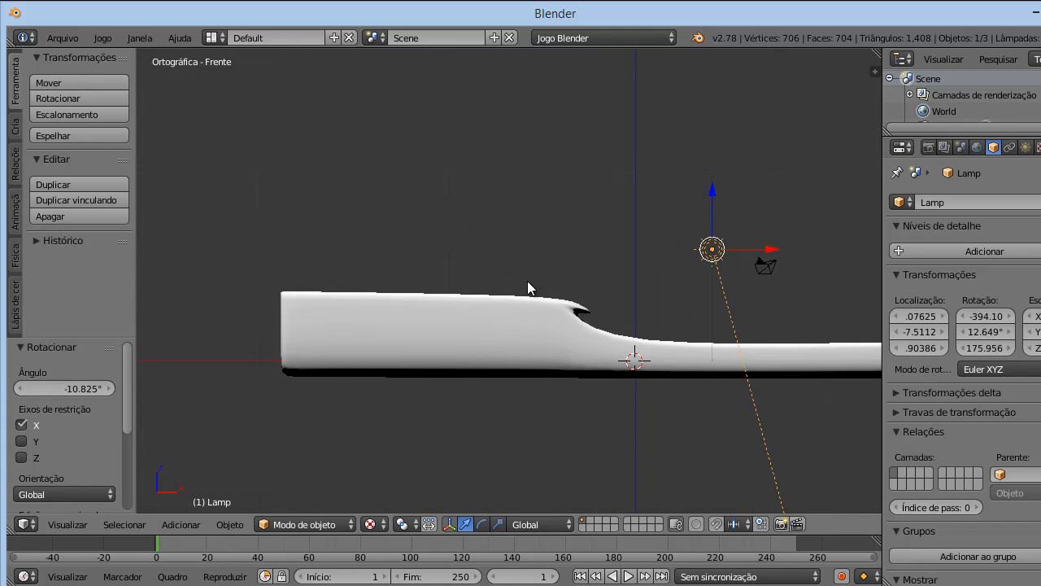
scroll(682, 353, "up", 2)
scroll(683, 349, "down", 2)
middle_click_drag(686, 349, 627, 338, "shift")
middle_click_drag(553, 310, 611, 313, "shift")
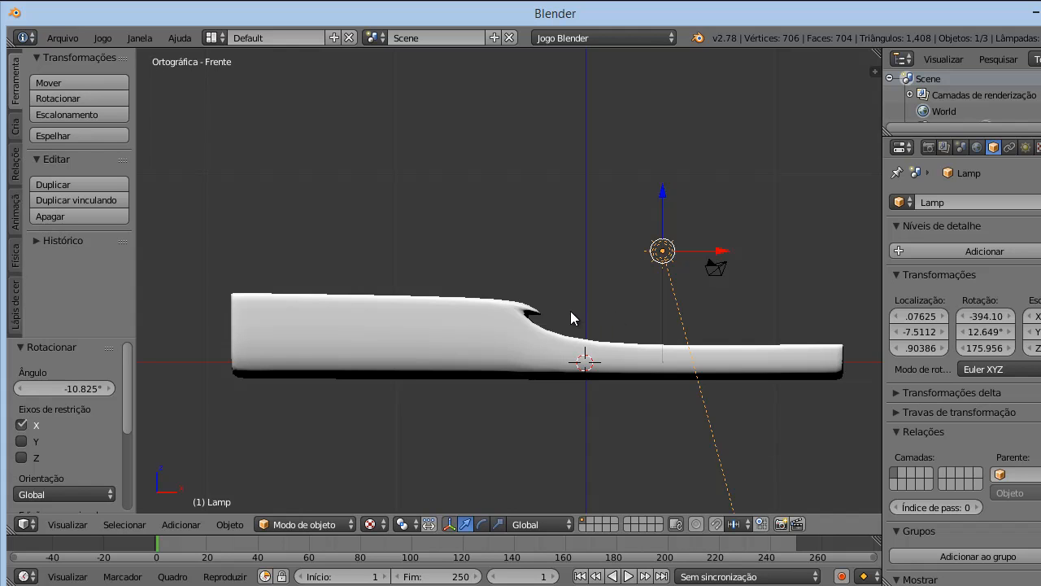
scroll(561, 301, "up", 3)
middle_click_drag(418, 267, 569, 275, "shift")
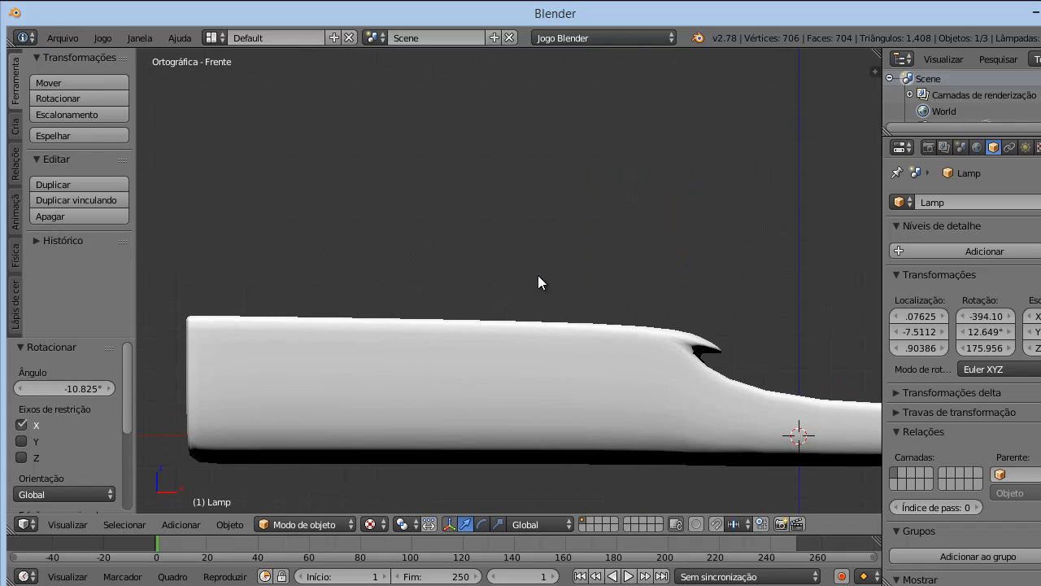
middle_click_drag(461, 278, 559, 275, "shift")
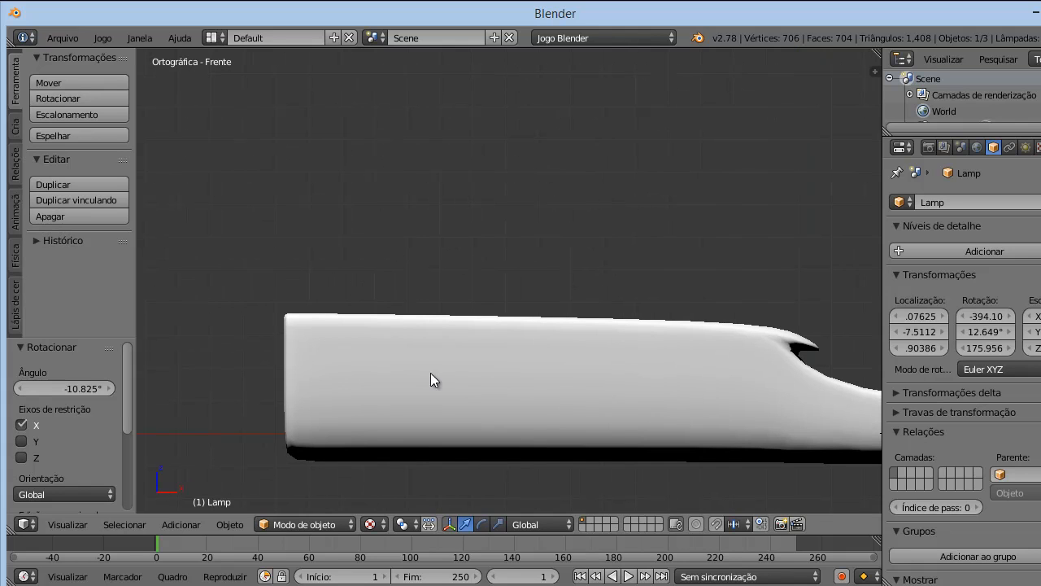
left_click(326, 525)
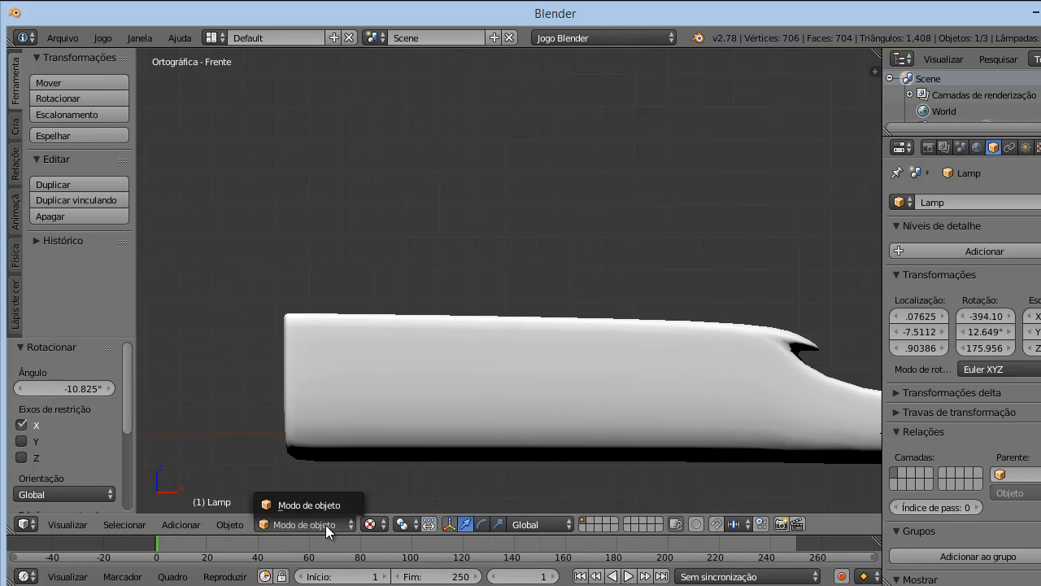
left_click(322, 504)
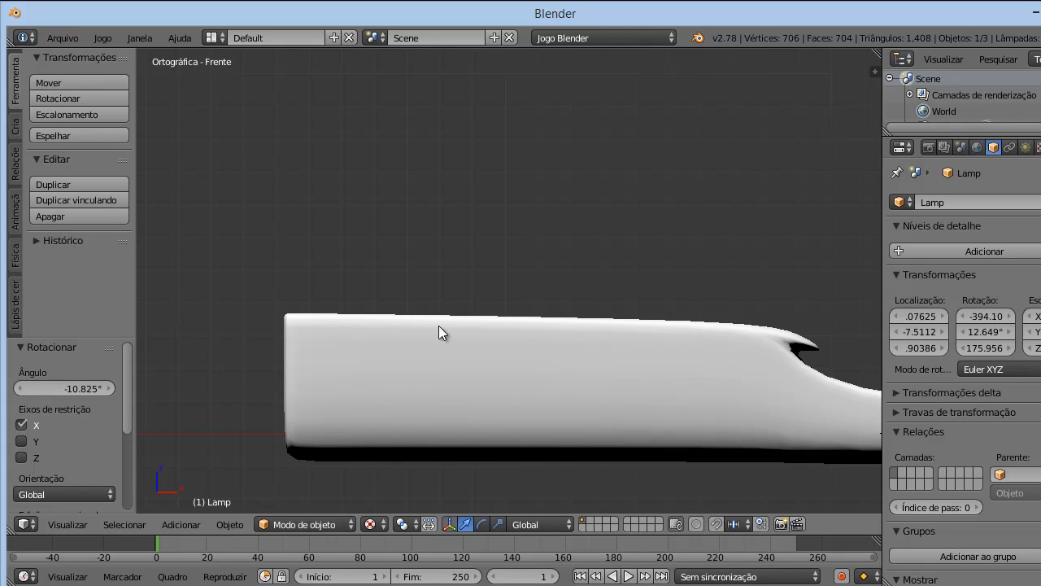
- Place the 3D cursor just above the raised section near the bar's negative X end
middle_click_drag(437, 367, 507, 340, "shift")
middle_click_drag(725, 301, 666, 307, "shift")
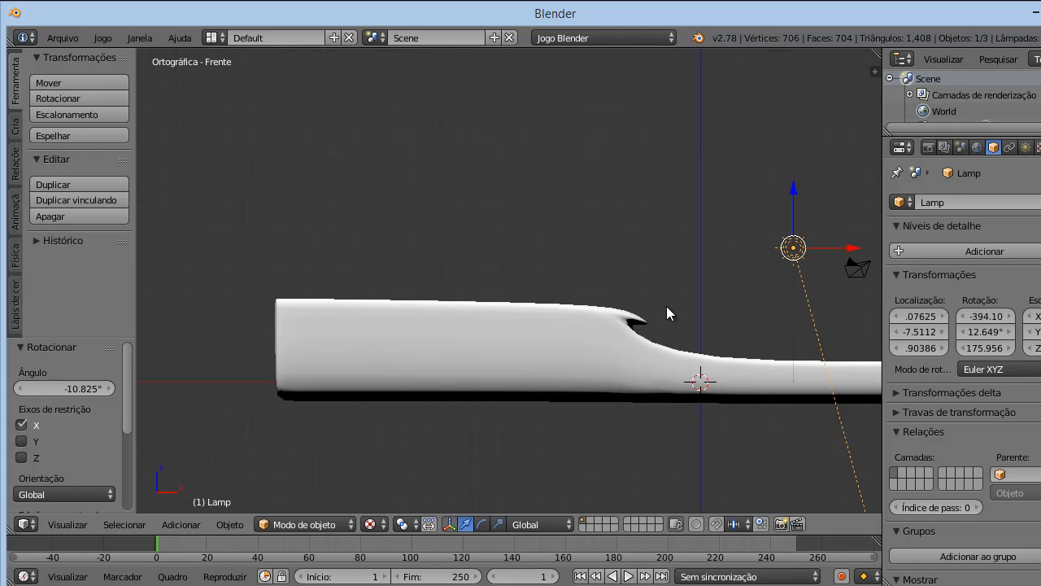
scroll(321, 236, "up", 2)
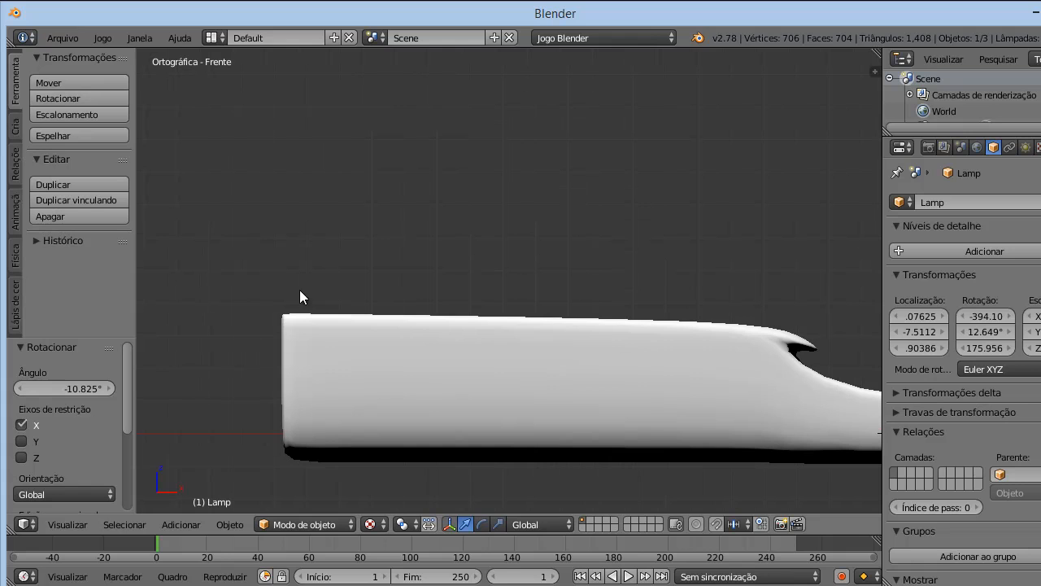
left_click(345, 293)
scroll(352, 306, "up", 1)
scroll(352, 300, "up", 1)
middle_click_drag(320, 293, 457, 265, "shift")
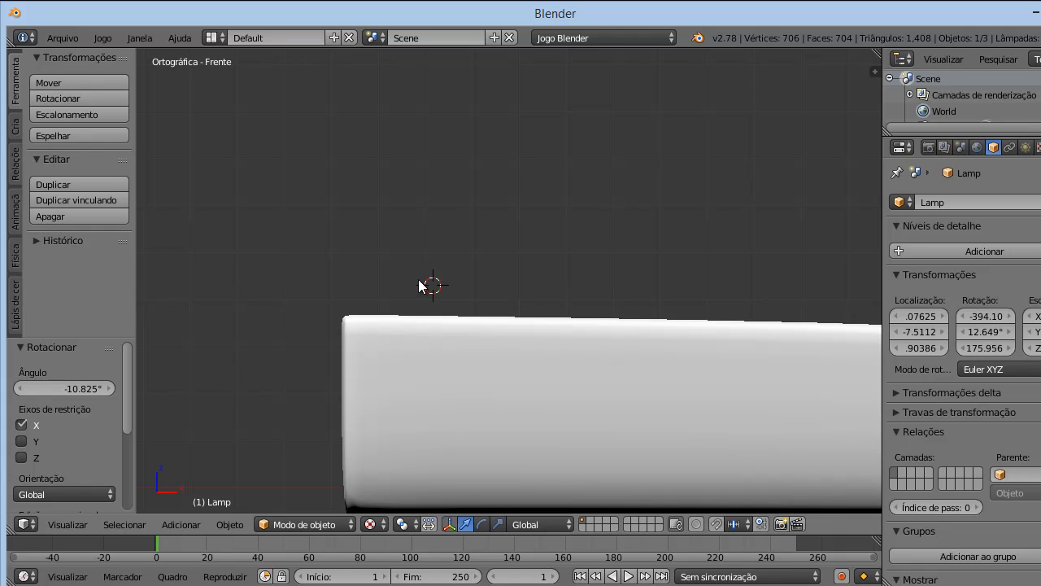
middle_click_drag(548, 352, 500, 348, "shift")
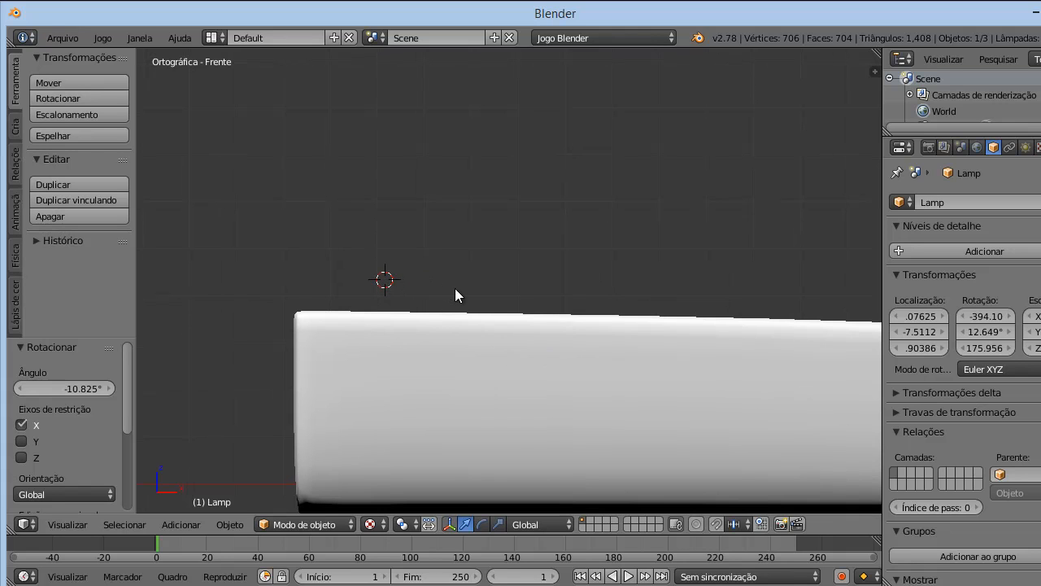
- Add a plane mesh at the 3D cursor above the raised section
key("shift+a")
mouse_move(455, 288)
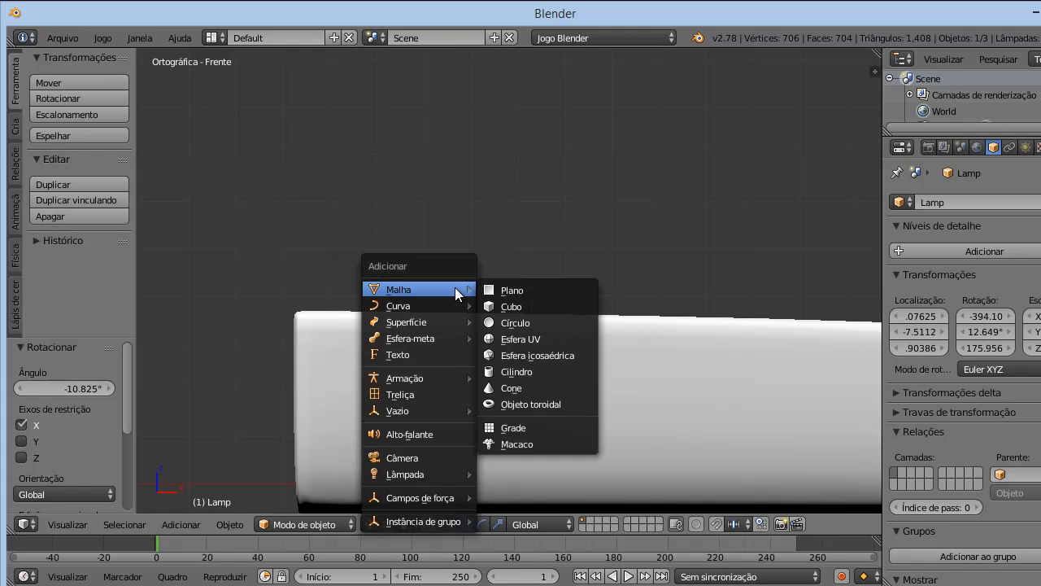
left_click(537, 290)
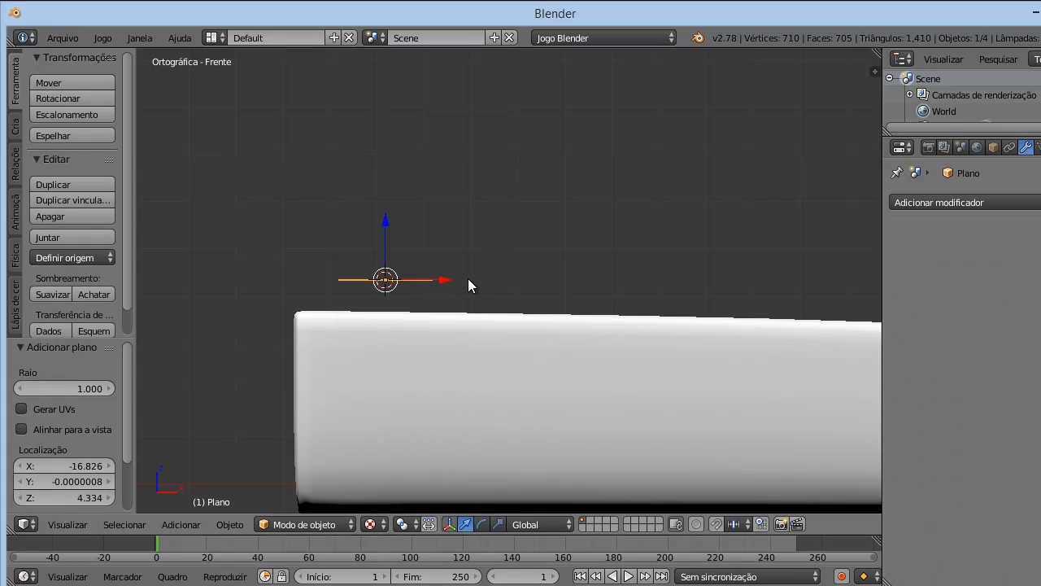
middle_click_drag(468, 279, 453, 366)
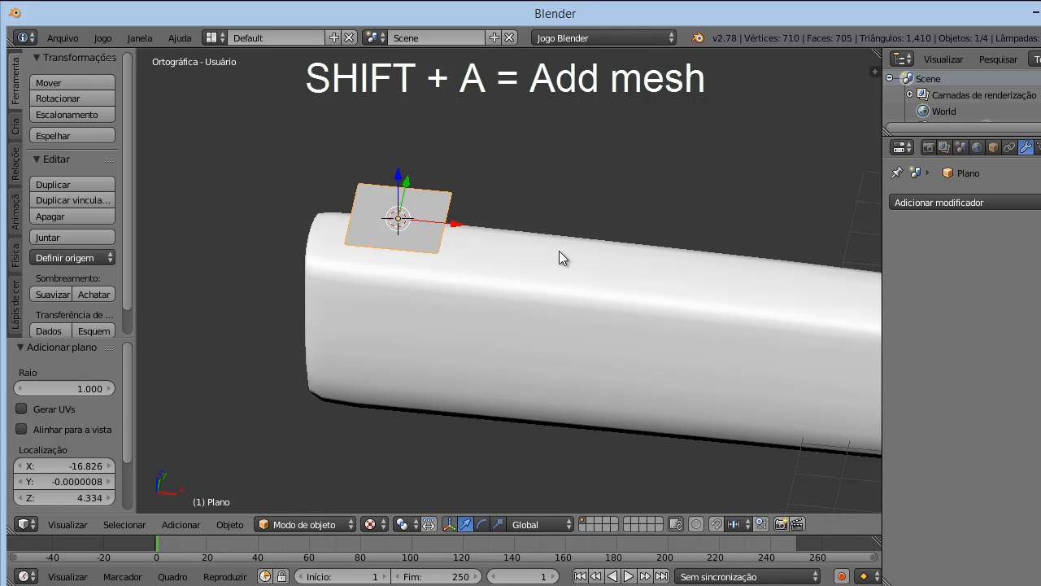
- Rotate the plane 90° around the global X axis so it stands upright
key("r")
key("x")
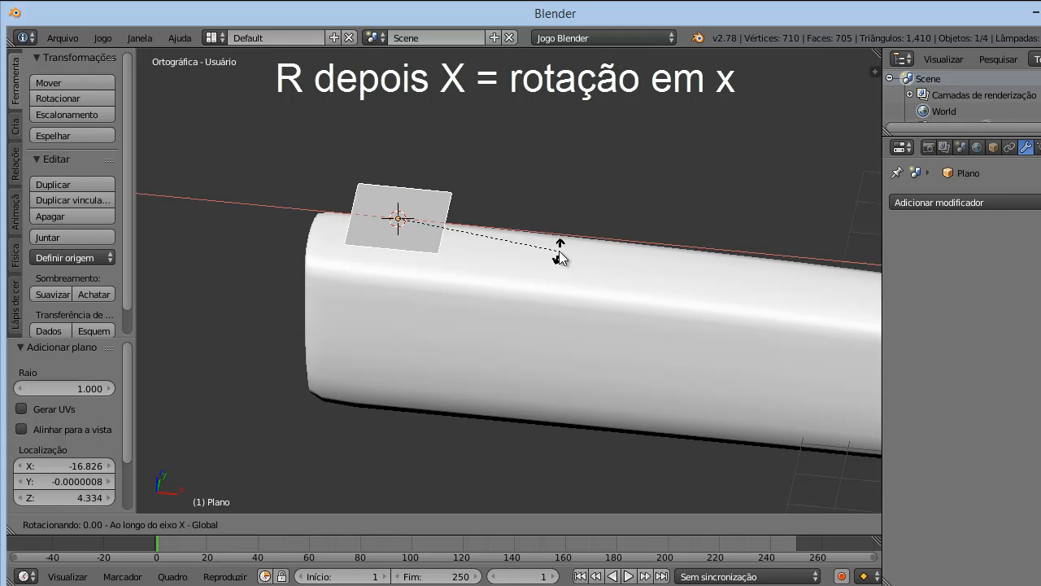
type("90")
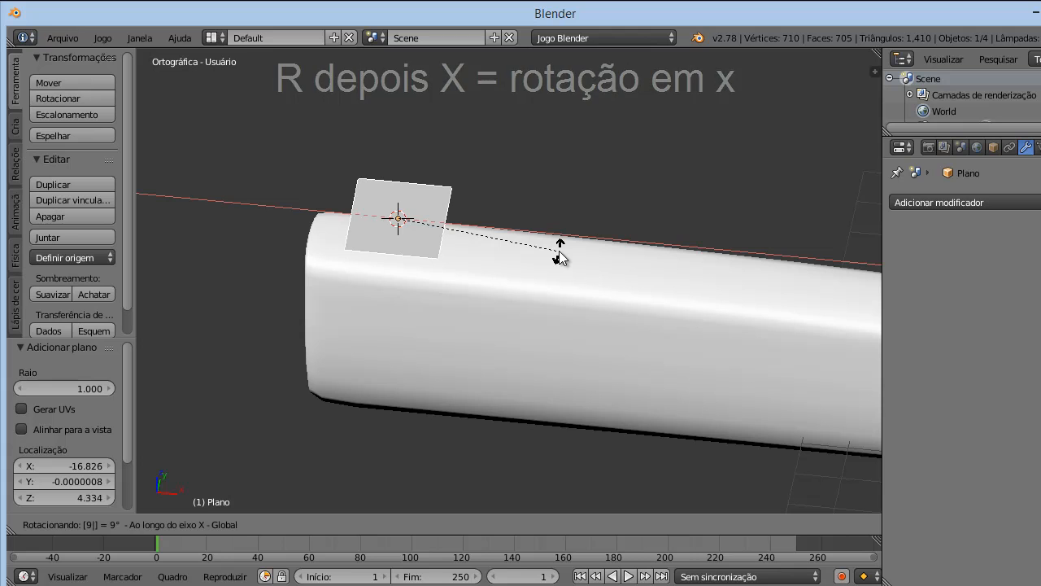
key("Return")
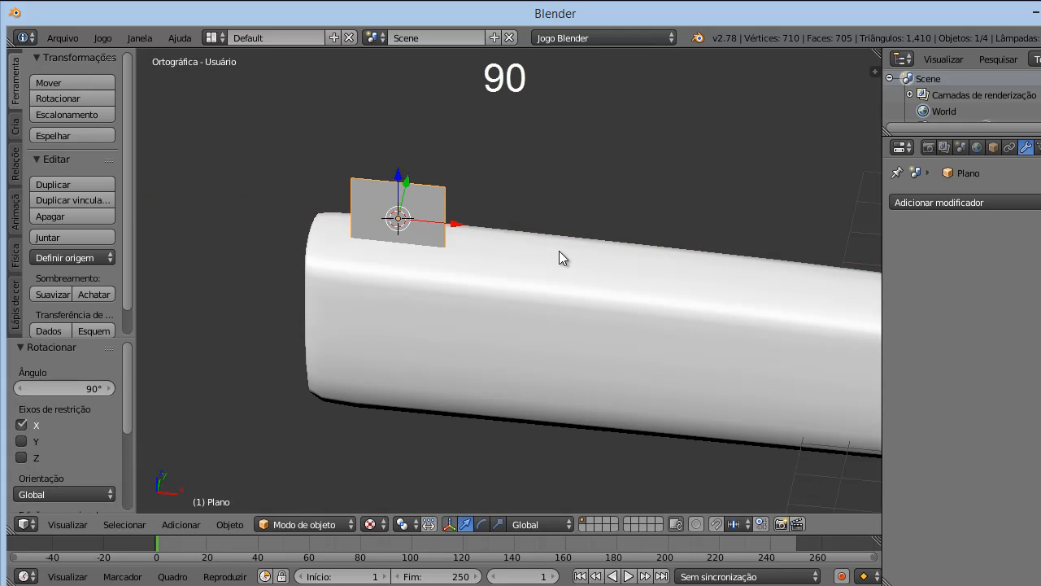
- Move the upright plane about -0.922 along the Y axis, towards the floor's front edge
scroll(635, 252, "down", 3)
middle_click_drag(634, 251, 551, 154)
scroll(513, 234, "up", 3)
middle_click_drag(514, 234, 488, 207)
left_click(527, 134)
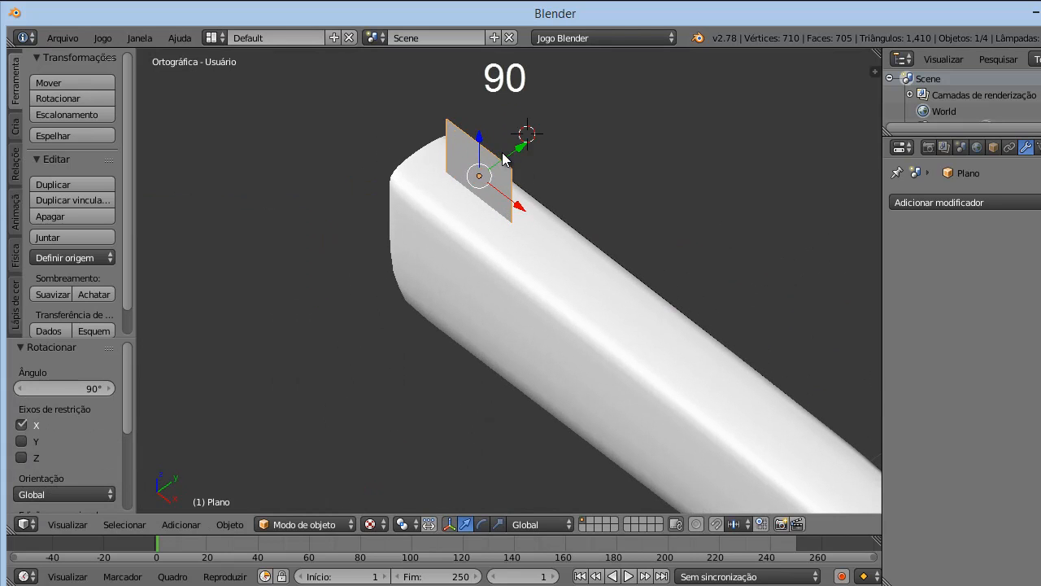
key("g")
key("y")
middle_click_drag(474, 230, 567, 228)
scroll(601, 185, "down", 3)
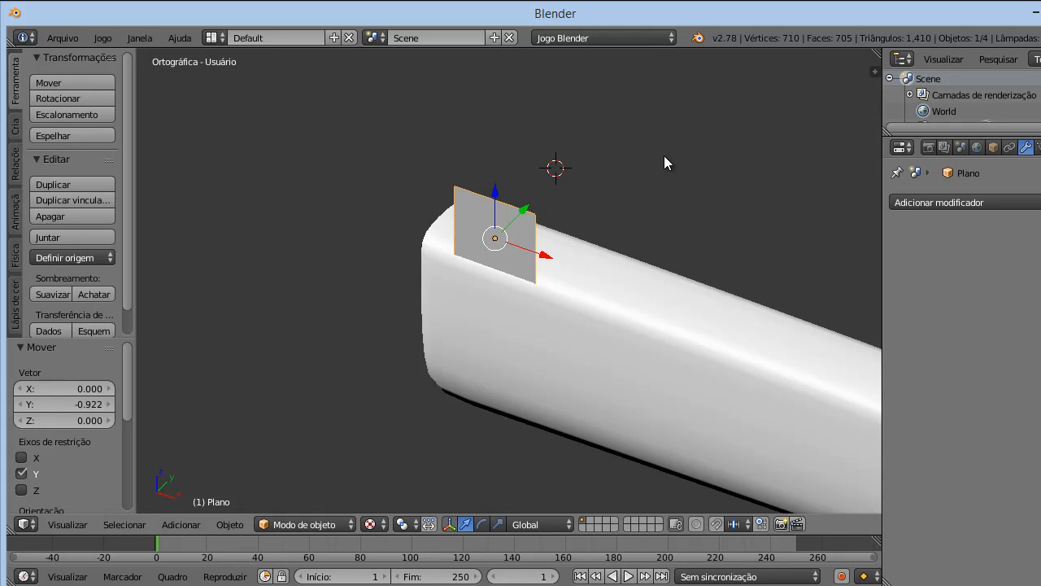
- Raise the plane about 0.675 along Z, then lower it about 0.250 in front view to sit just above the floor
scroll(542, 166, "up", 2)
middle_click_drag(515, 245, 499, 185)
scroll(544, 172, "down", 2)
scroll(532, 193, "up", 2)
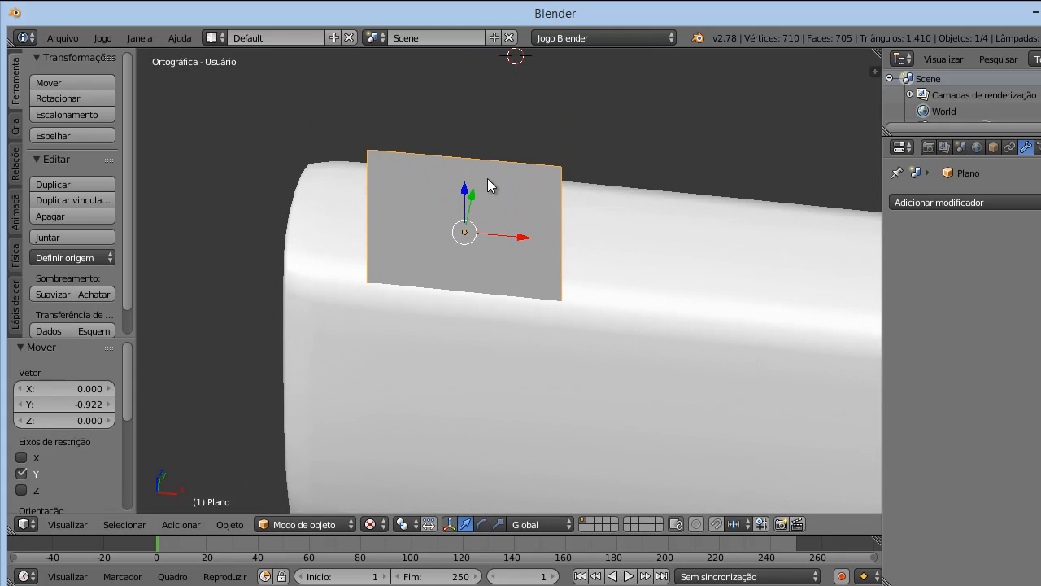
scroll(488, 185, "down", 1)
left_click_drag(471, 197, 478, 165)
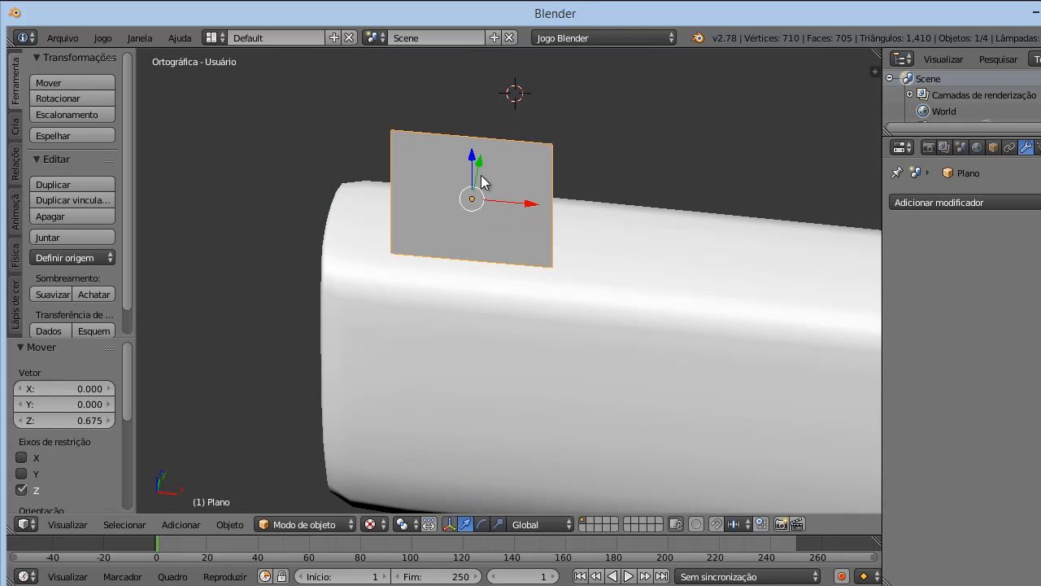
key("KP_1")
left_click_drag(459, 229, 460, 251)
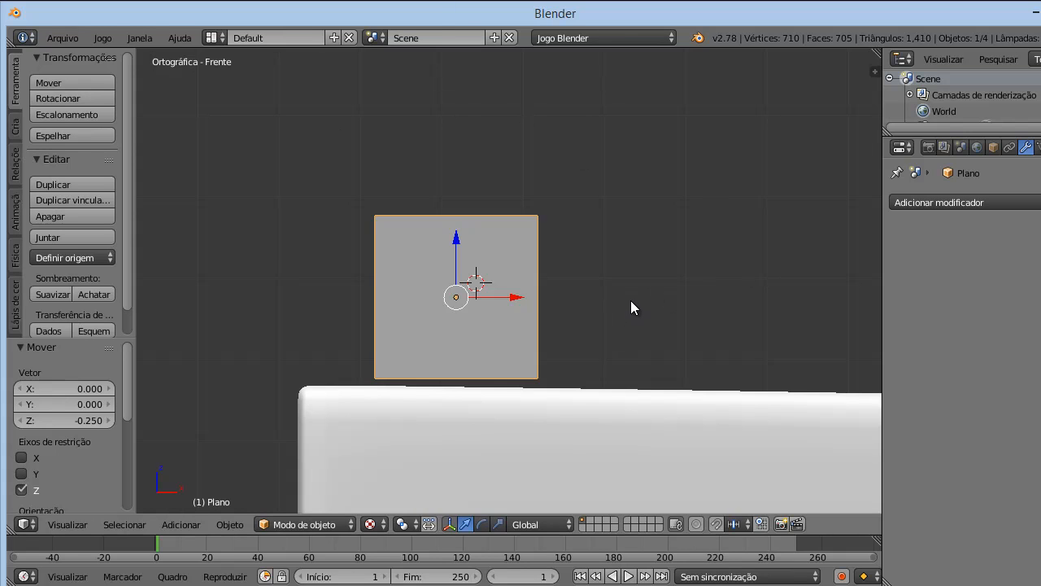
- Stretch the plane along Z by a factor of about 1.825 and raise it about 0.781 to stand just above the floor
key("s")
key("z")
left_click(741, 394)
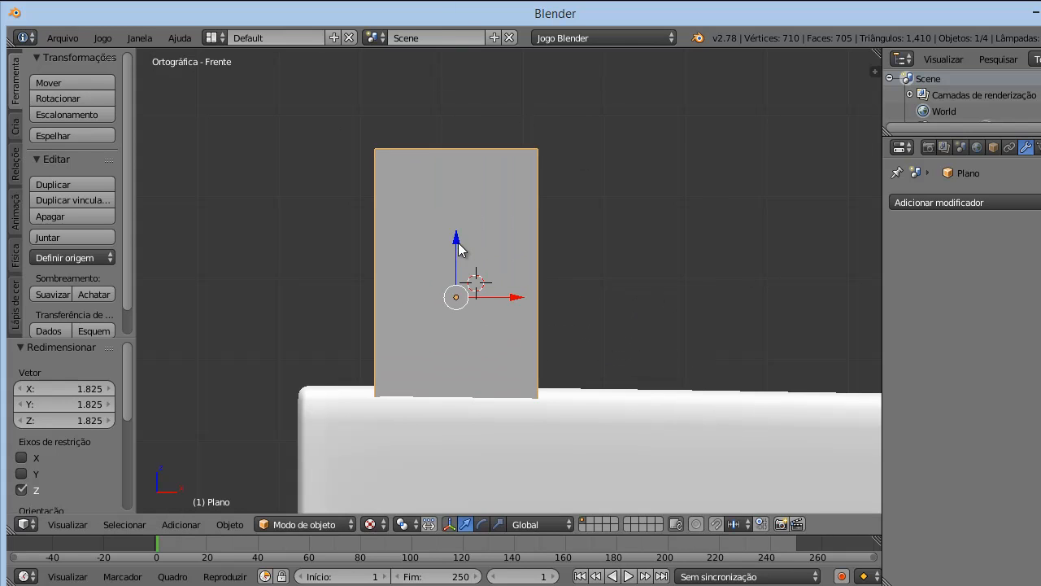
key("g")
key("z")
left_click_drag(488, 176, 475, 177)
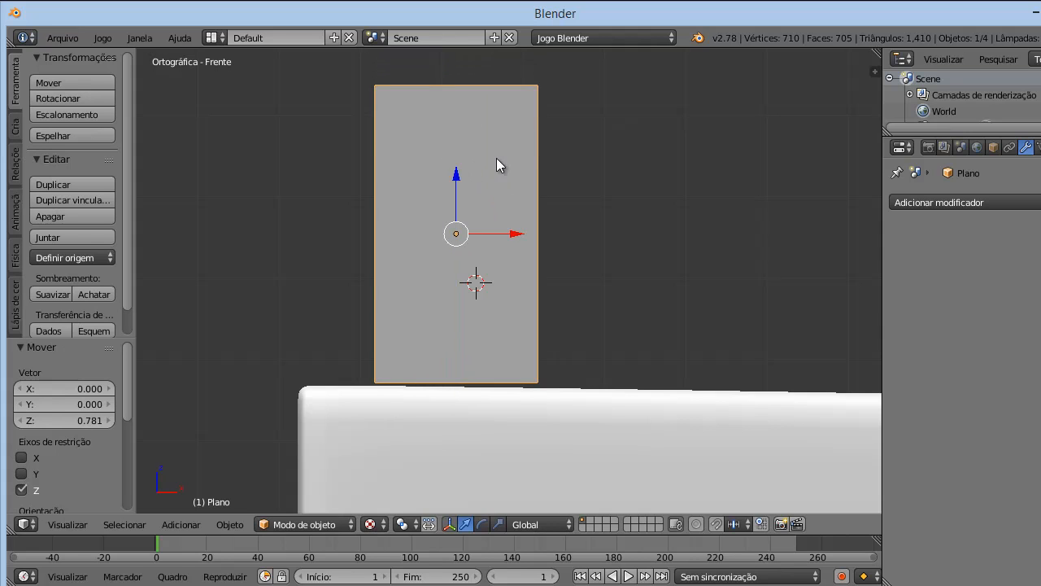
- Change the properties area into the UV/Image Editor with the upright plane still selected
scroll(590, 205, "down", 4)
middle_click_drag(572, 245, 478, 260, "shift")
scroll(476, 262, "up", 2)
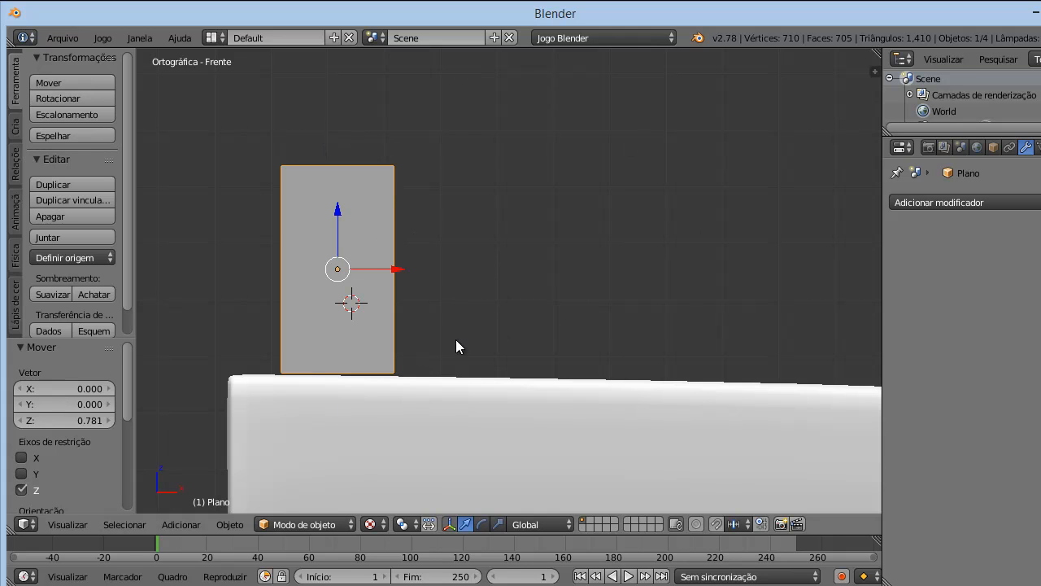
left_click(909, 146)
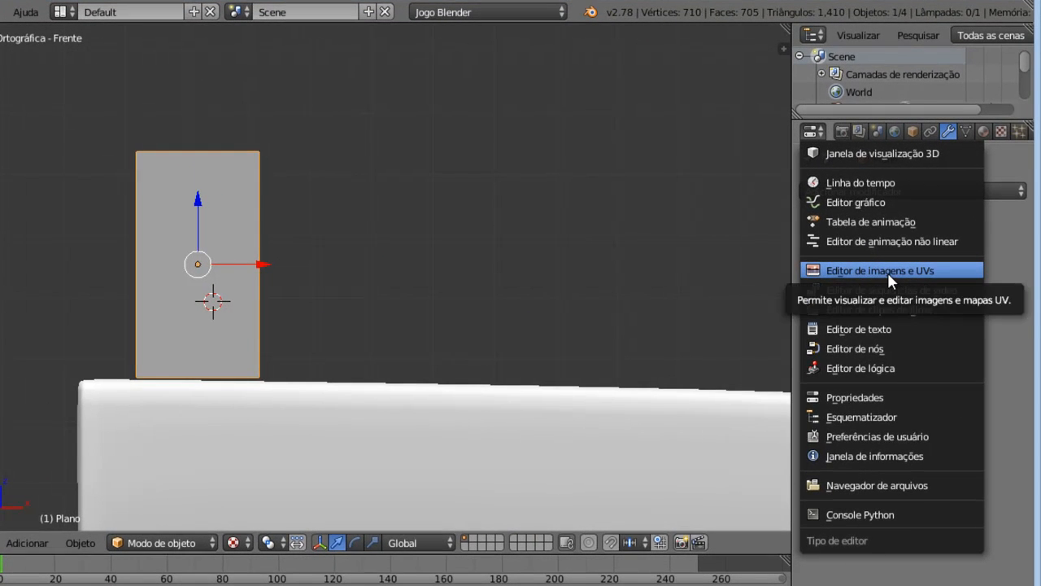
left_click(889, 277)
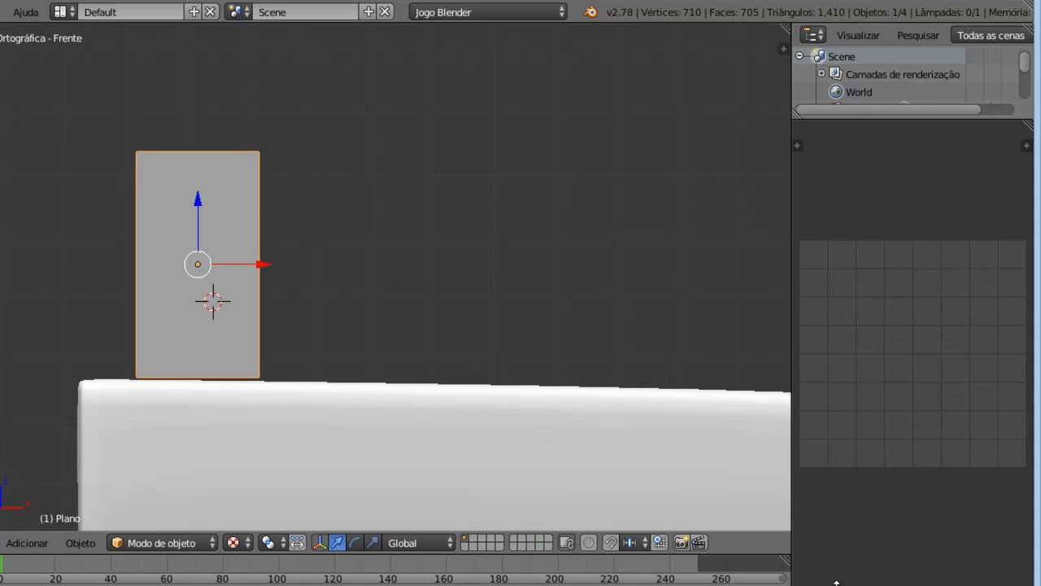
left_click(786, 341)
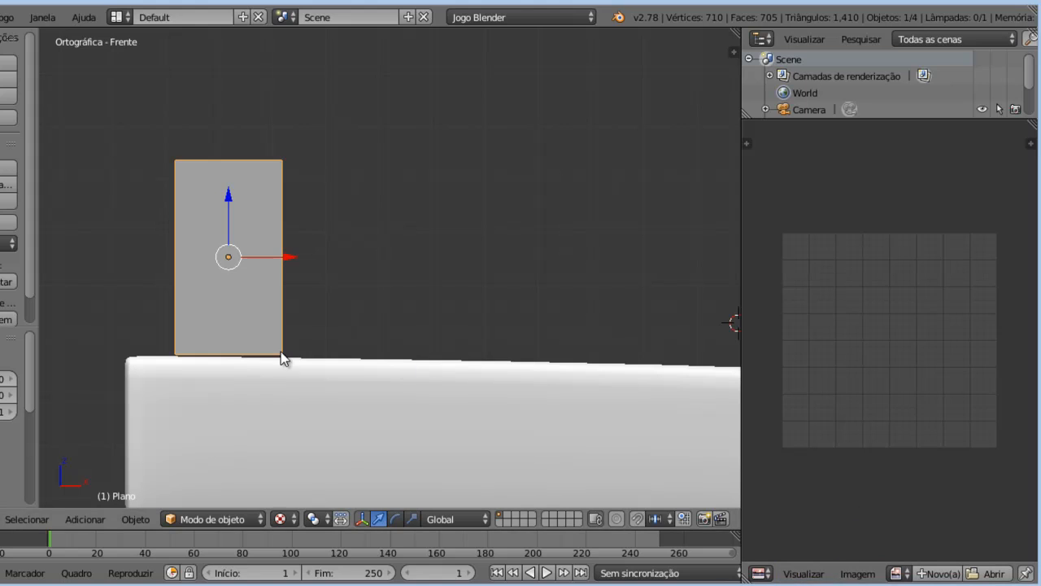
- Open the image game_natal_blender.png from the GameBlender folder on the Desktop in the UV/Image Editor
left_click(857, 576)
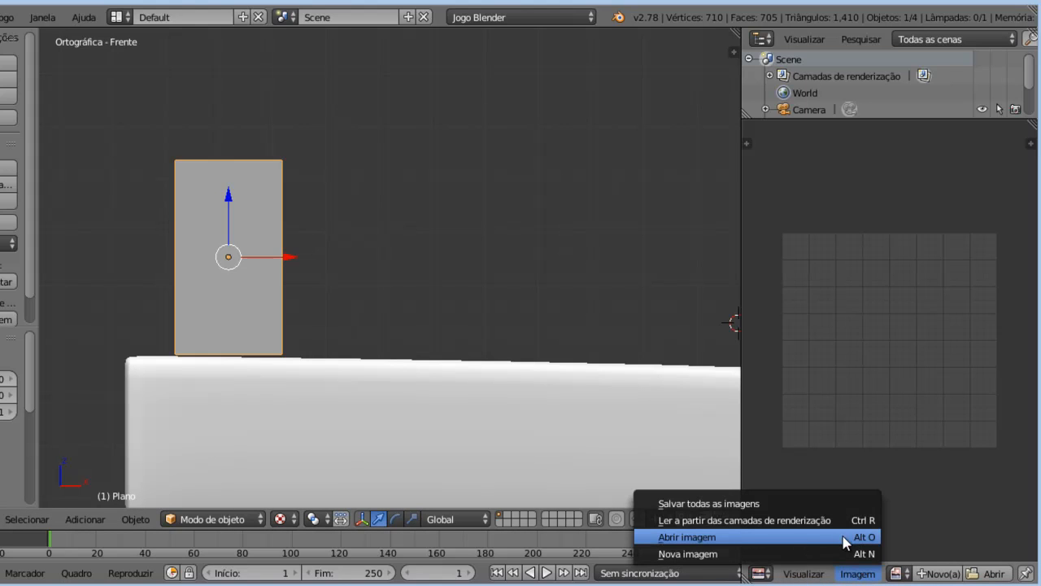
left_click(760, 538)
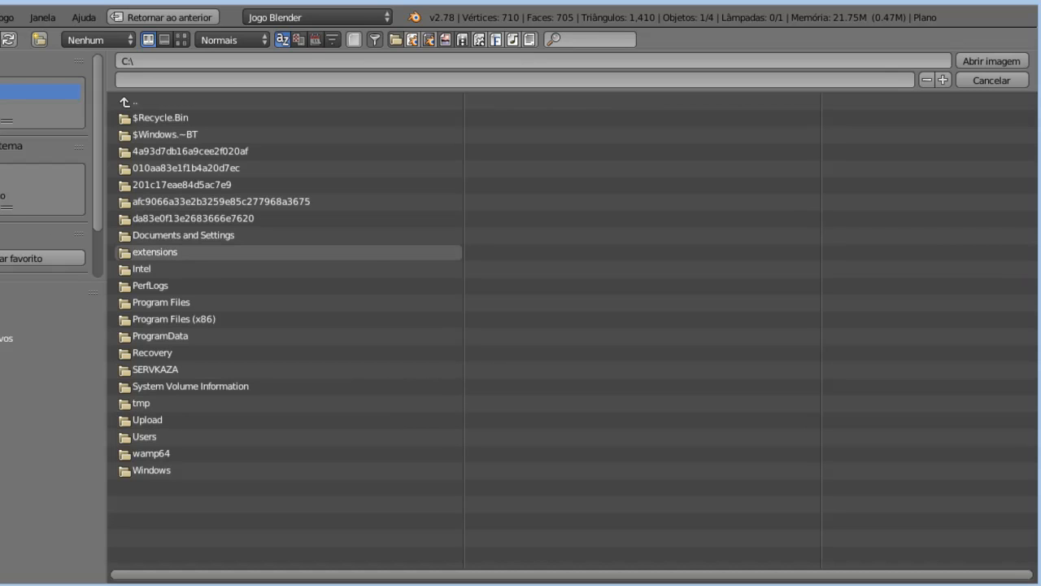
left_click(1, 179)
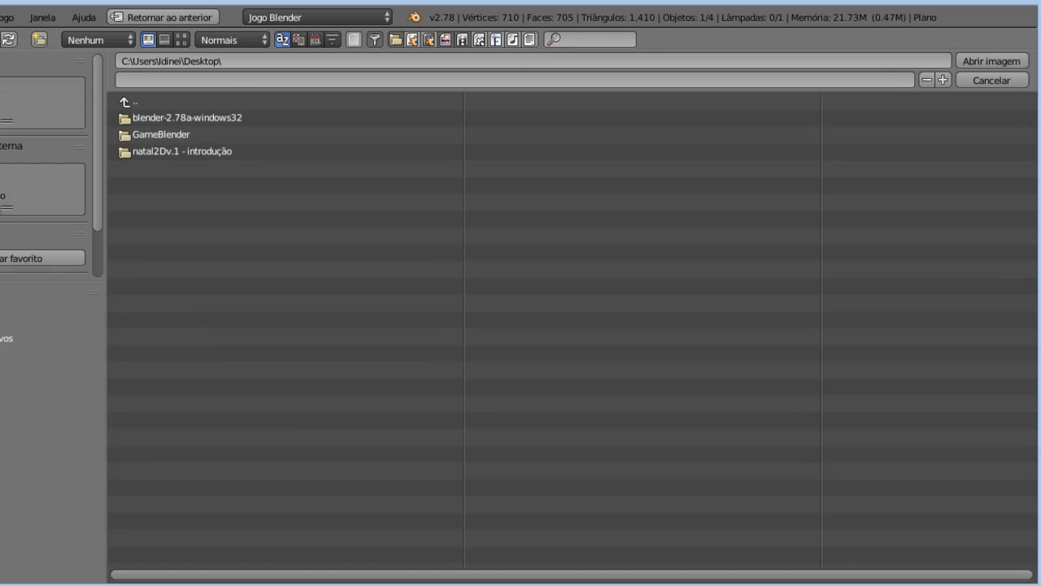
left_click(159, 136)
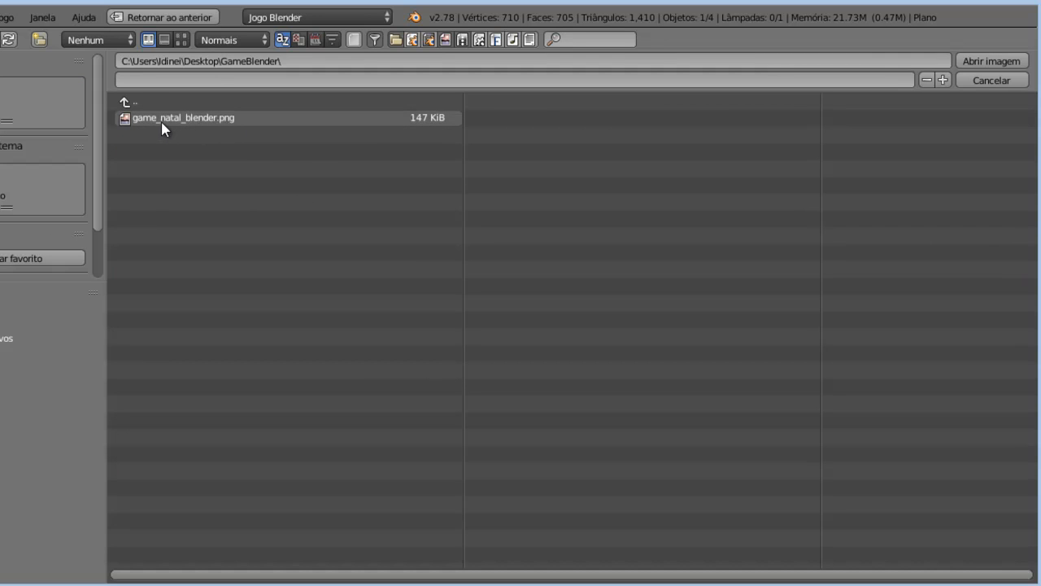
left_click(163, 121)
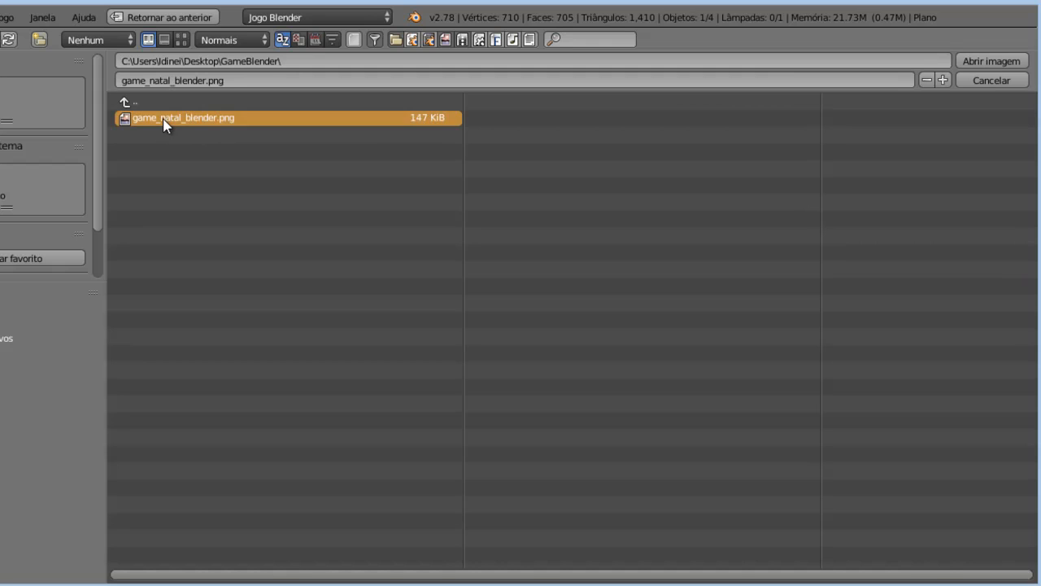
left_click(998, 61)
scroll(899, 407, "down", 4)
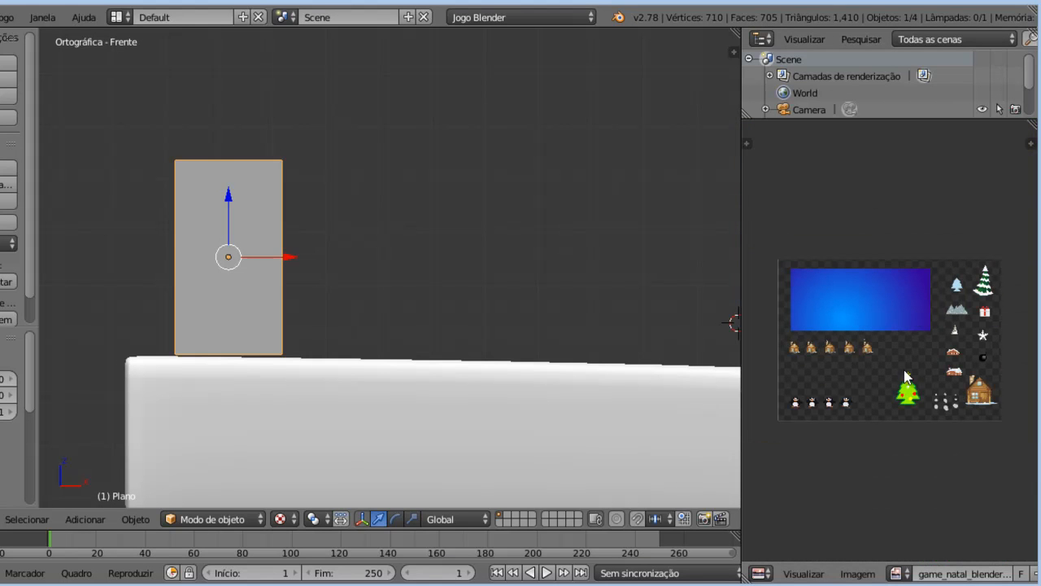
- Unwrap the upright plane's face in Edit Mode to map it onto the Christmas sprite sheet
scroll(831, 424, "up", 2)
scroll(831, 424, "down", 2)
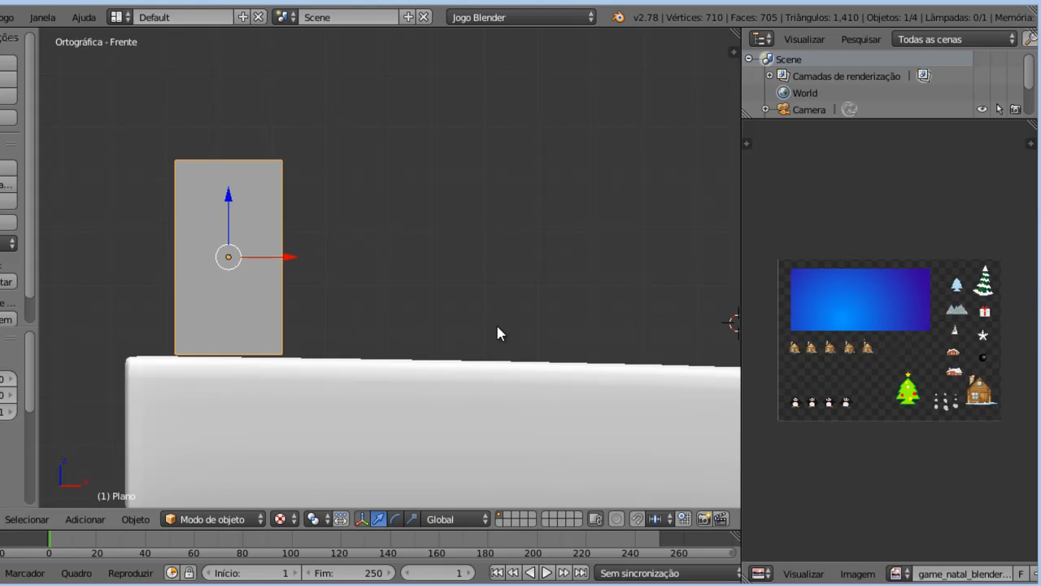
scroll(977, 303, "up", 2)
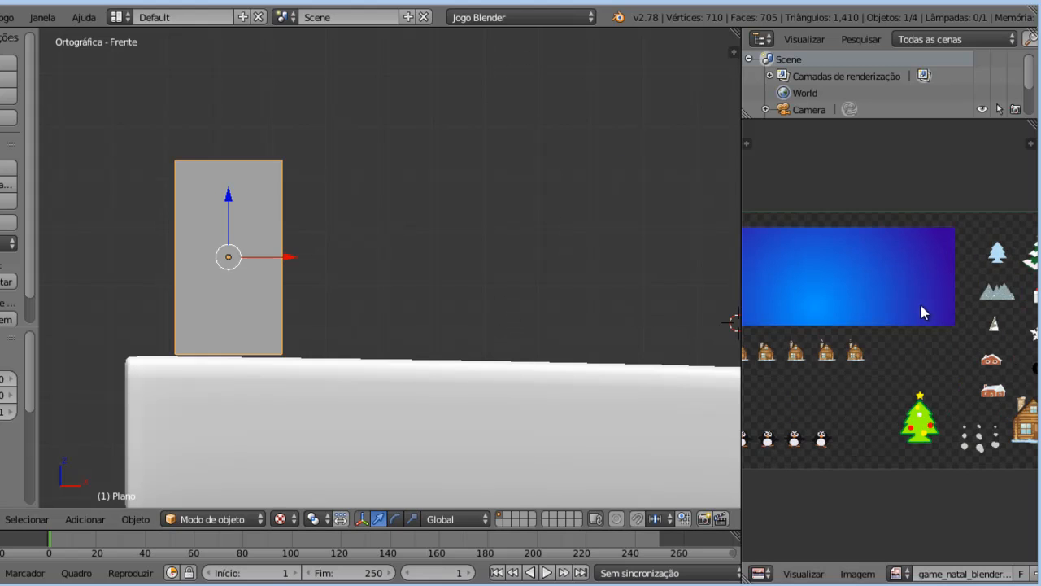
scroll(977, 303, "down", 2)
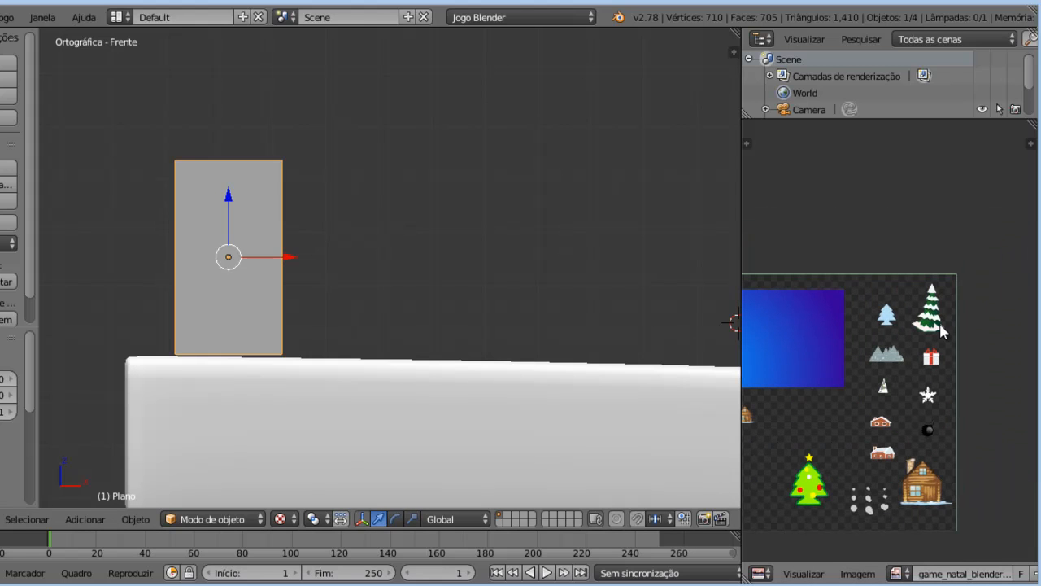
scroll(924, 334, "up", 4)
scroll(924, 333, "down", 2)
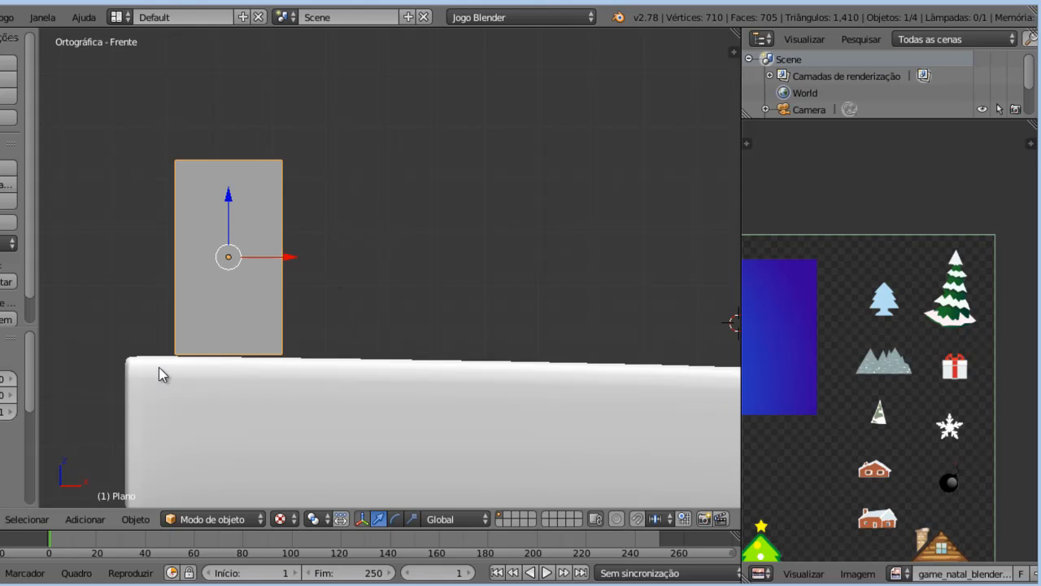
key("Tab")
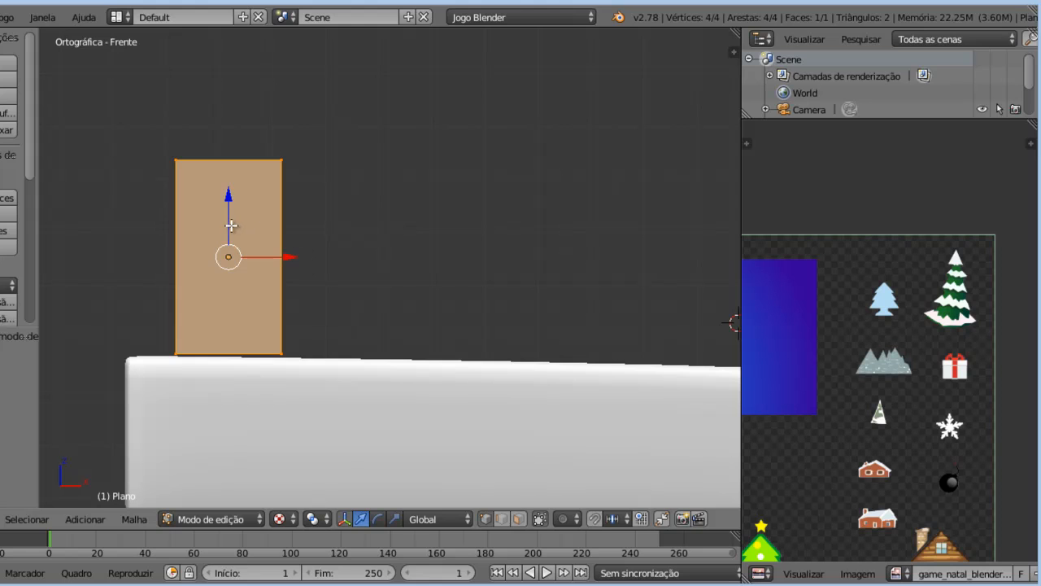
key("u")
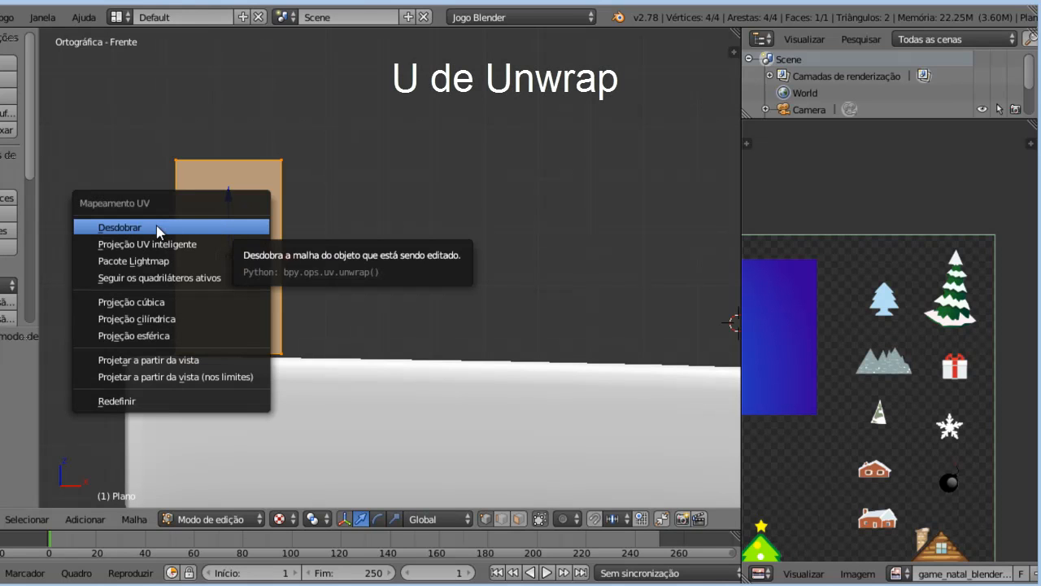
key("u")
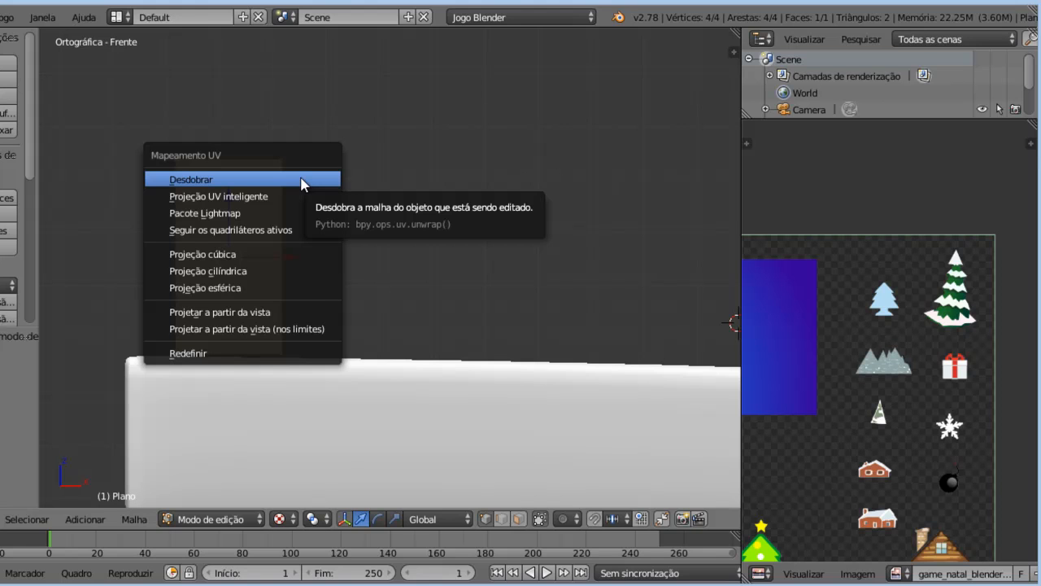
left_click(300, 180)
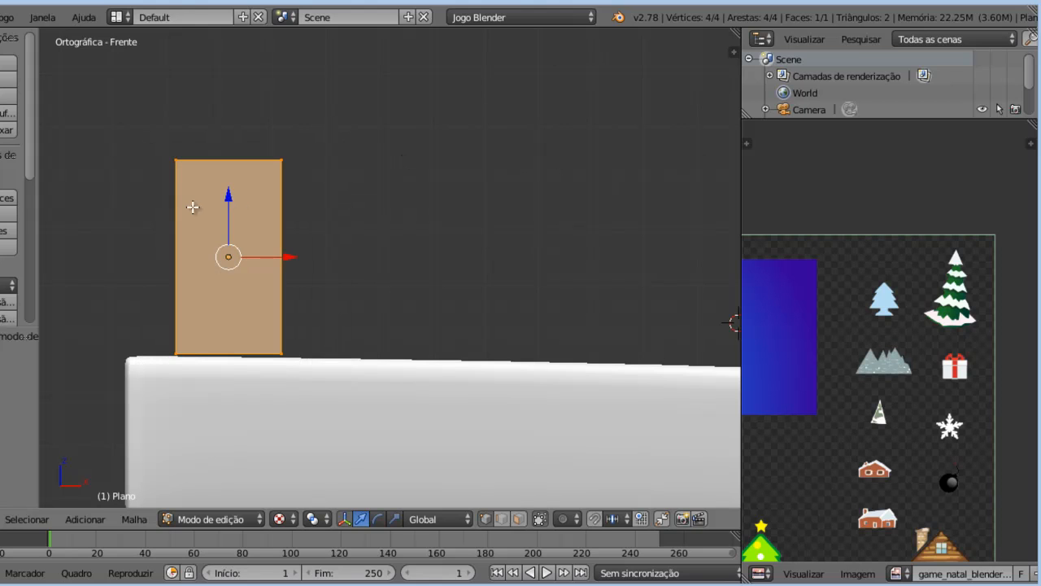
key("u")
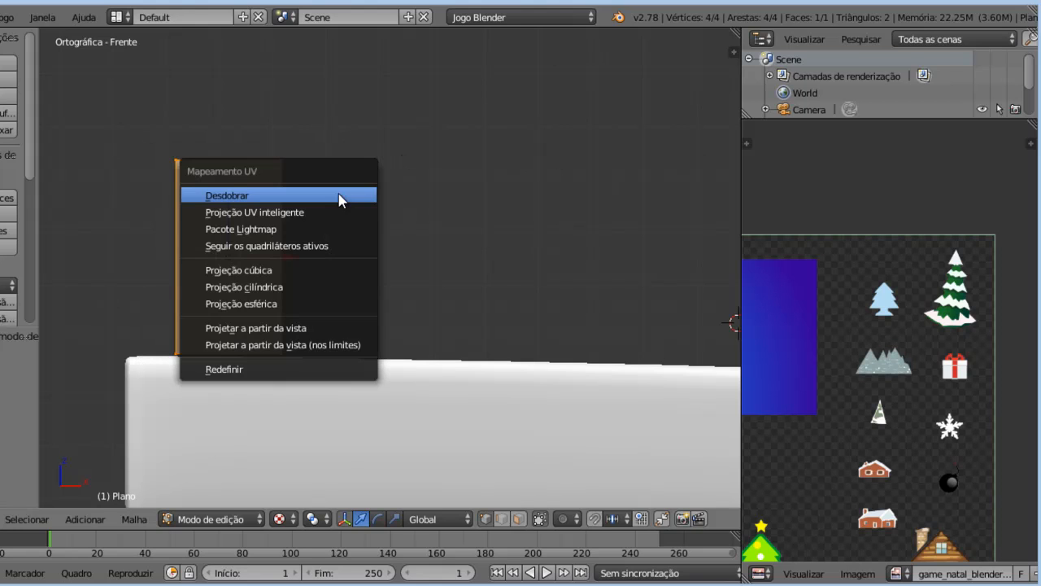
left_click(268, 202)
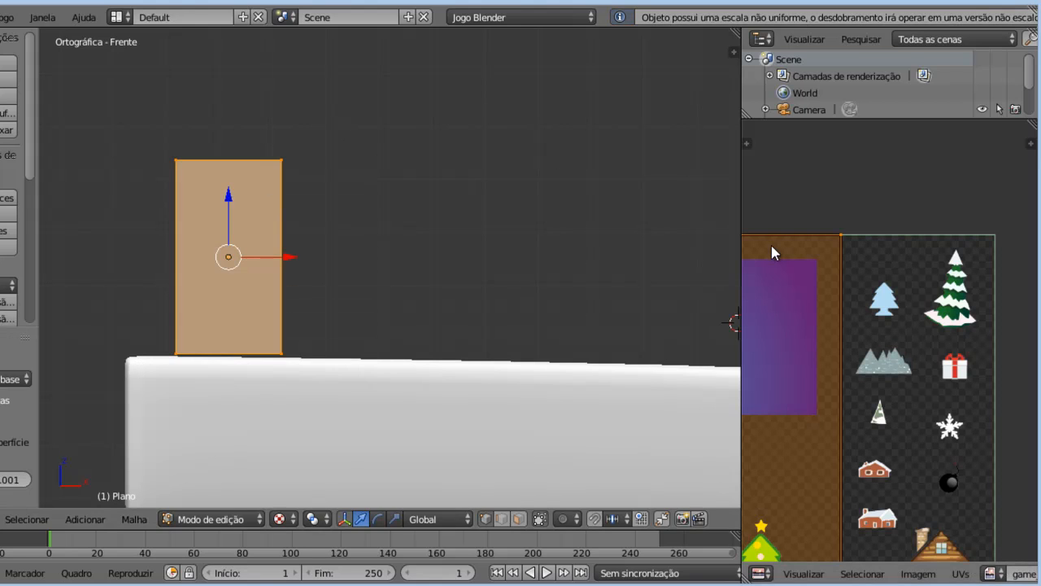
- Scale down the plane's UV square uniformly and move it over the two pine trees in the sprite sheet's upper right corner
scroll(879, 333, "down", 5)
middle_click_drag(878, 333, 936, 291)
scroll(939, 294, "up", 2)
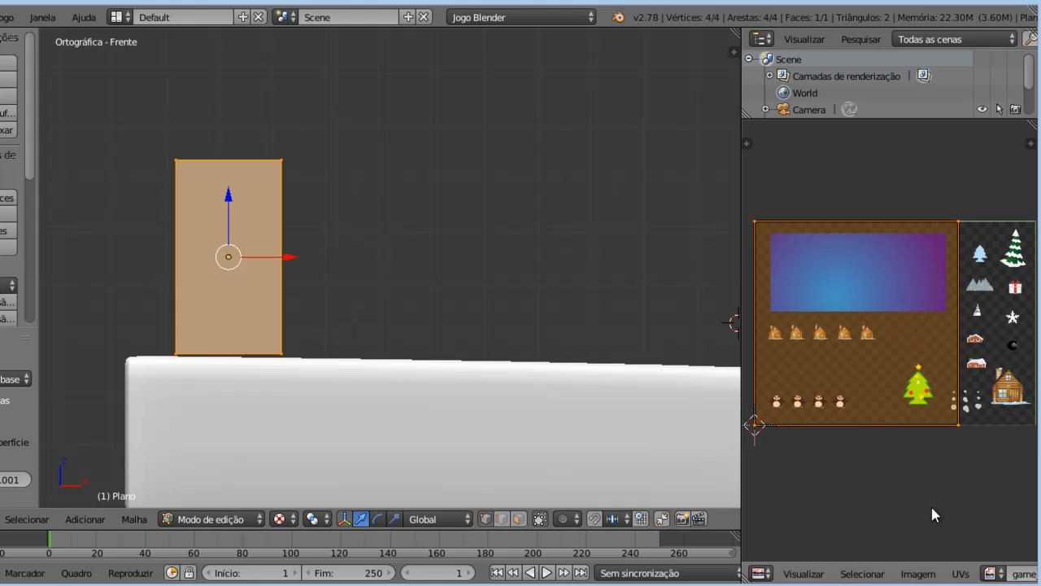
left_click(762, 572)
key("s")
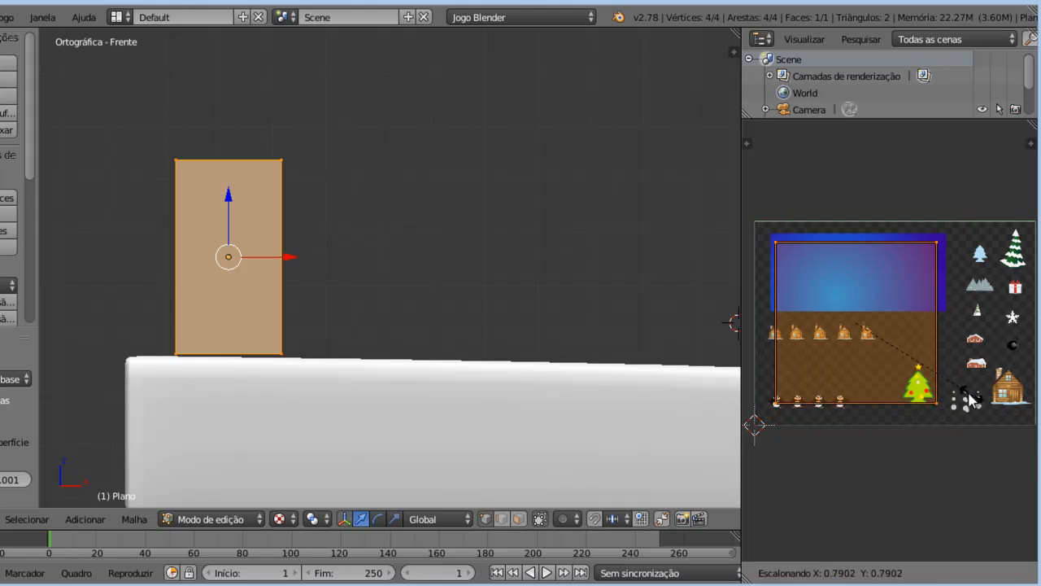
left_click(897, 362)
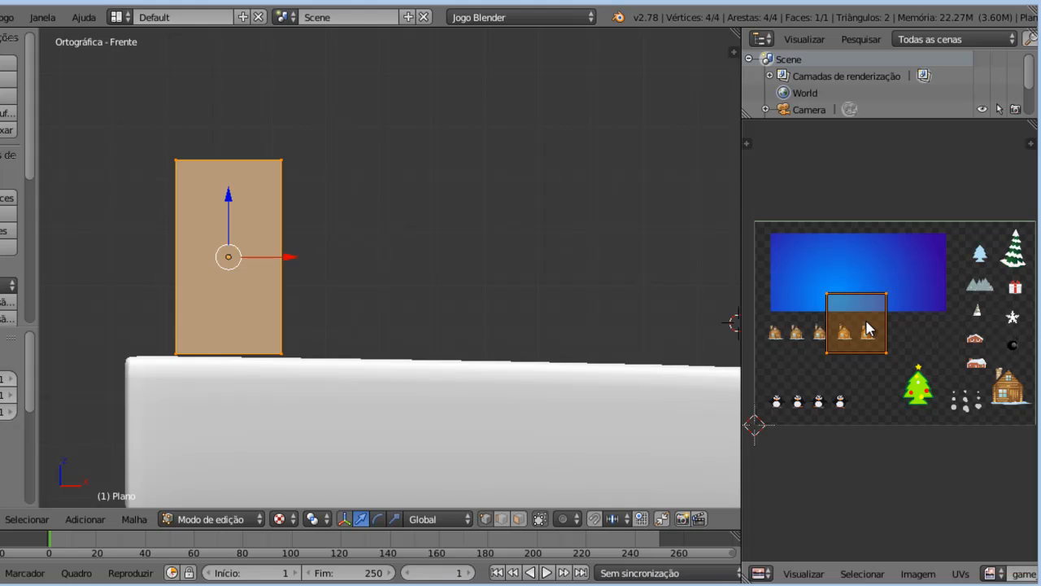
key("g")
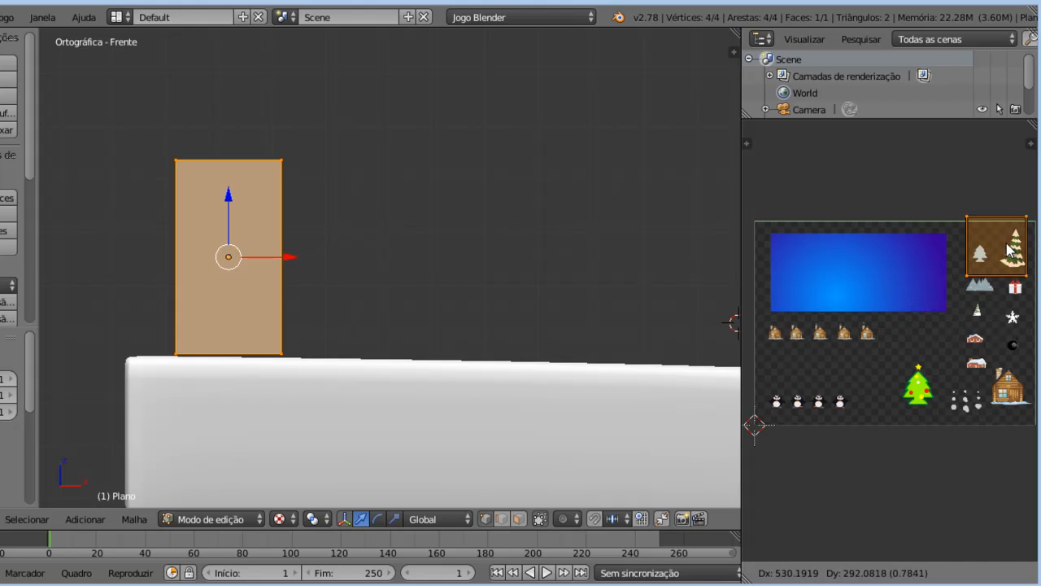
left_click(1008, 247)
- Raise the UV square's lower edge along Y until it sits just beneath the base of the snowy pine
scroll(1006, 248, "up", 4)
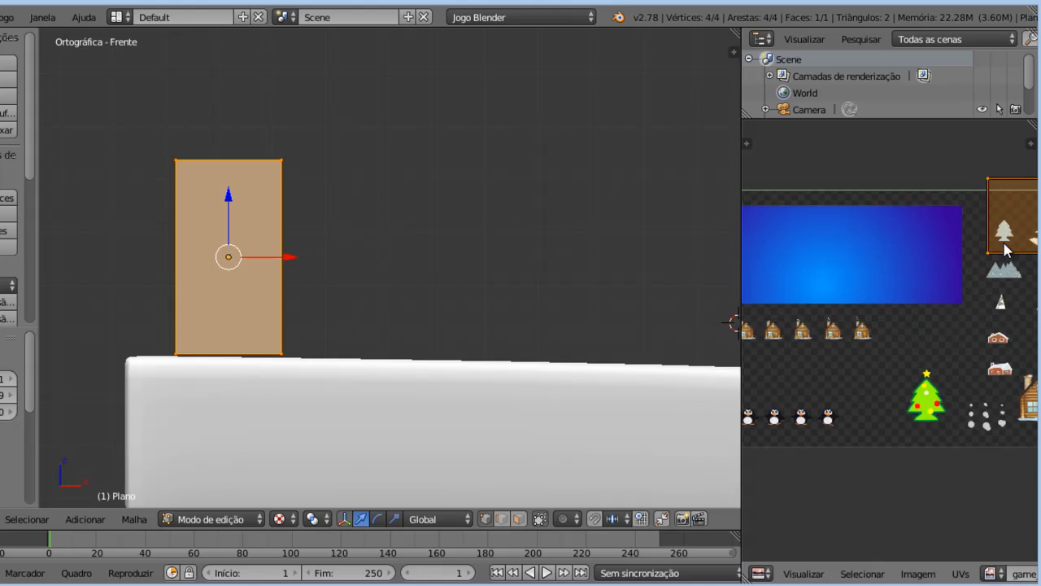
middle_click_drag(1004, 249, 788, 362)
middle_click_drag(971, 231, 875, 325)
scroll(944, 305, "up", 3)
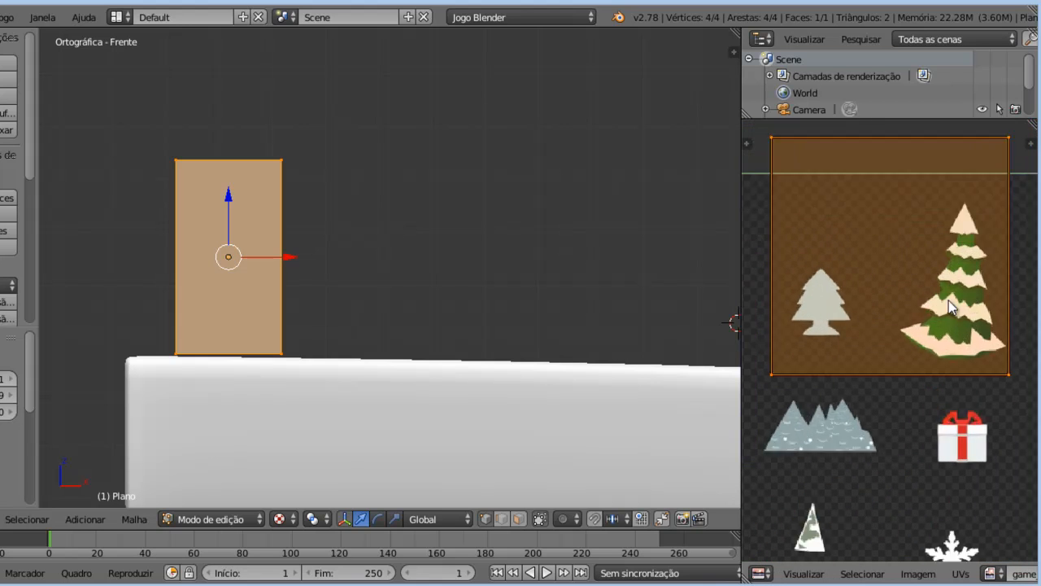
scroll(944, 313, "down", 1)
middle_click_drag(972, 313, 911, 331)
scroll(980, 296, "down", 2)
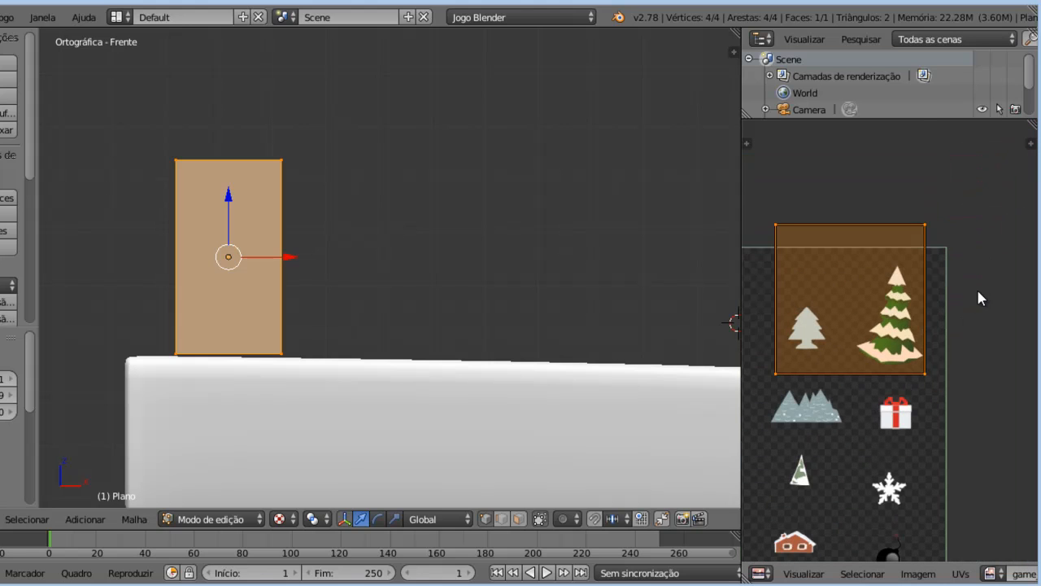
key("a")
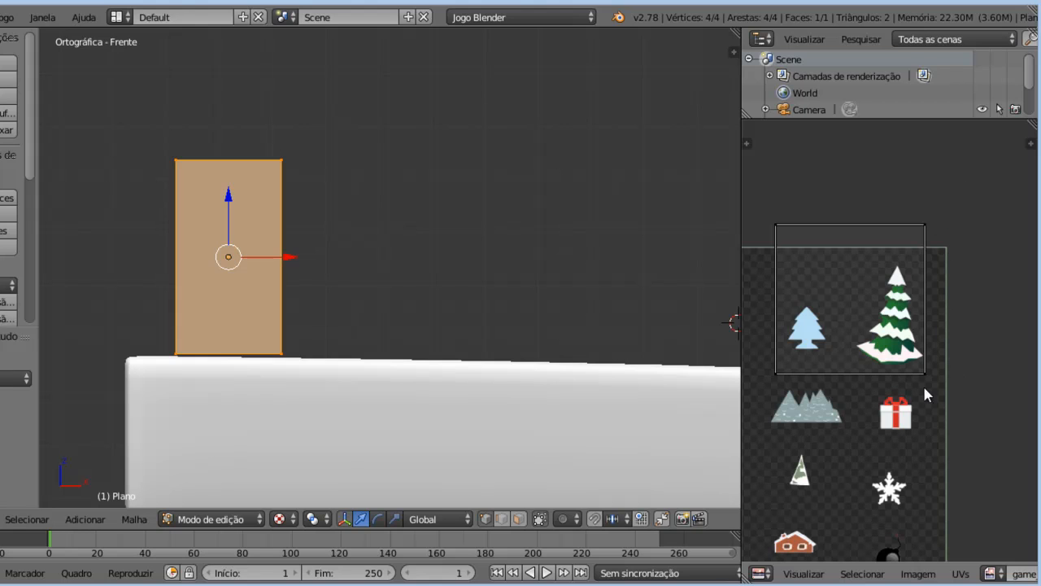
key("b")
left_click_drag(969, 389, 751, 362)
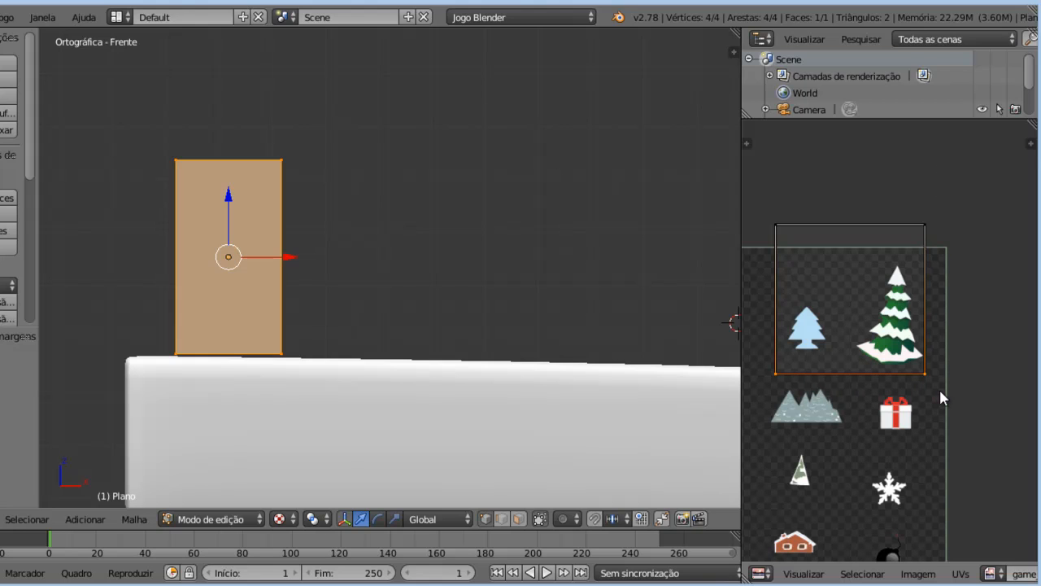
key("g")
key("y")
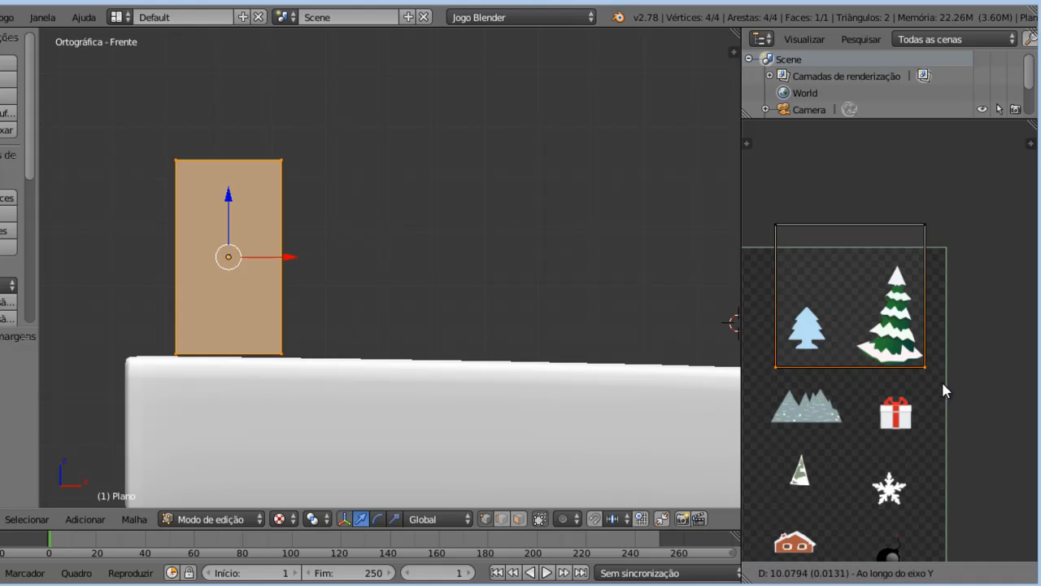
left_click(941, 378)
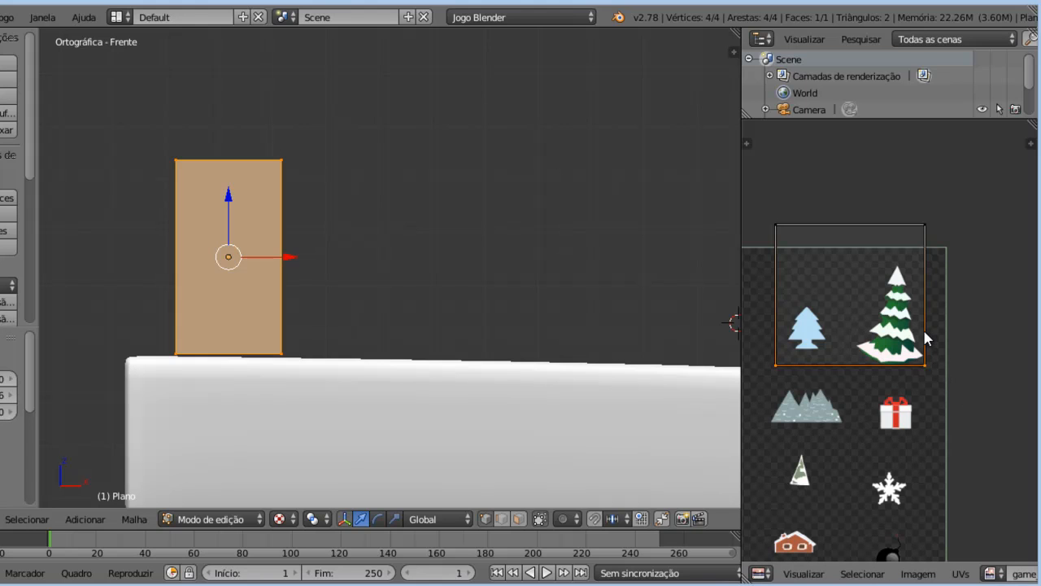
- Lower the UV square's upper edge along Y until it sits just above the tip of the snowy pine
key("a")
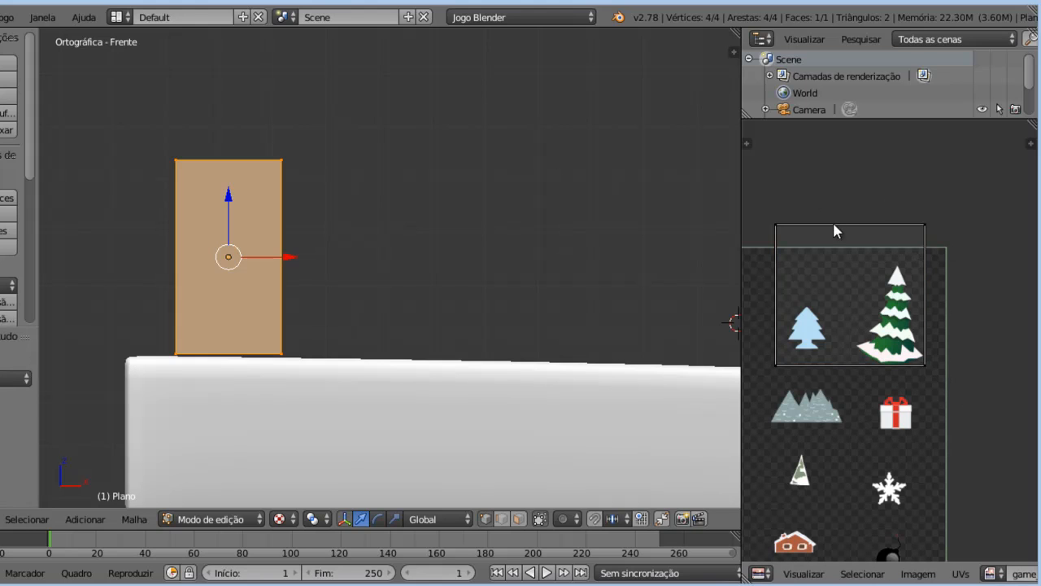
key("b")
left_click_drag(964, 177, 744, 245)
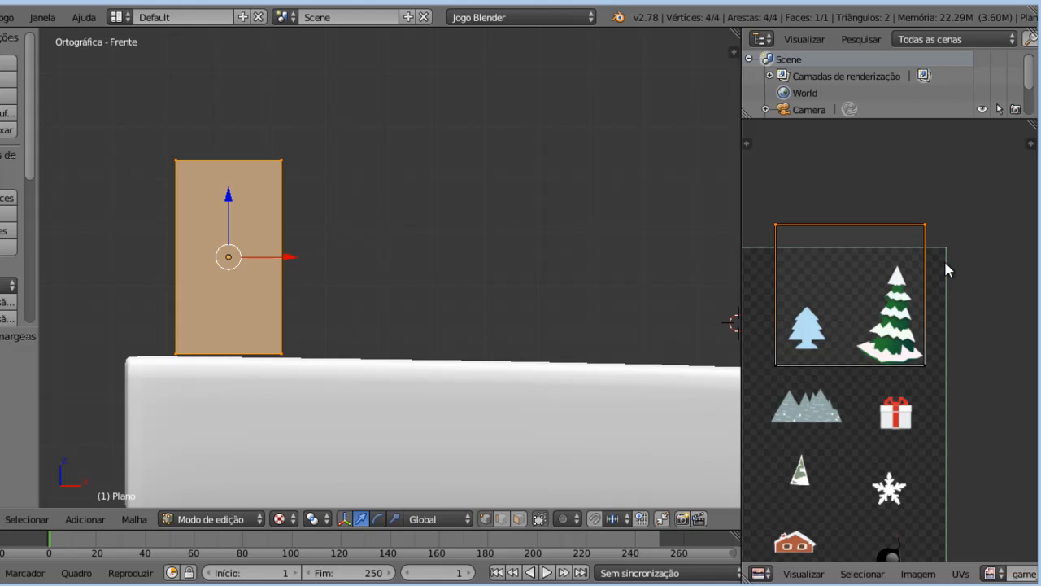
key("g")
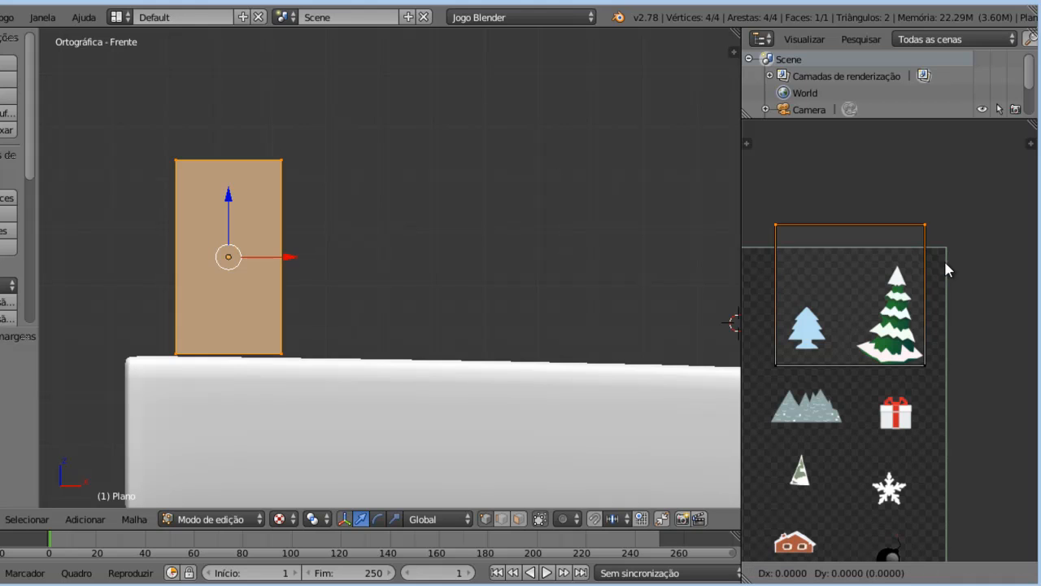
key("y")
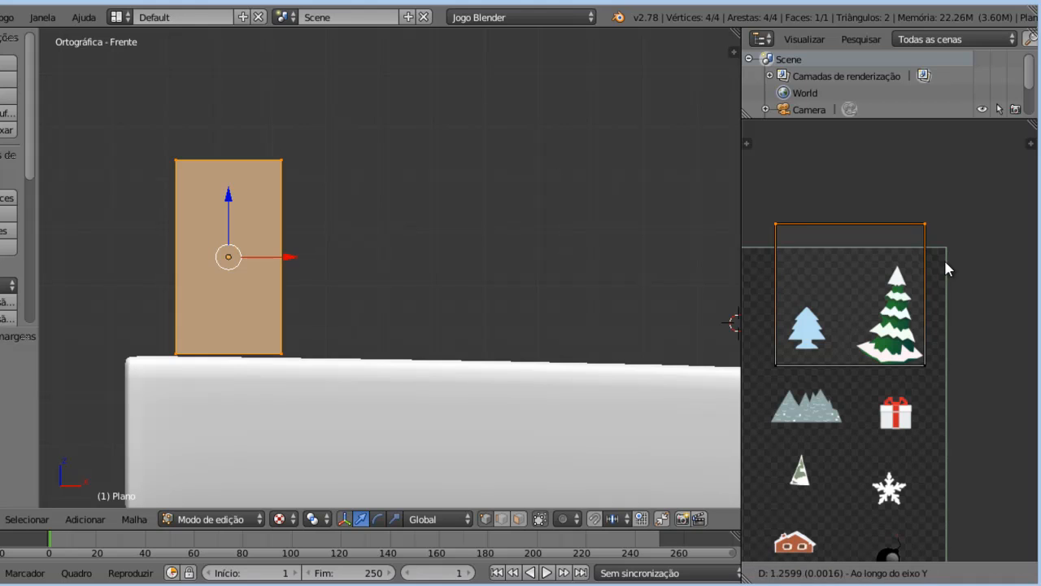
left_click(951, 304)
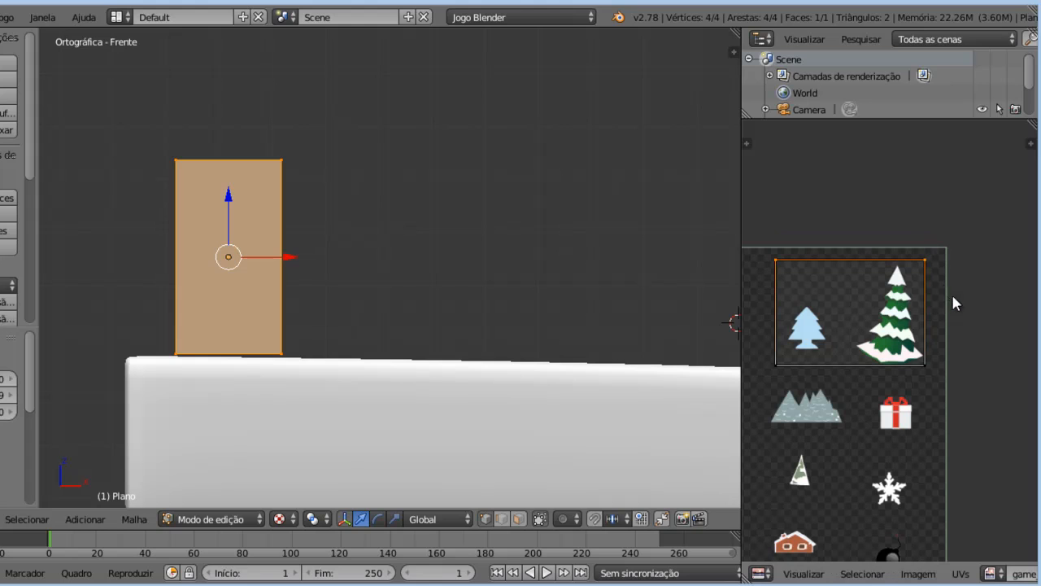
key("g")
key("y")
left_click(917, 318)
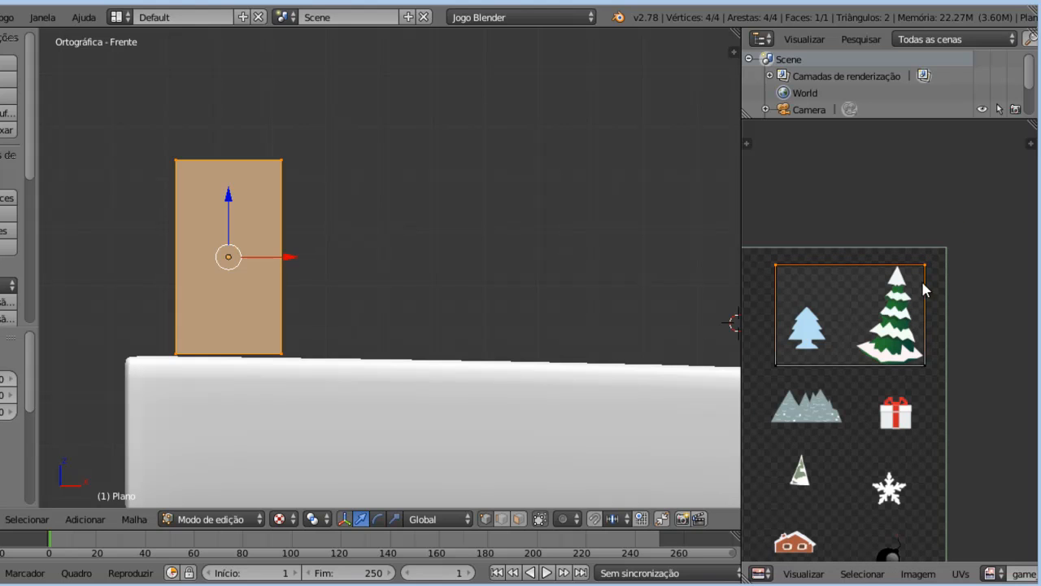
scroll(926, 286, "up", 4)
scroll(926, 283, "down", 4)
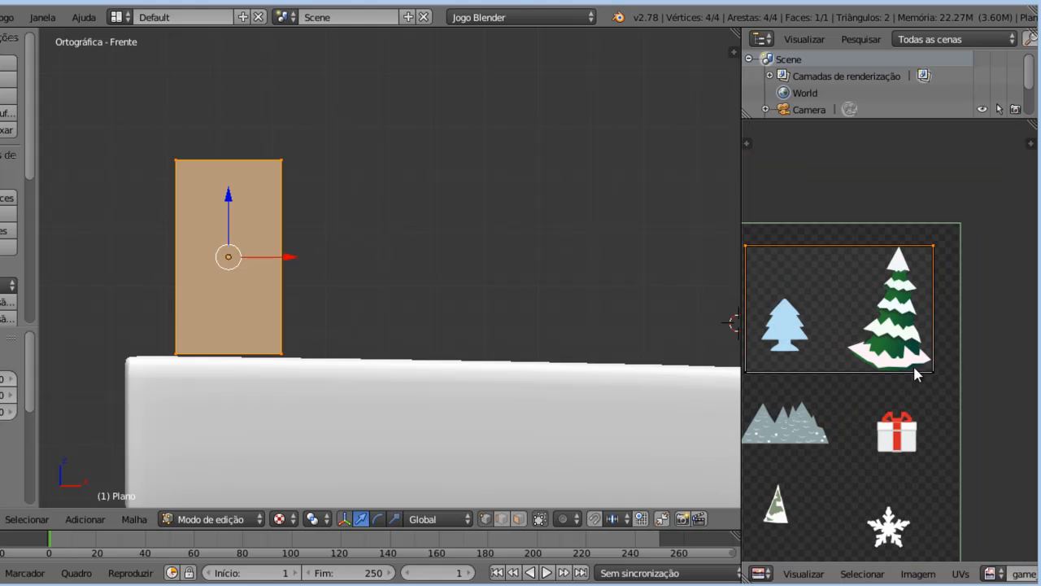
- Move the UV square's left edge along X to frame only the snowy pine, leaving out the small blue tree
key("a")
scroll(813, 355, "down", 1)
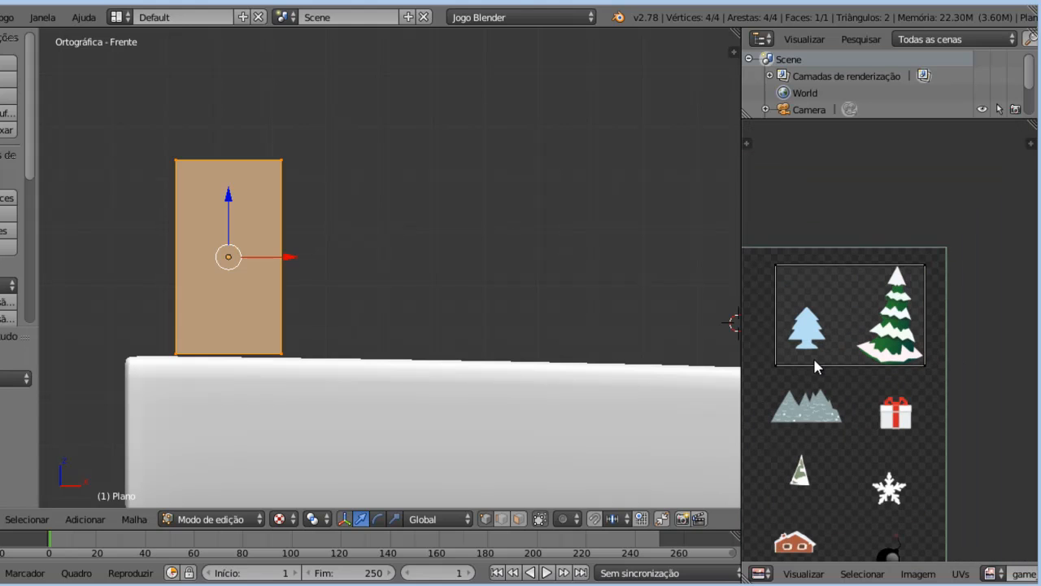
scroll(901, 330, "up", 2)
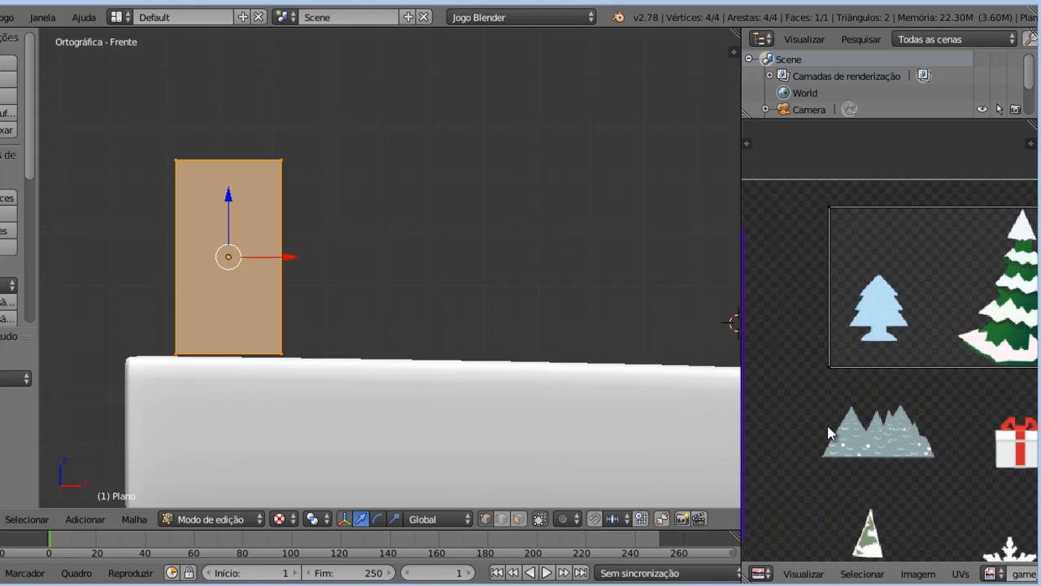
key("b")
left_click_drag(783, 173, 886, 401)
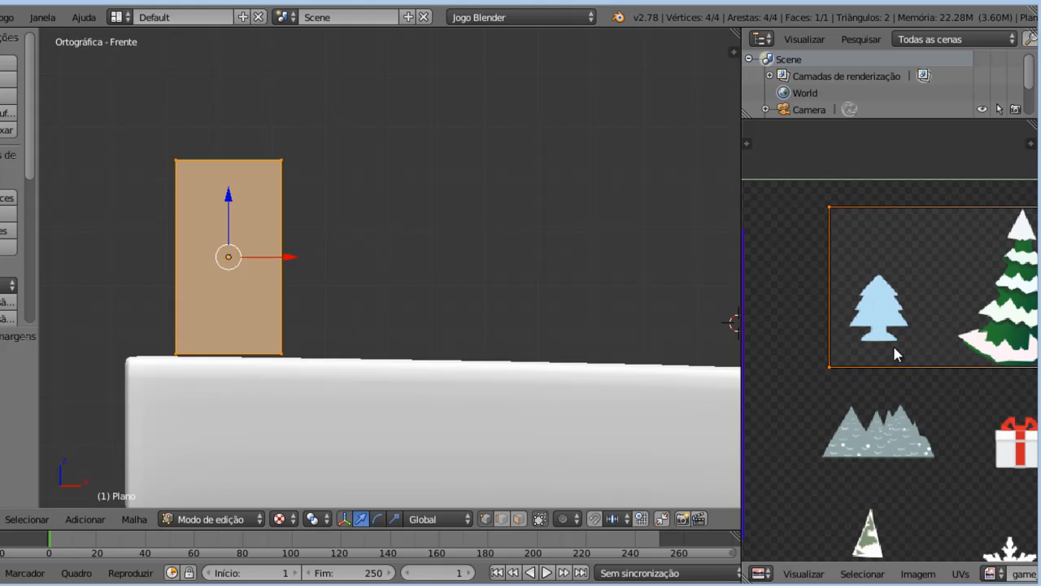
key("g")
key("x")
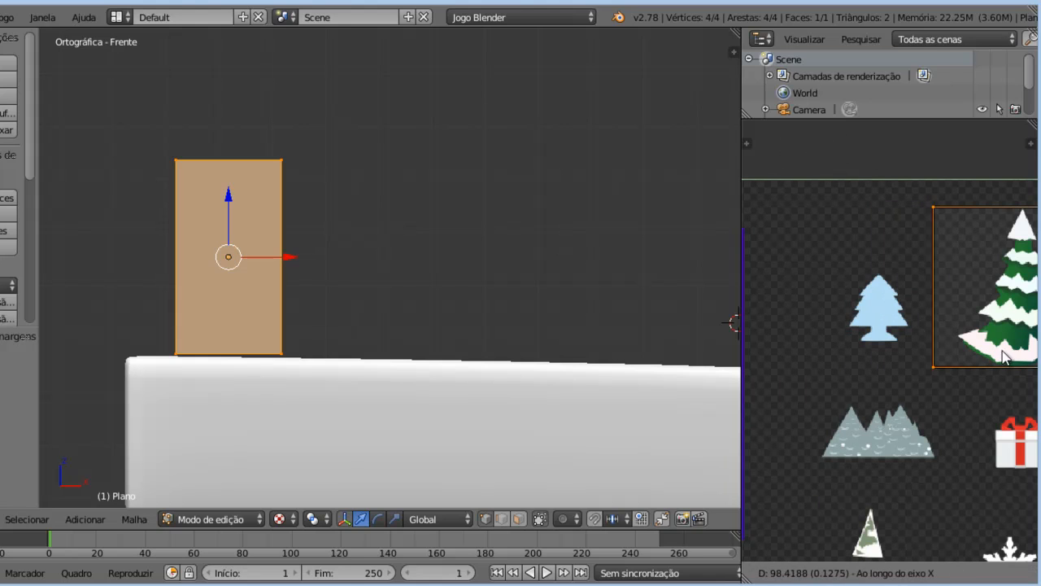
left_click(1023, 358)
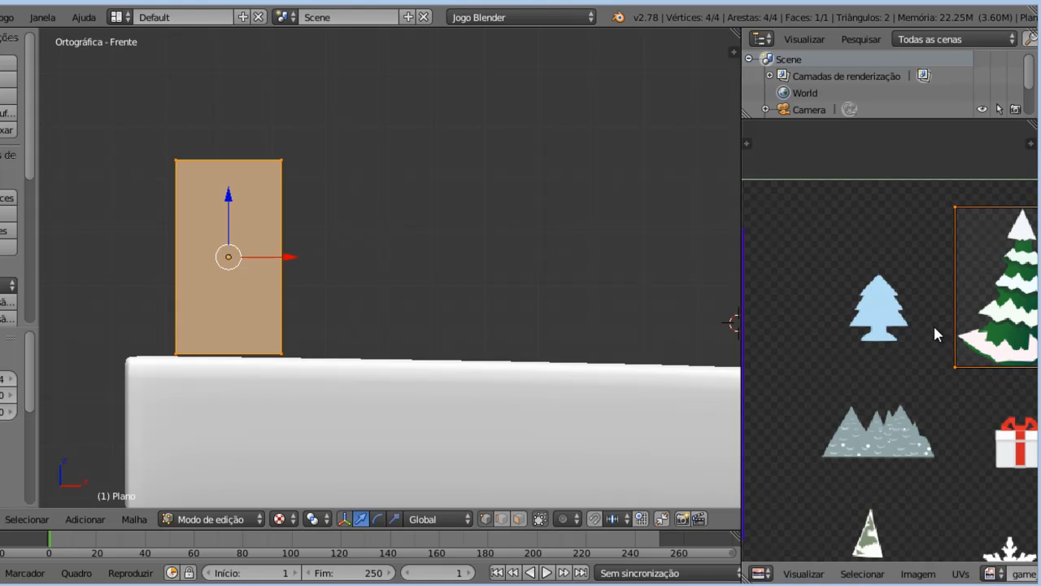
scroll(936, 327, "down", 3)
middle_click_drag(967, 334, 906, 335)
scroll(907, 334, "up", 4)
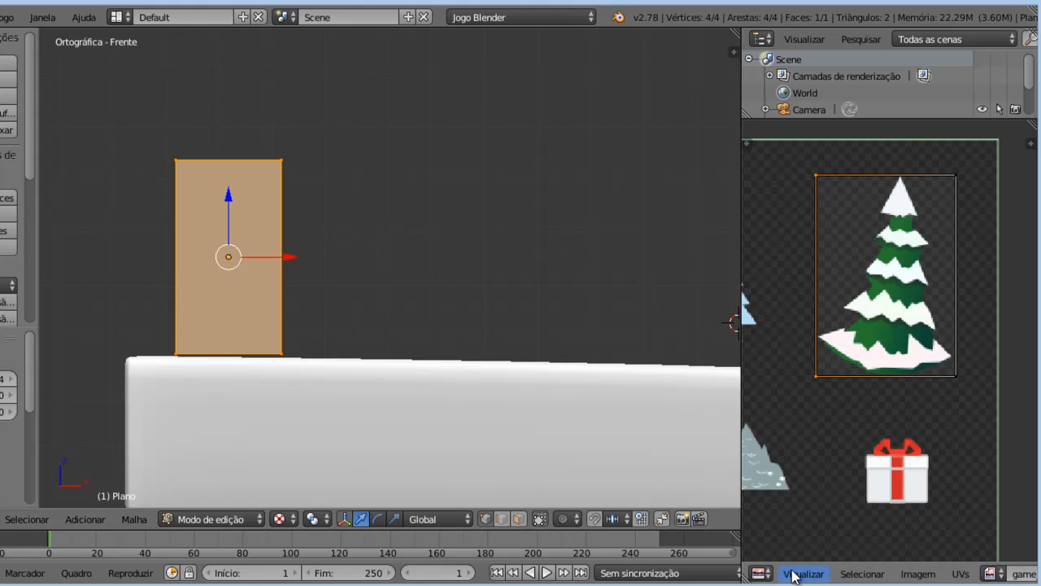
- Change the UV/Image Editor area back to Properties and give the upright plane a new material named arvore
left_click(761, 575)
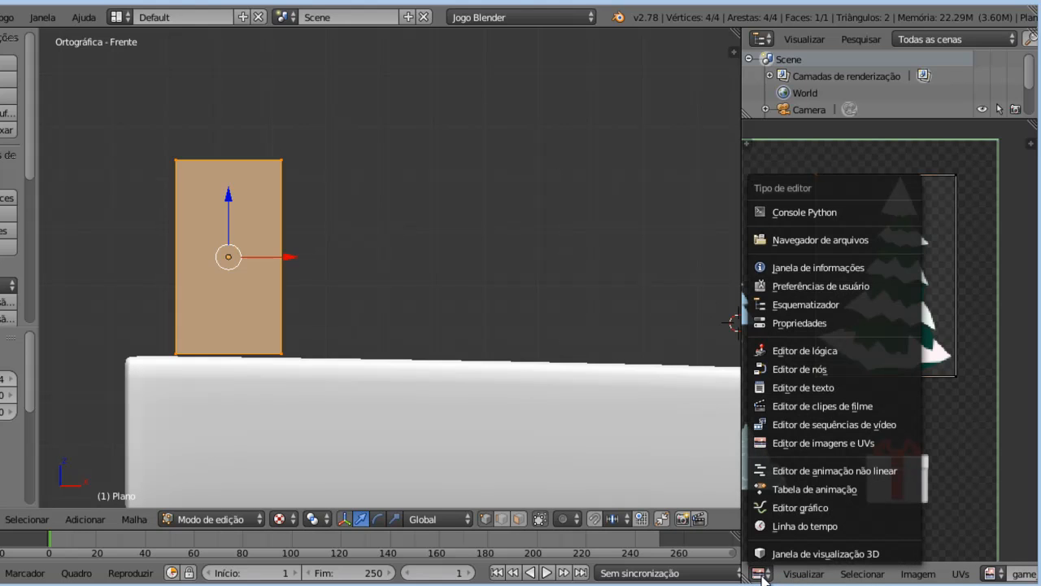
left_click(819, 325)
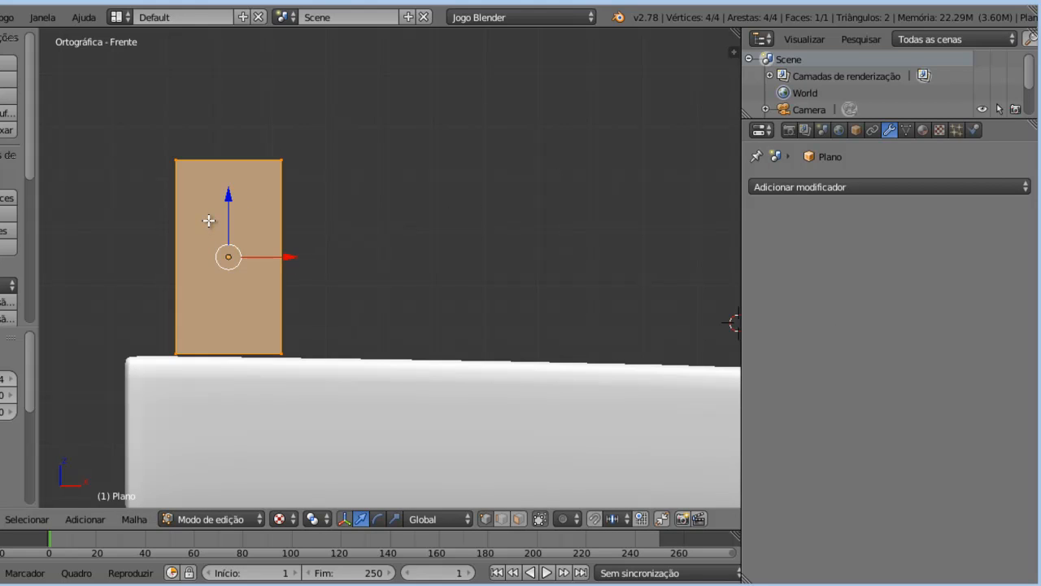
left_click(924, 130)
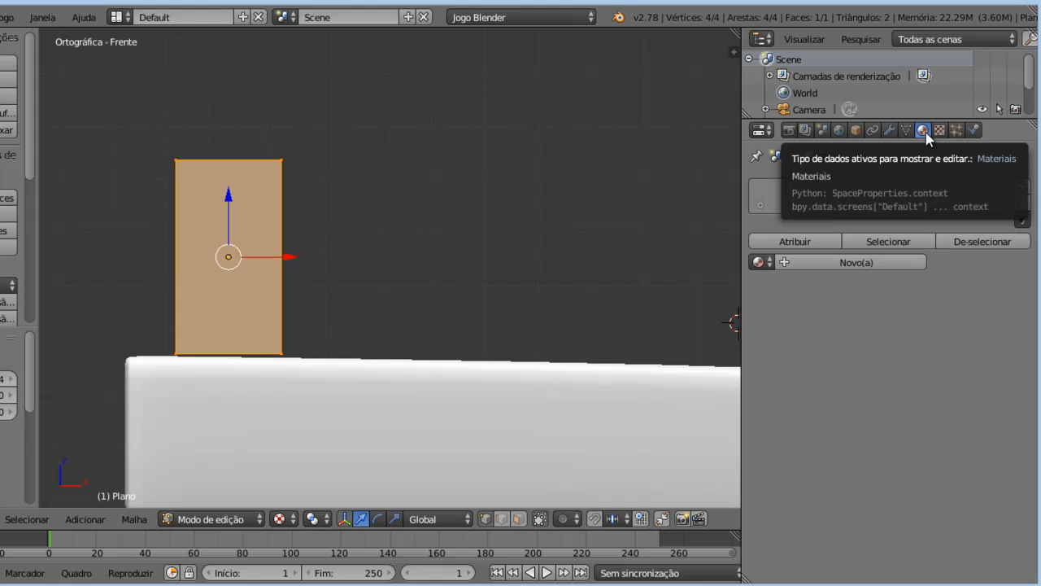
left_click(872, 265)
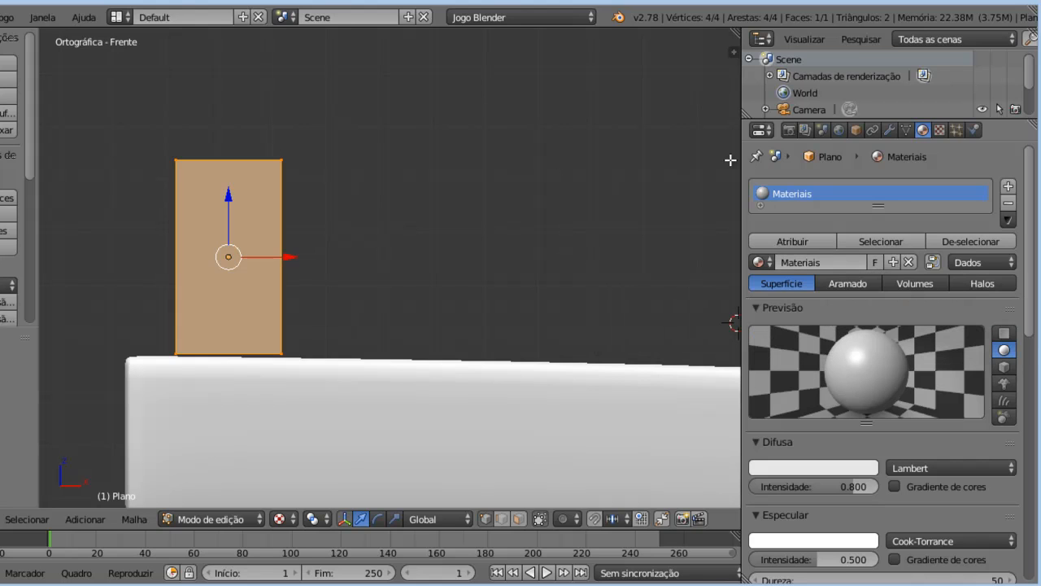
left_click(831, 267)
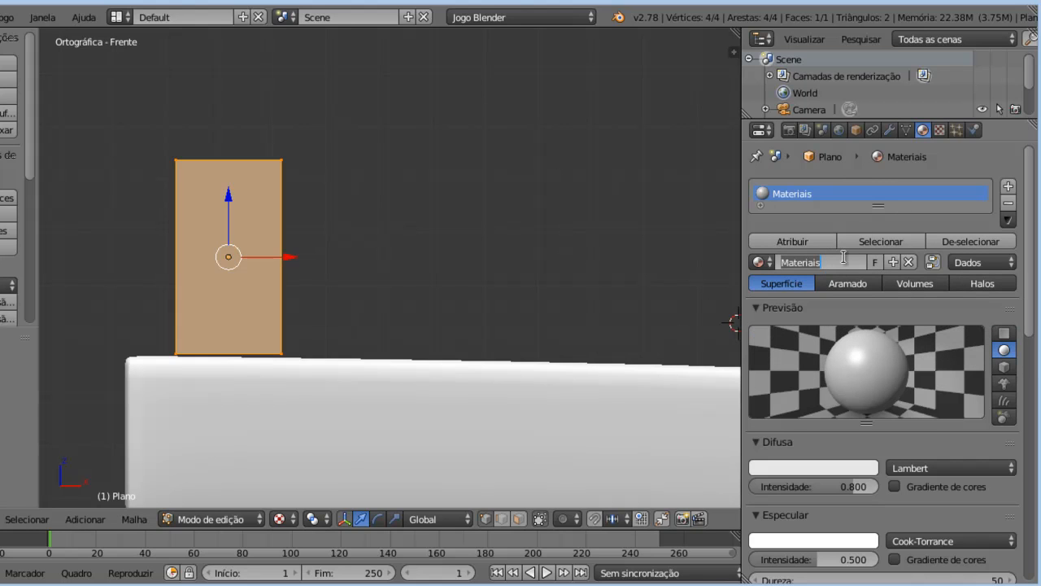
type("arvore")
key("Return")
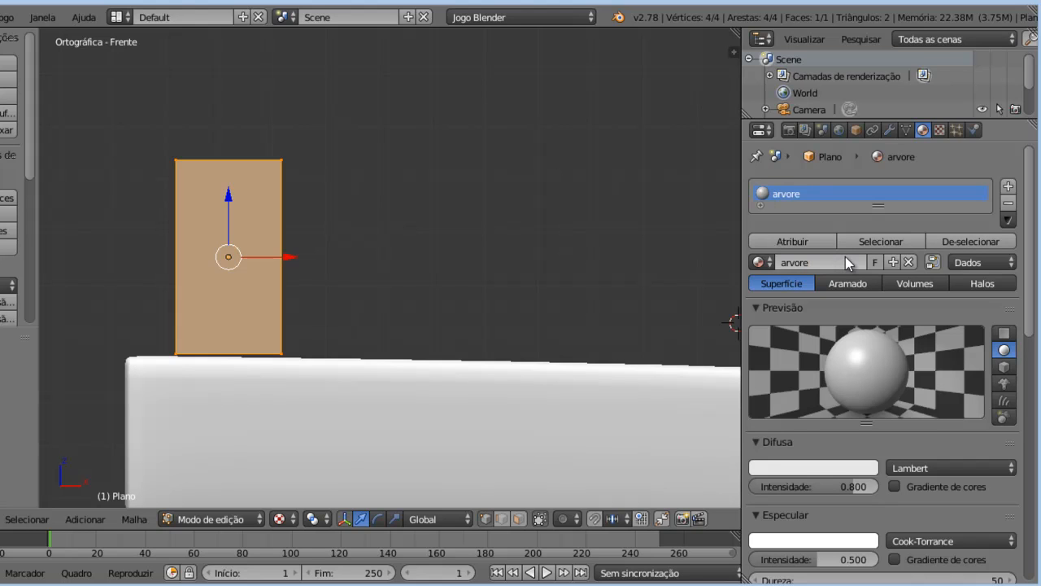
- Set the specular intensity of the arvore material to 0
scroll(858, 269, "down", 4)
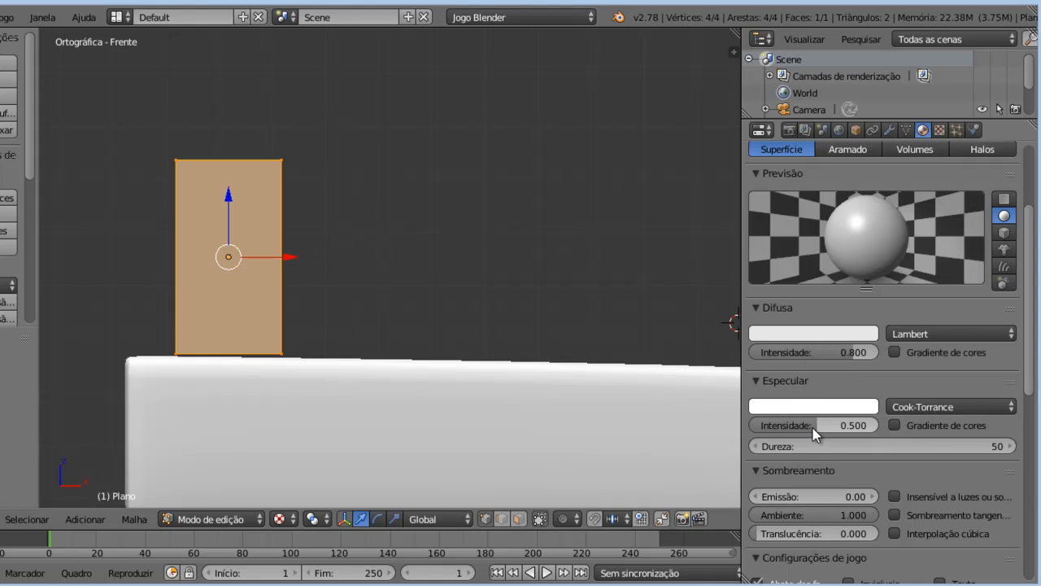
left_click_drag(819, 428, 705, 442)
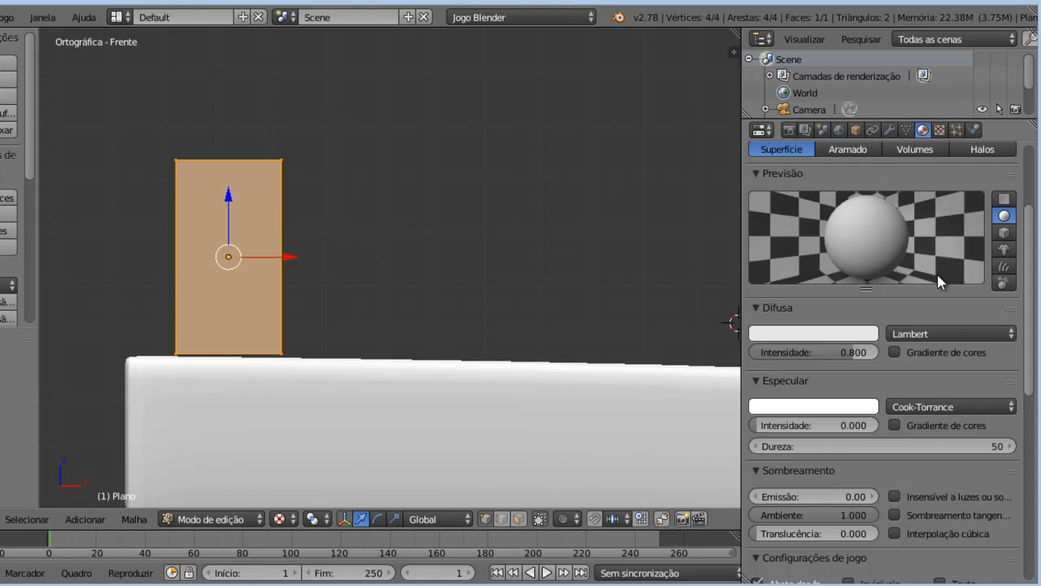
scroll(939, 281, "up", 5)
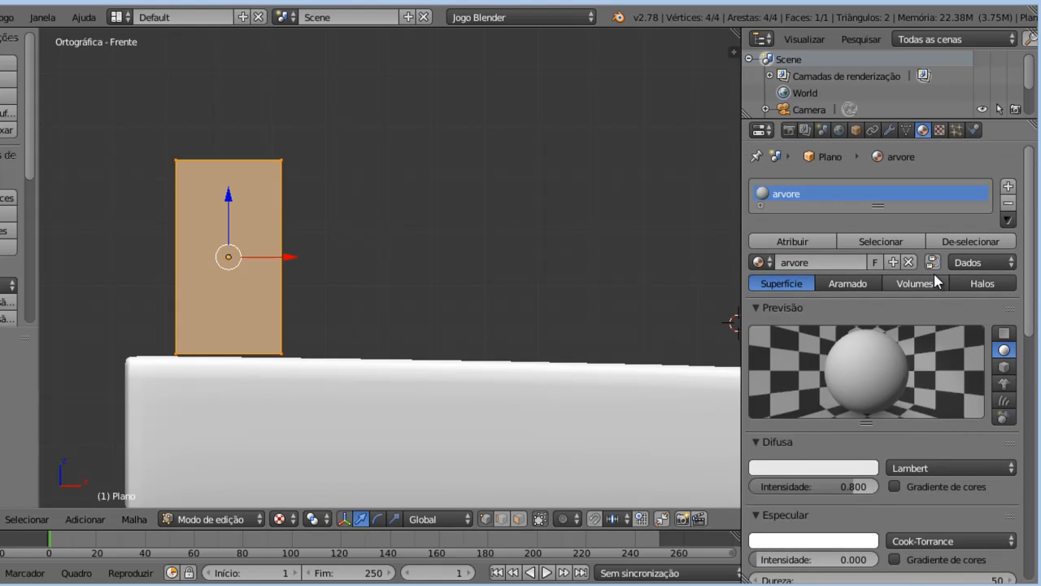
- Add a new Imagem ou filme texture to the arvore material and assign it the existing game_natal_blender.png image
left_click(940, 131)
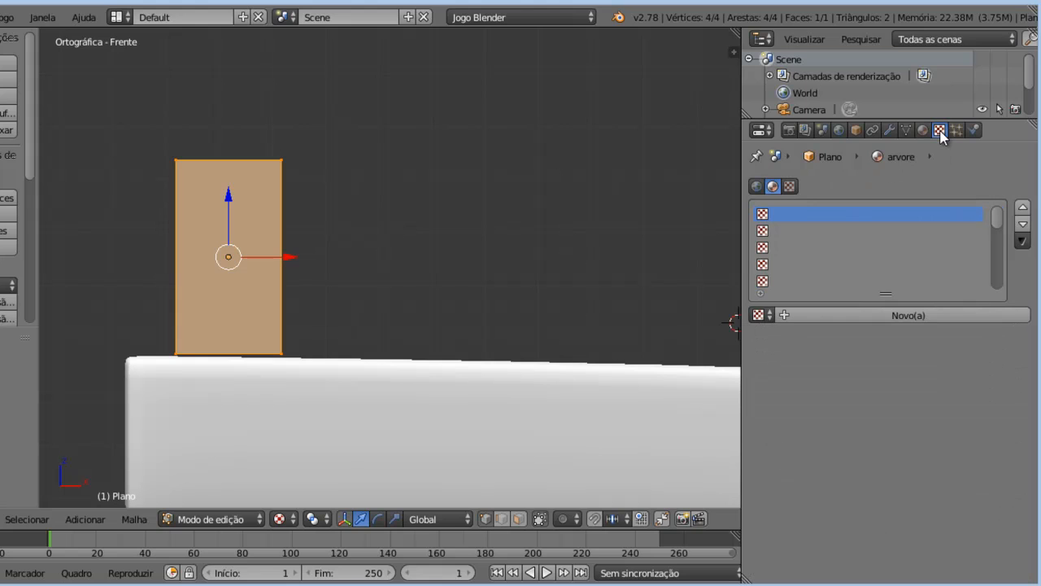
left_click(929, 321)
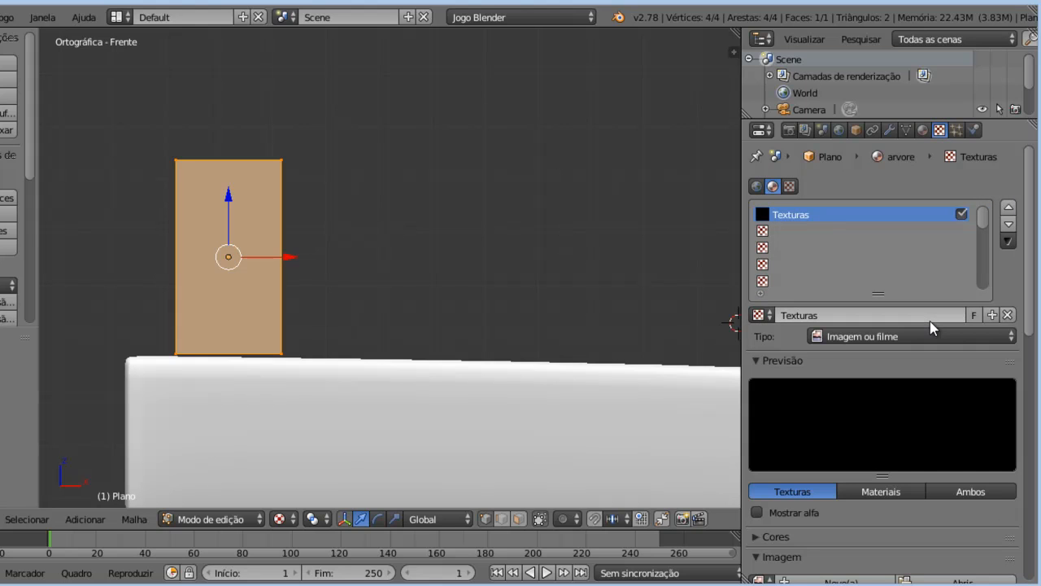
left_click(846, 336)
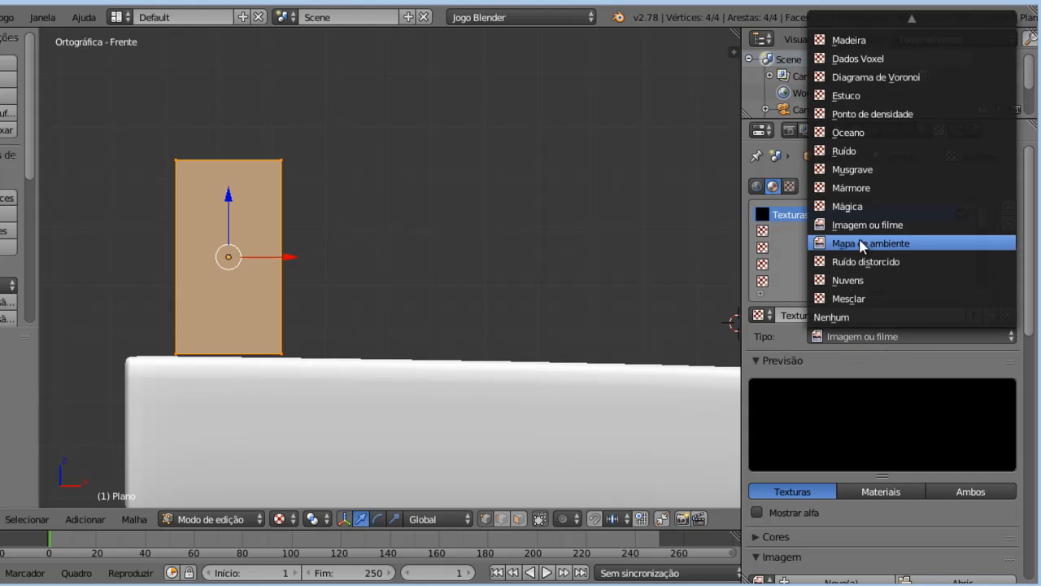
left_click(889, 230)
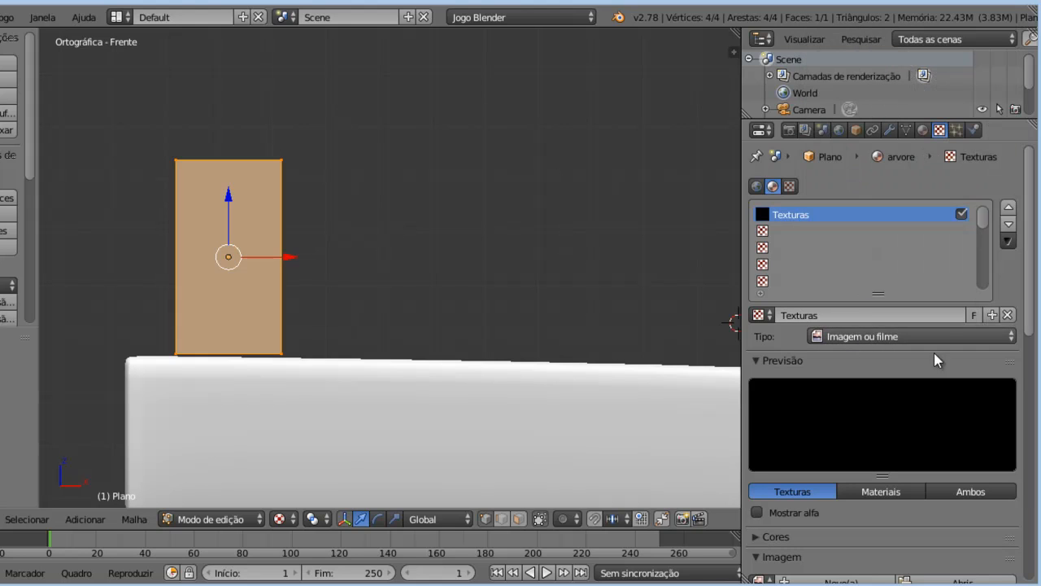
scroll(856, 335, "down", 5)
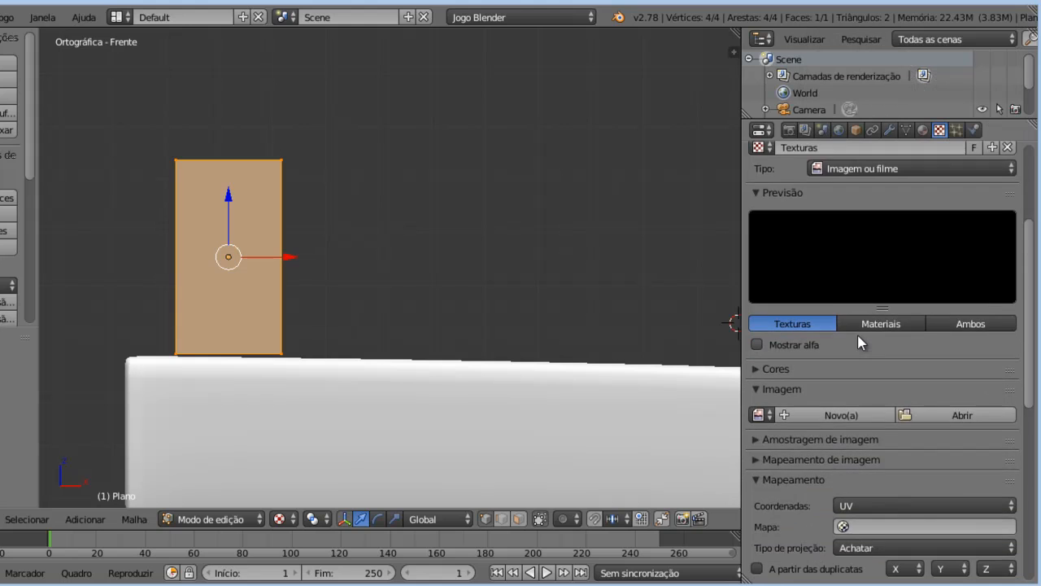
scroll(868, 337, "down", 3)
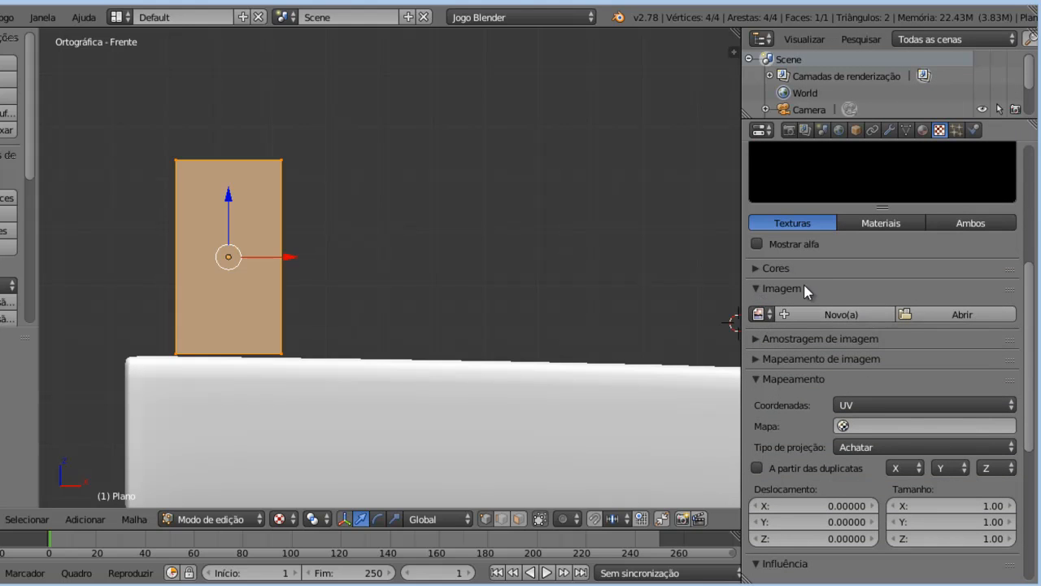
left_click(762, 315)
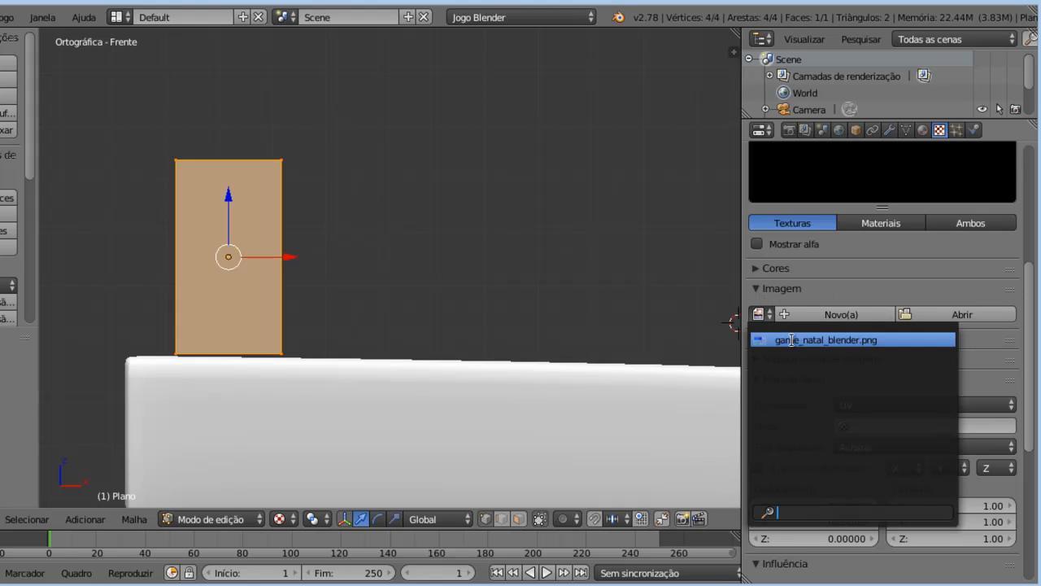
left_click(865, 345)
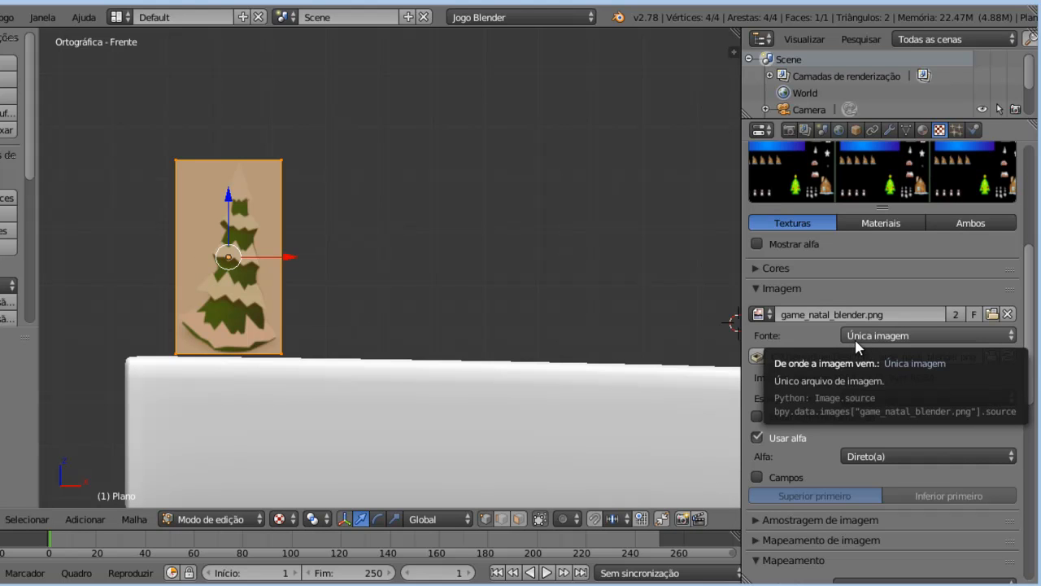
- Pack the game_natal_blender.png image into the blend file
scroll(855, 338, "down", 4)
scroll(853, 331, "up", 2)
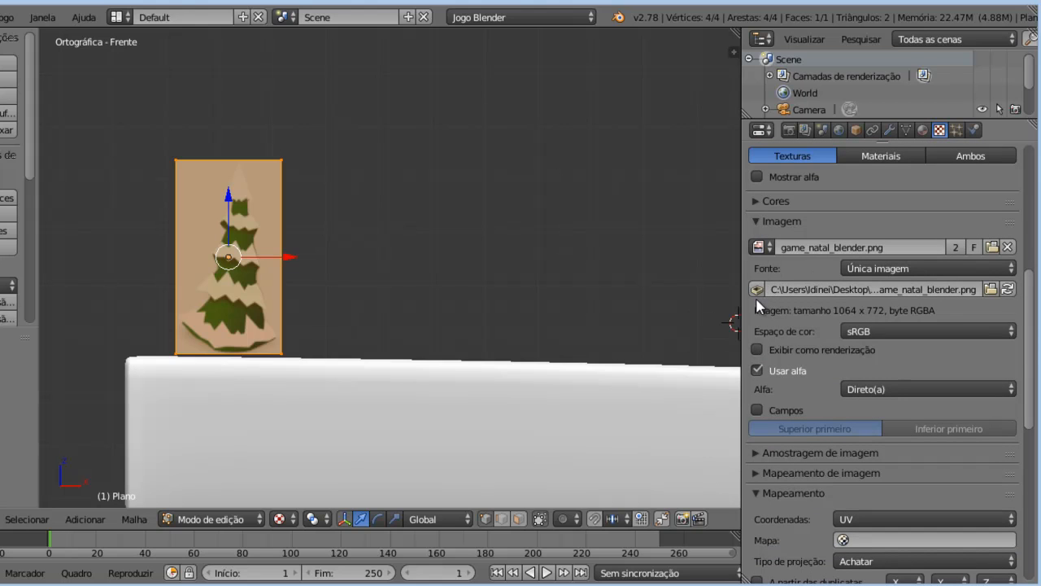
left_click(757, 291)
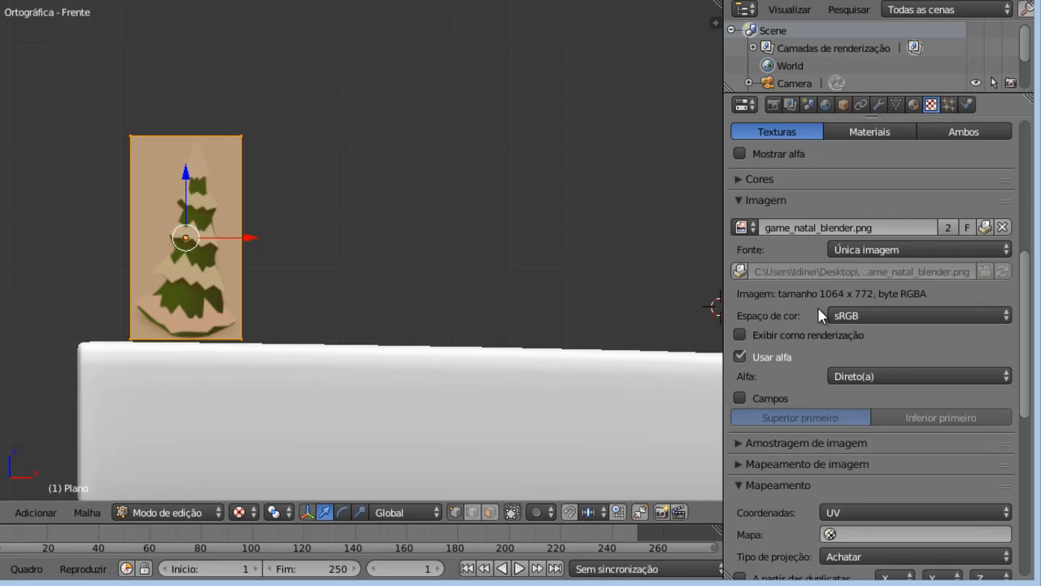
- Set the texture's UV mapping to use the Mapa UV map
scroll(818, 306, "down", 5)
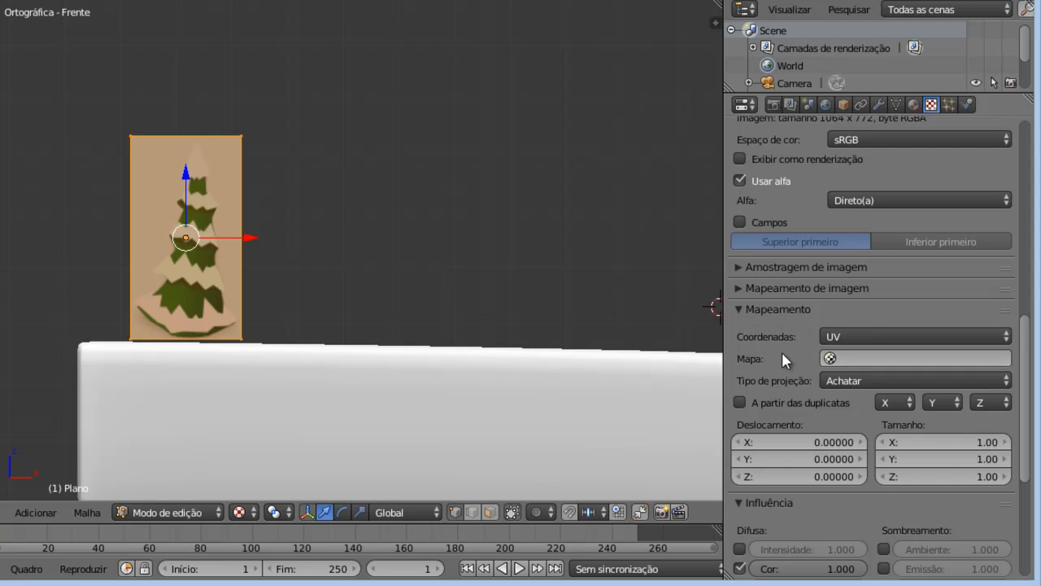
left_click(884, 353)
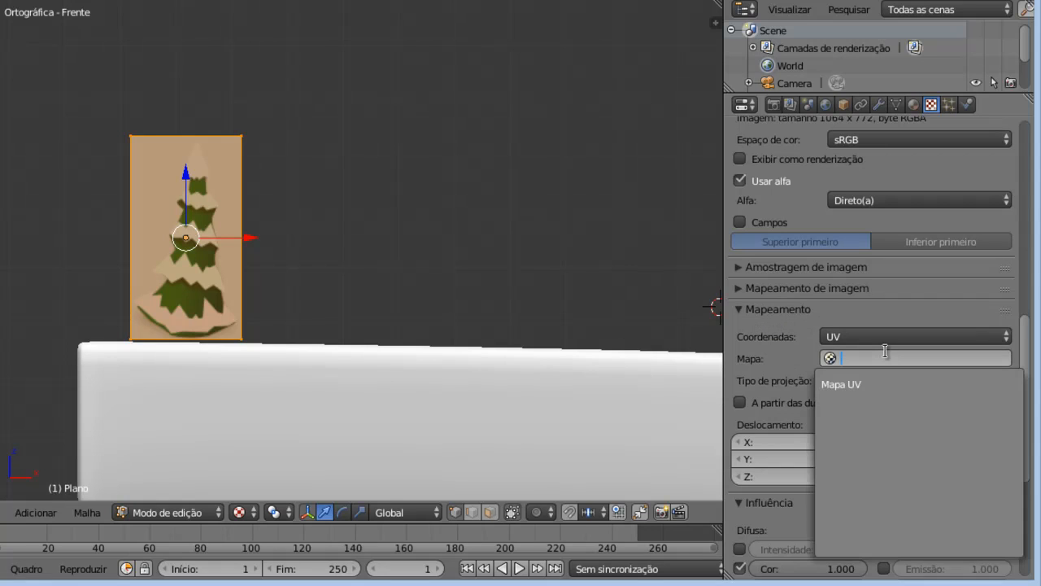
left_click(852, 387)
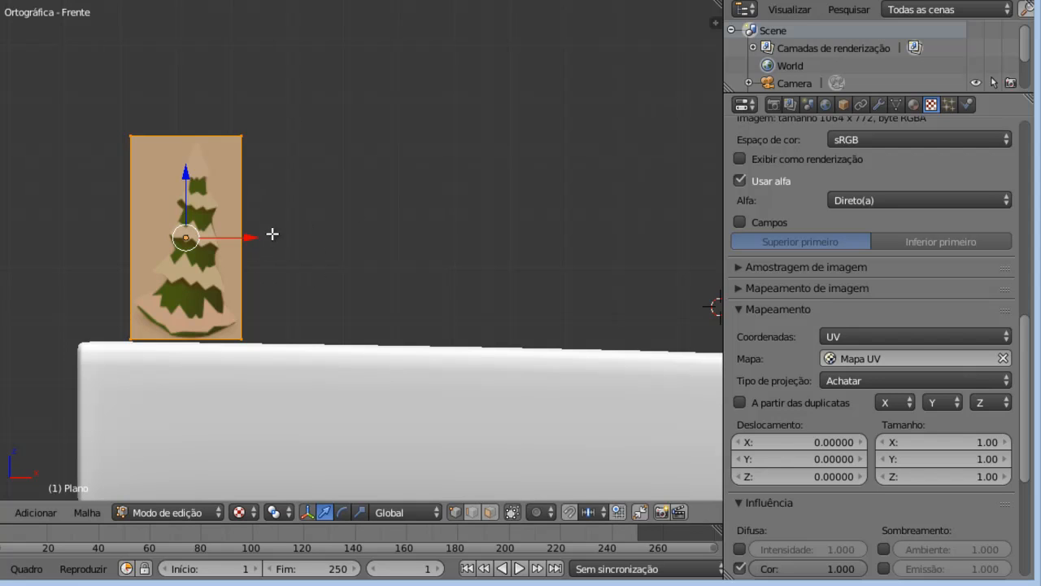
- Examine the pine's UV framing in the UV/Image Editor and return the area to Properties
left_click(744, 104)
left_click(796, 244)
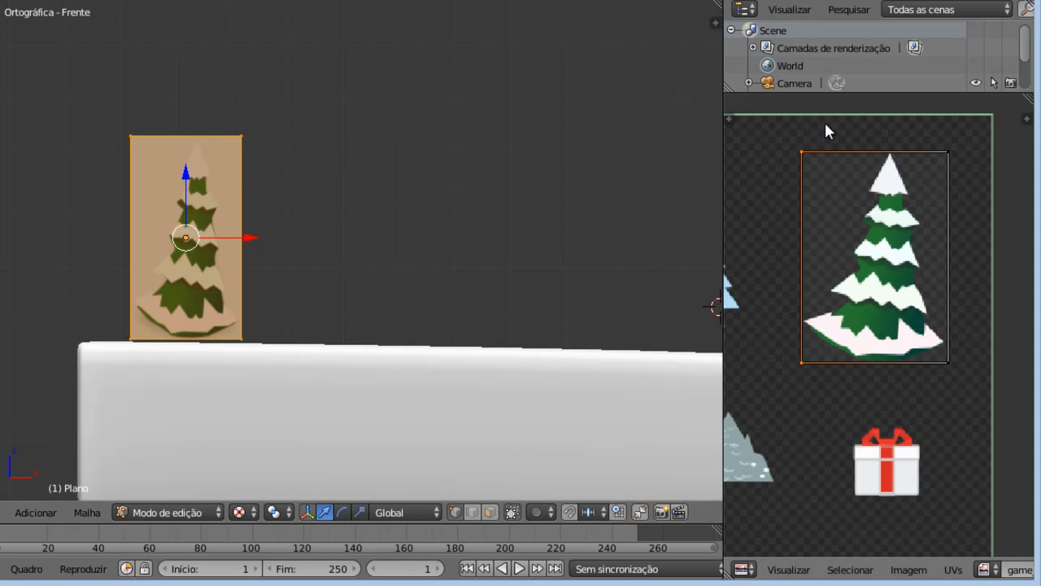
left_click(744, 569)
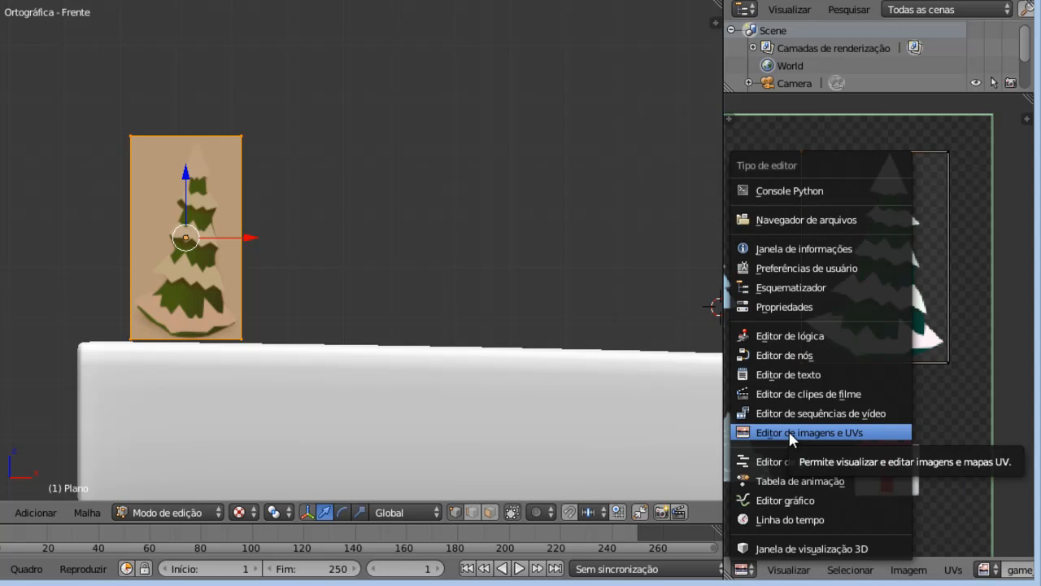
left_click(790, 309)
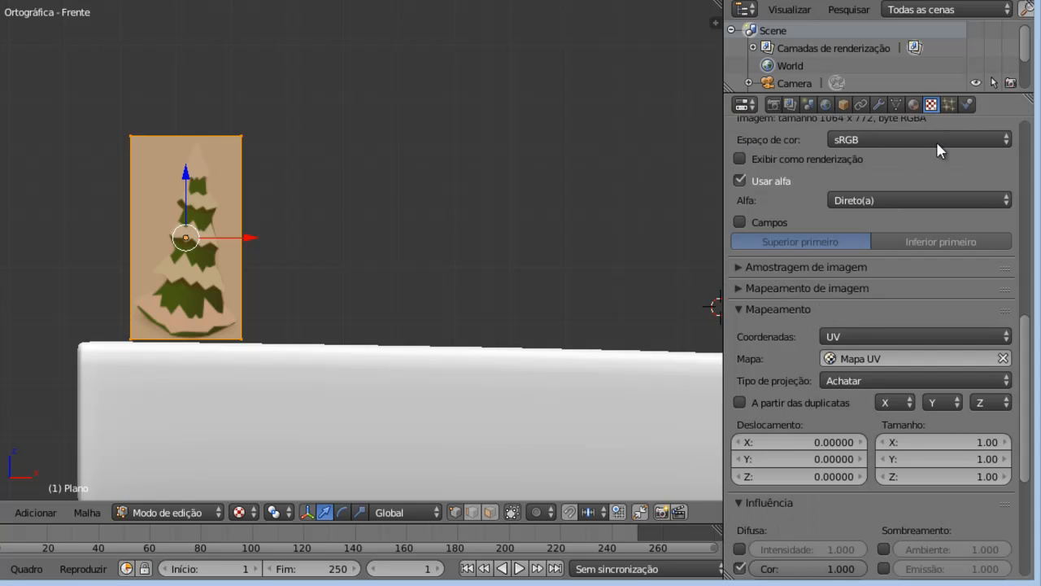
- Enable the texture's diffuse Alfa influence and bring up the game settings of the arvore material
scroll(930, 322, "down", 8)
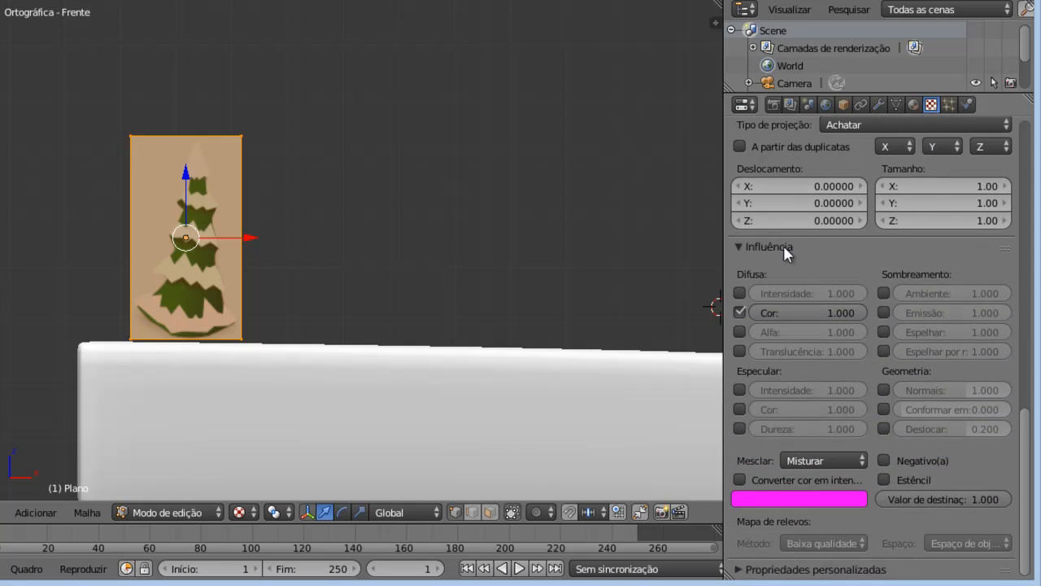
left_click(737, 332)
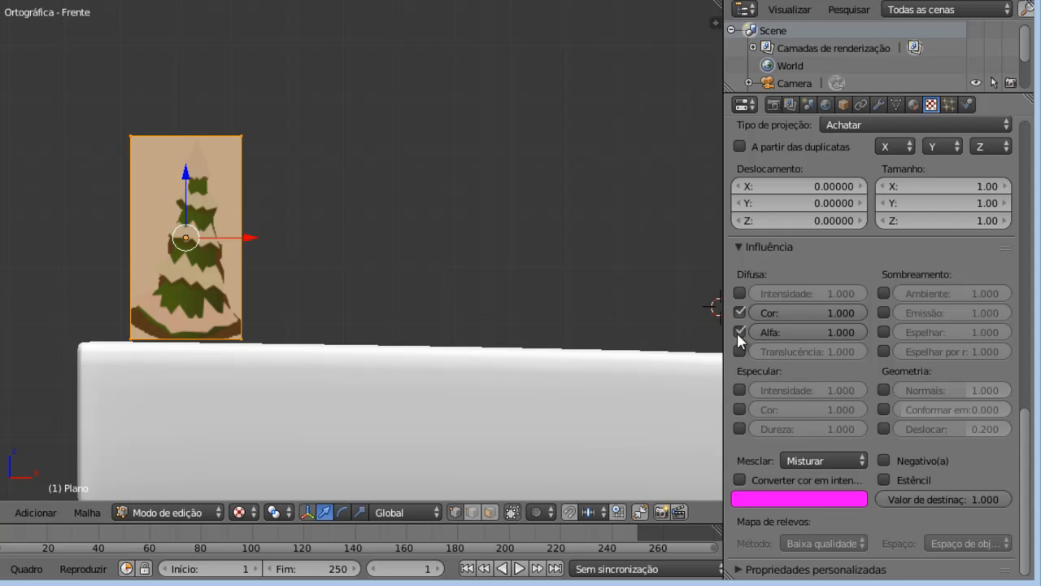
left_click(913, 103)
scroll(926, 255, "down", 12)
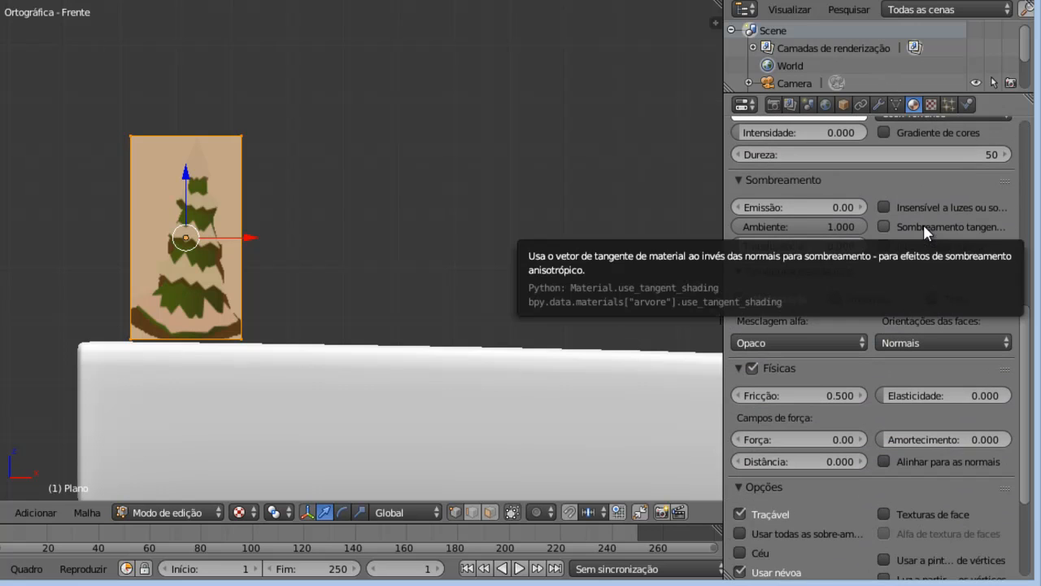
scroll(923, 232, "down", 1)
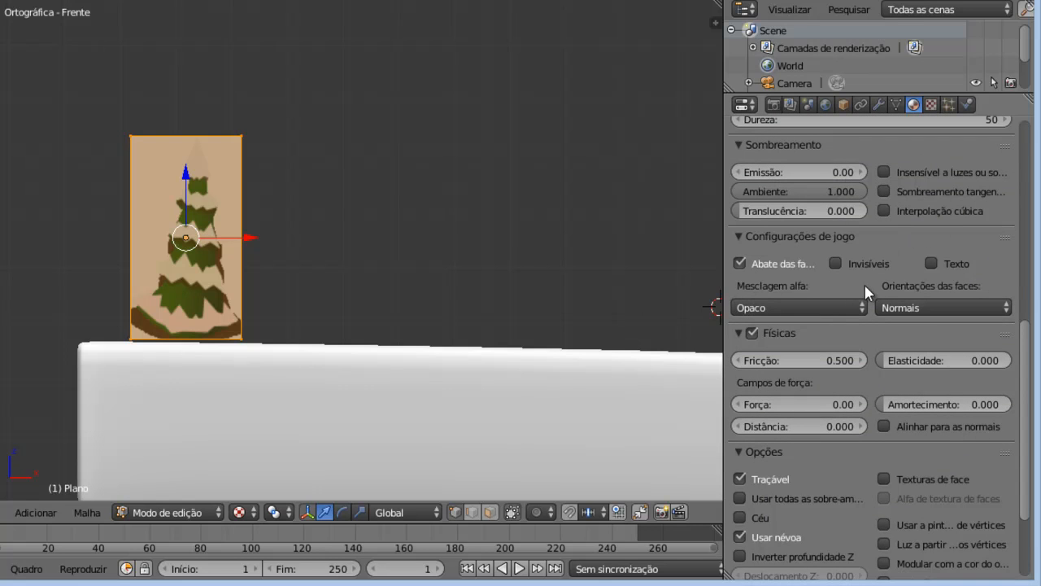
left_click(102, 585)
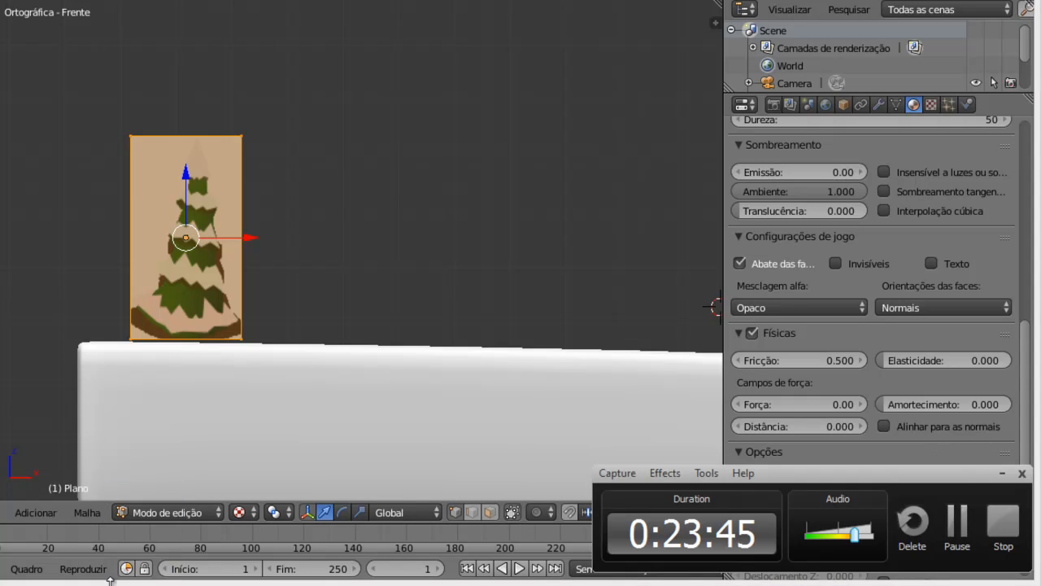
left_click(955, 522)
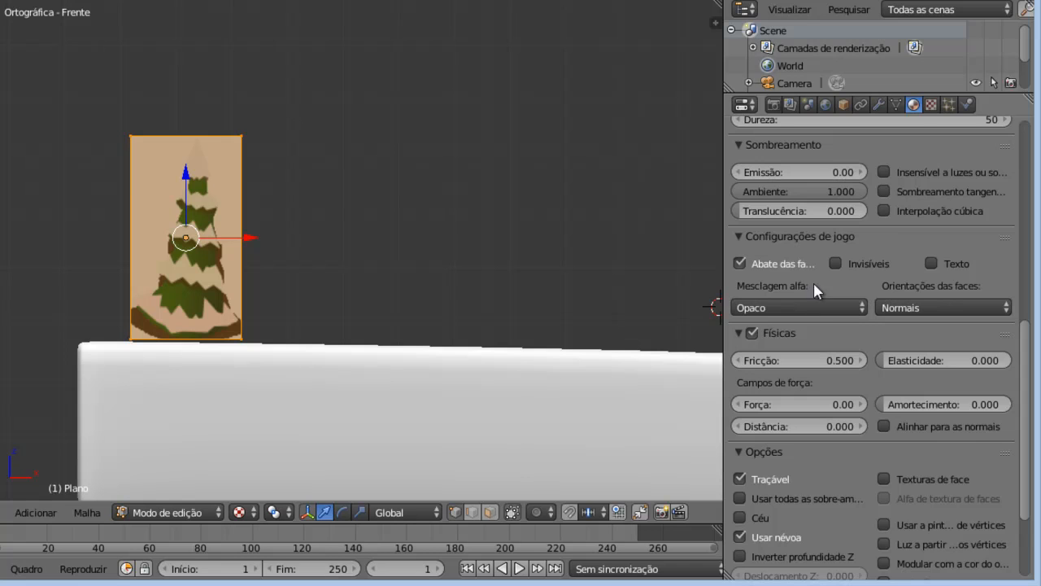
left_click(932, 104)
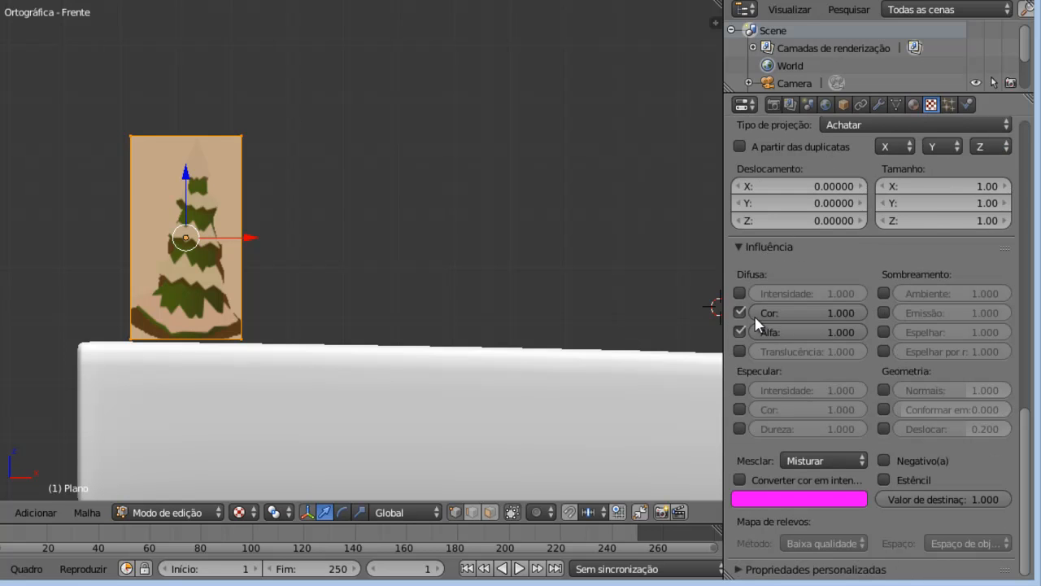
left_click(913, 104)
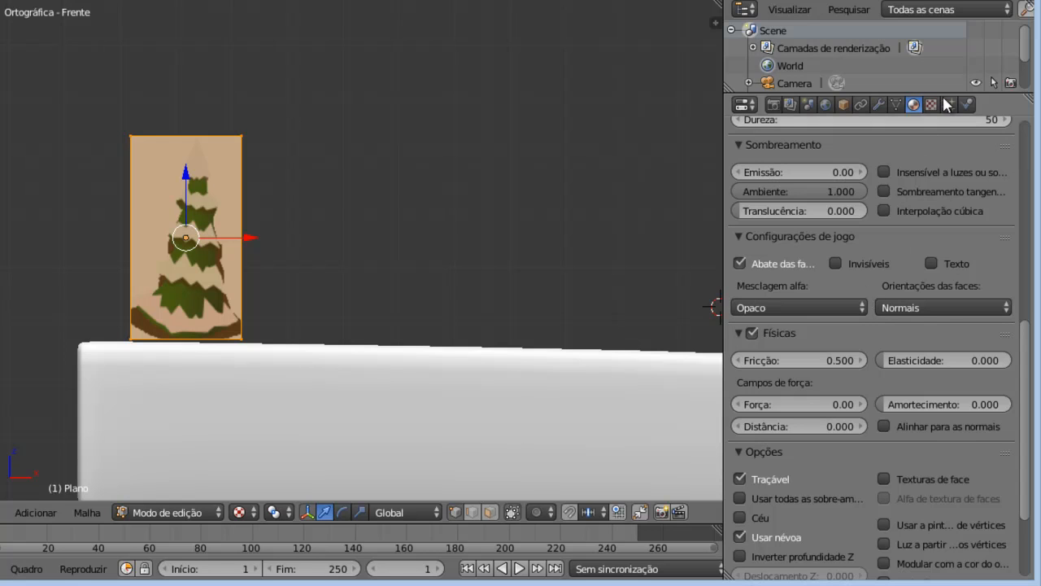
- Set the arvore material's game alpha blend mode to Limite de corte de alfa
scroll(855, 325, "up", 3)
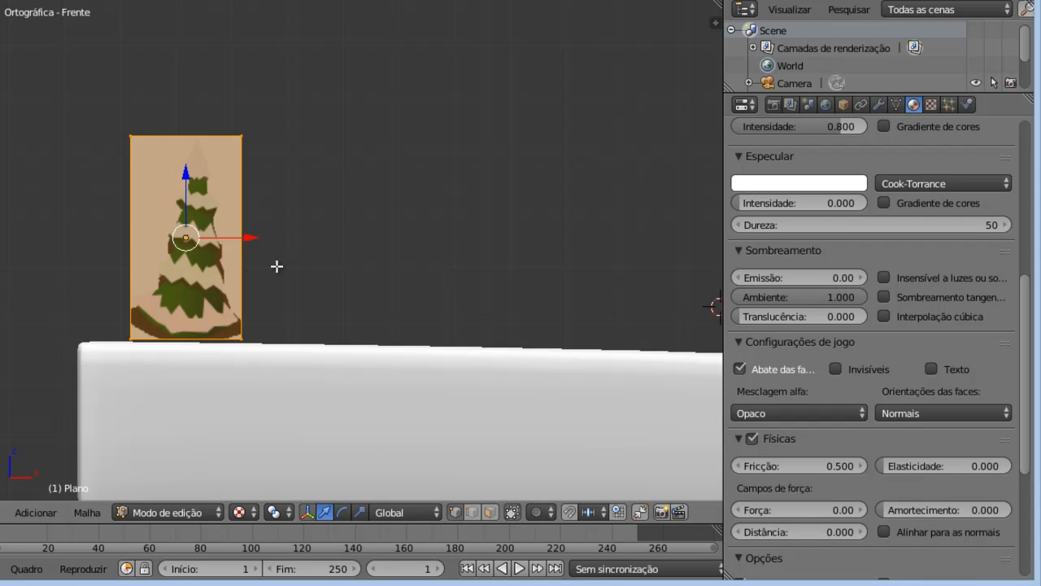
scroll(846, 327, "down", 4)
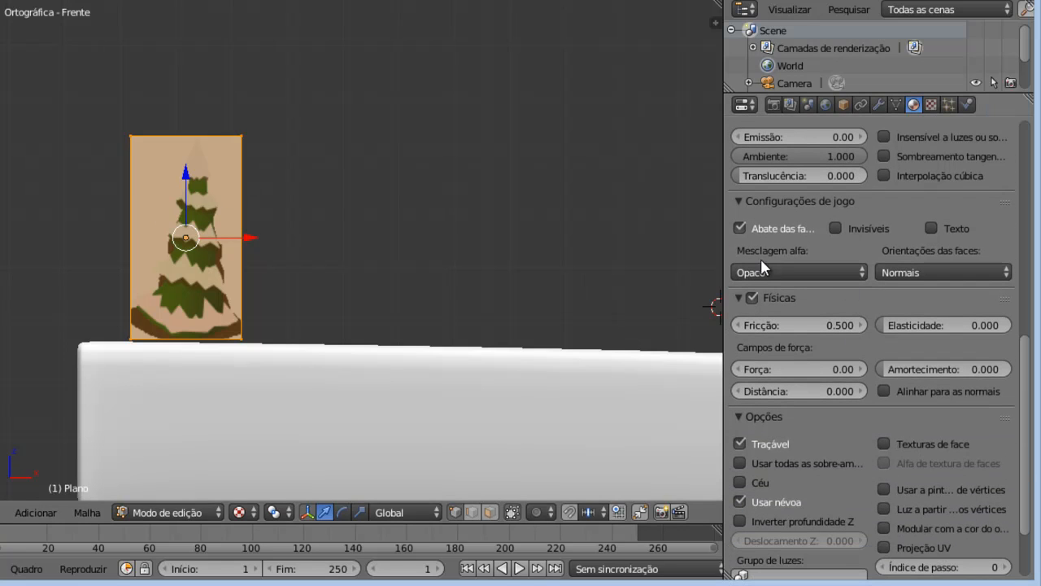
left_click(821, 269)
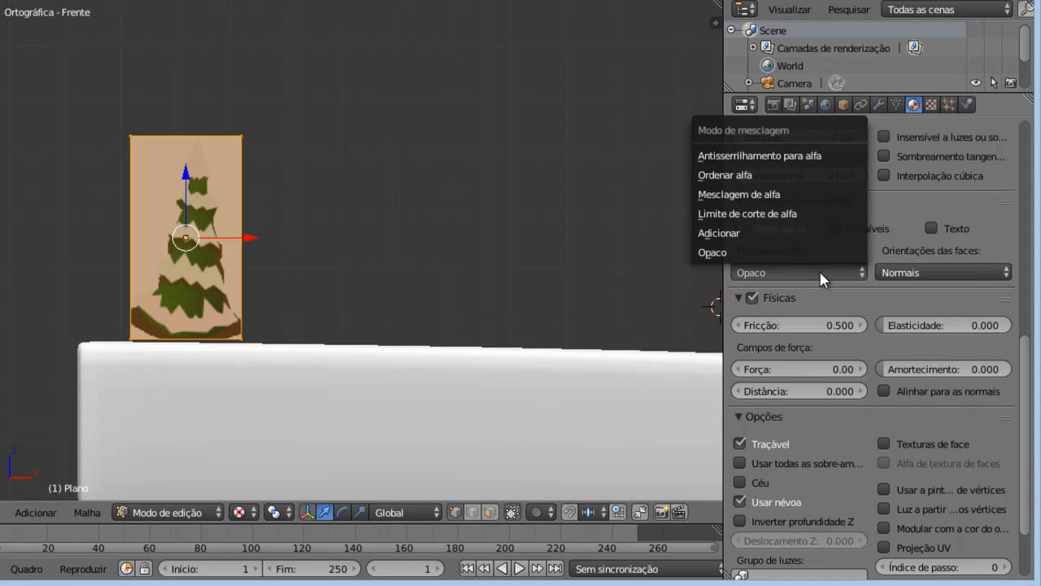
left_click(789, 210)
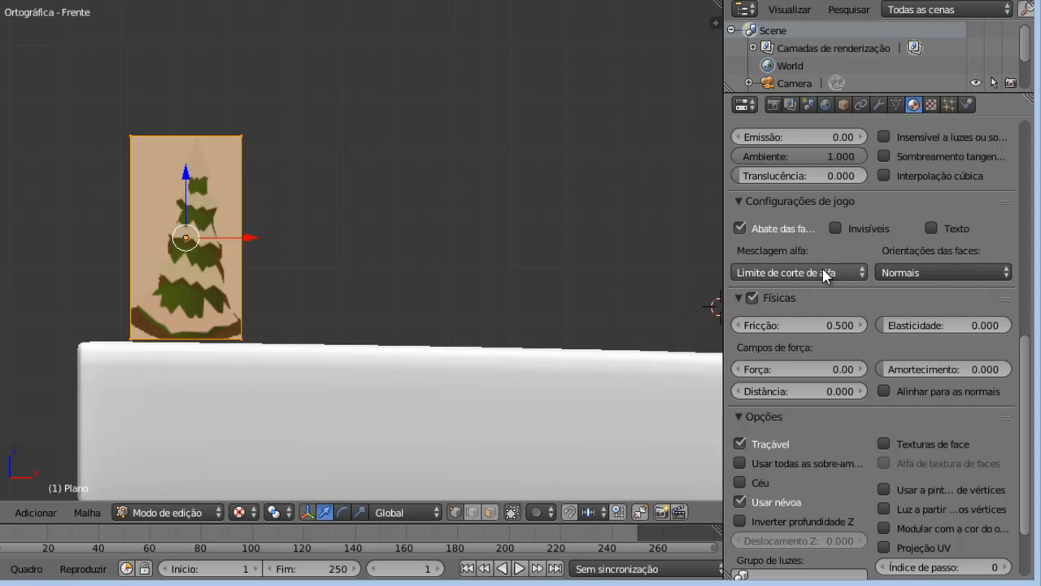
- Turn off shadow casting (Projetar) for the arvore material and enable its Transparência
scroll(823, 273, "down", 3)
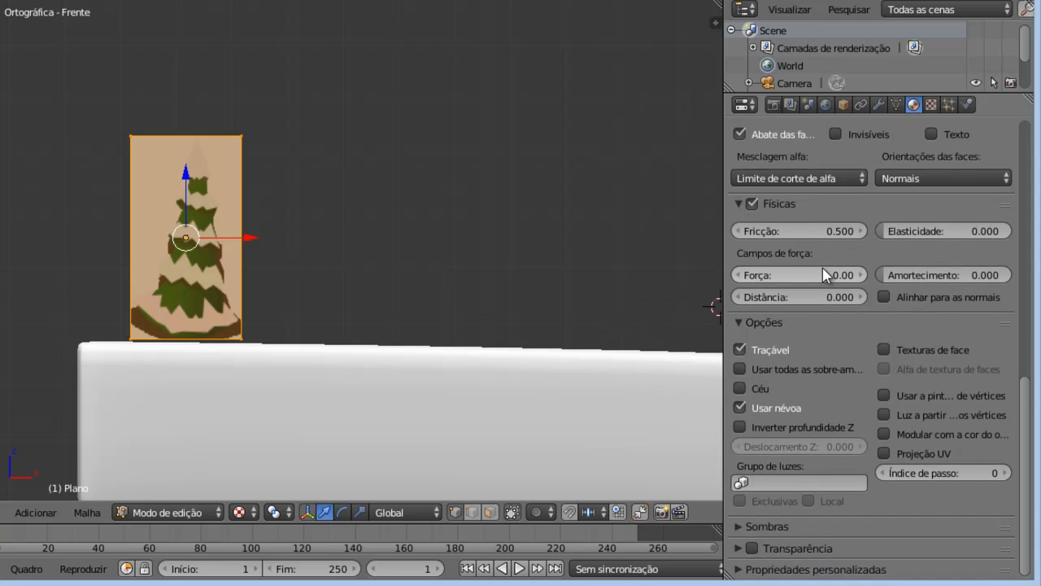
scroll(823, 268, "up", 8)
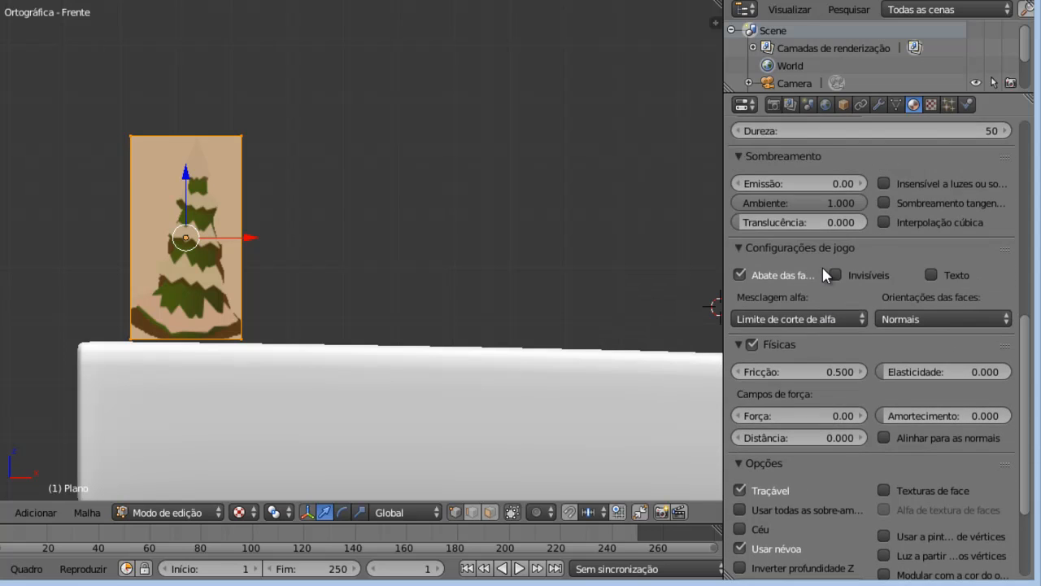
scroll(823, 273, "down", 4)
scroll(832, 351, "down", 2)
scroll(831, 352, "up", 2)
scroll(832, 351, "down", 3)
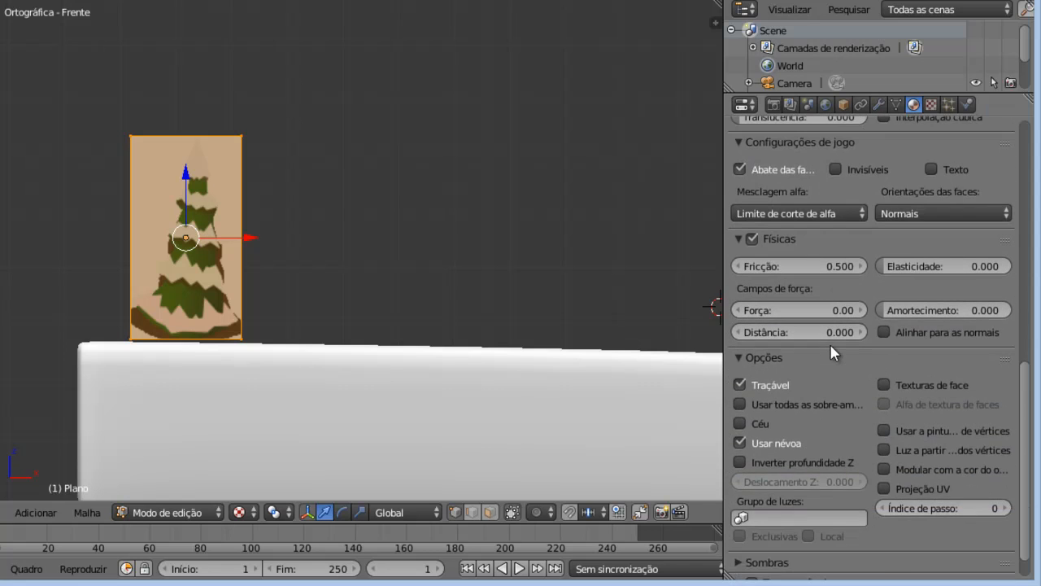
scroll(831, 352, "down", 1)
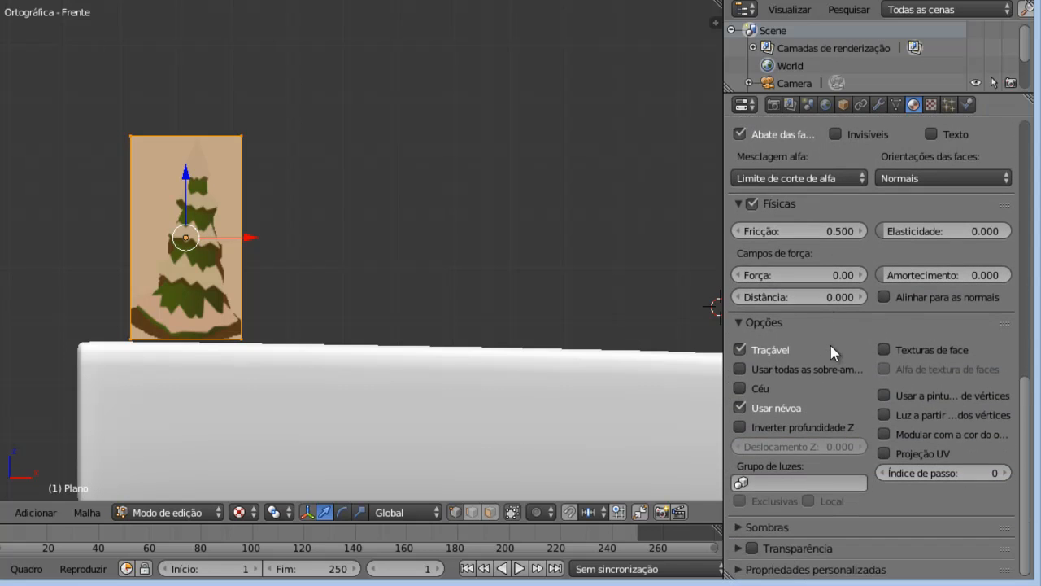
left_click(737, 527)
scroll(738, 522, "down", 4)
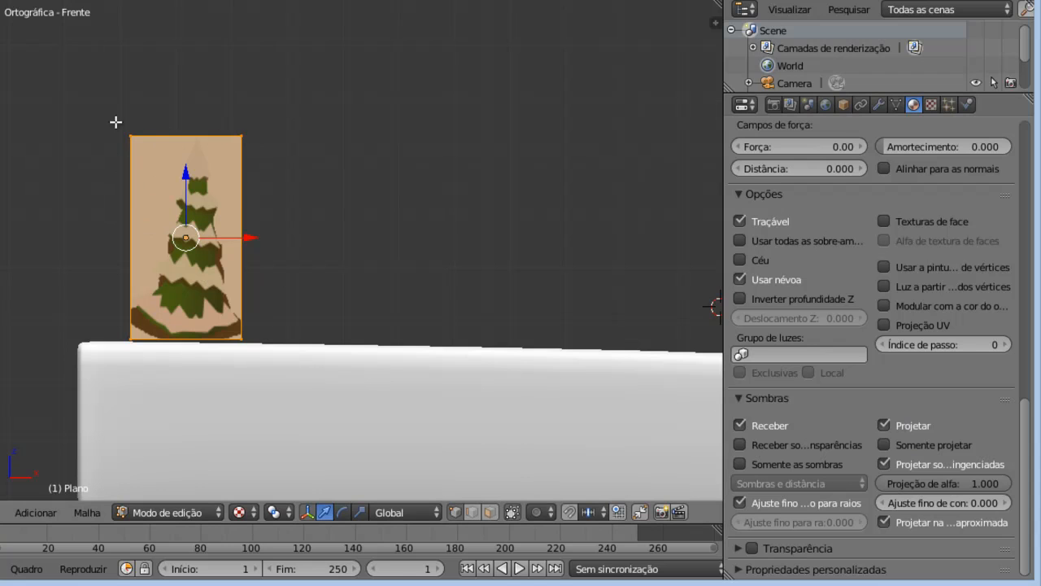
left_click(884, 425)
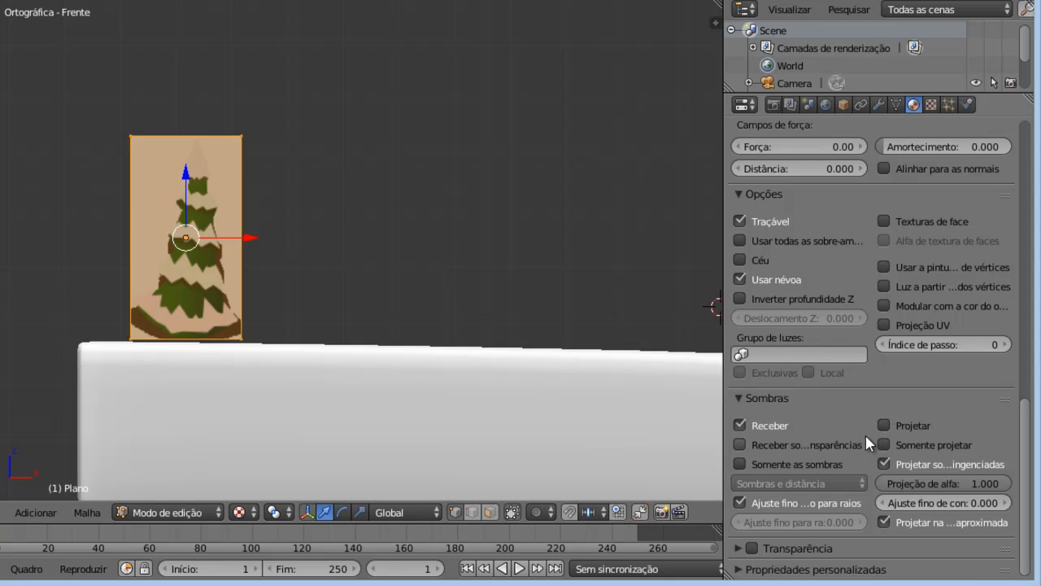
left_click(750, 551)
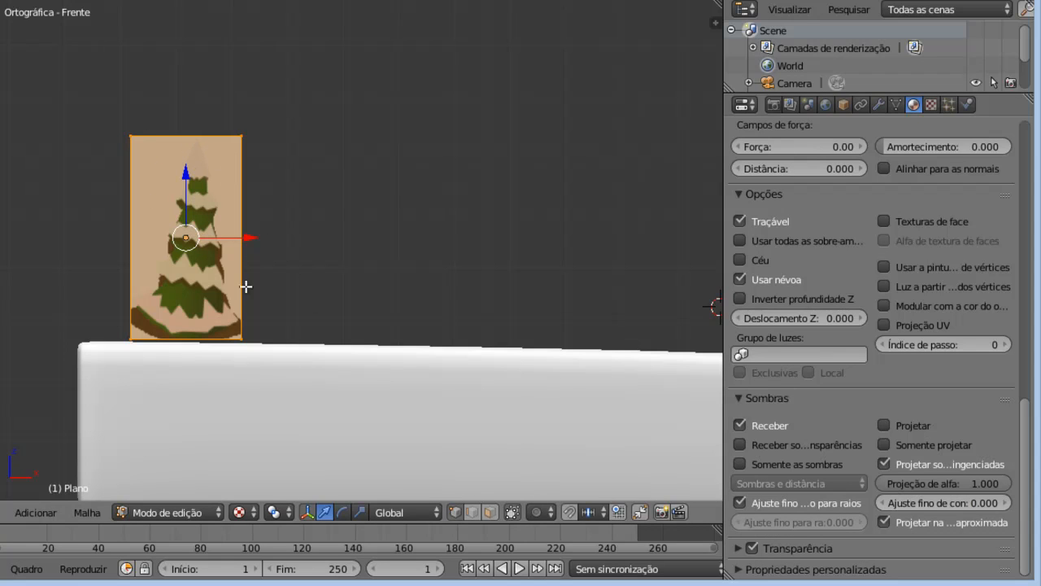
- Set the arvore material's Transparência Alfa to 0 and return the pine plane to object mode
left_click(883, 463)
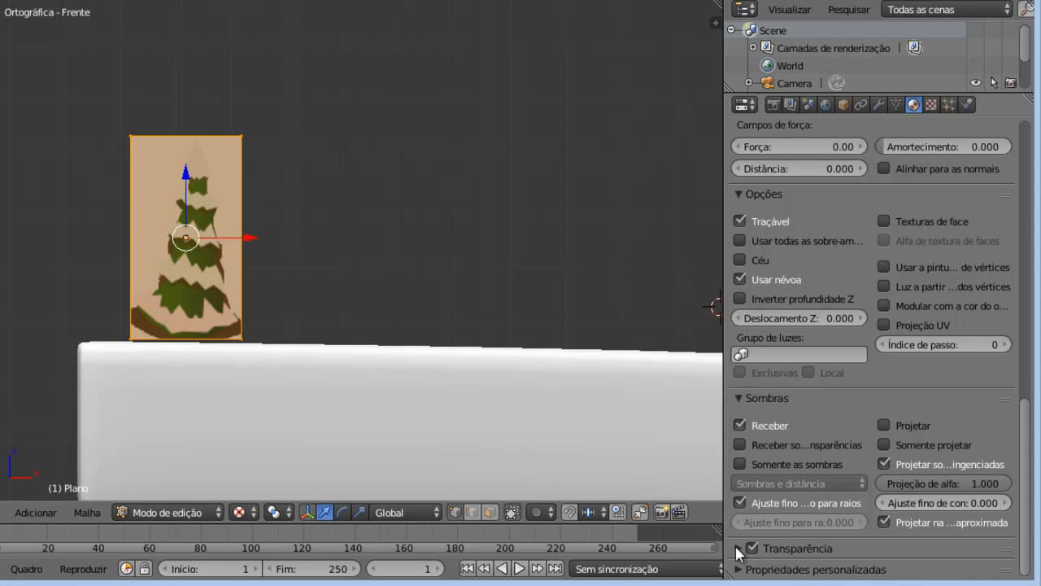
left_click(737, 549)
scroll(738, 553, "down", 2)
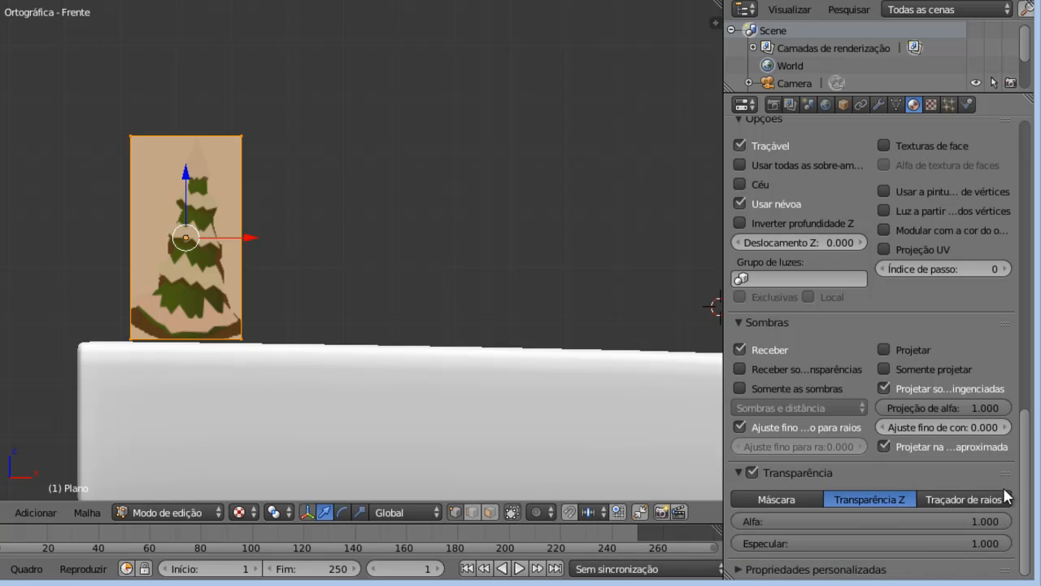
left_click_drag(778, 526, 568, 507)
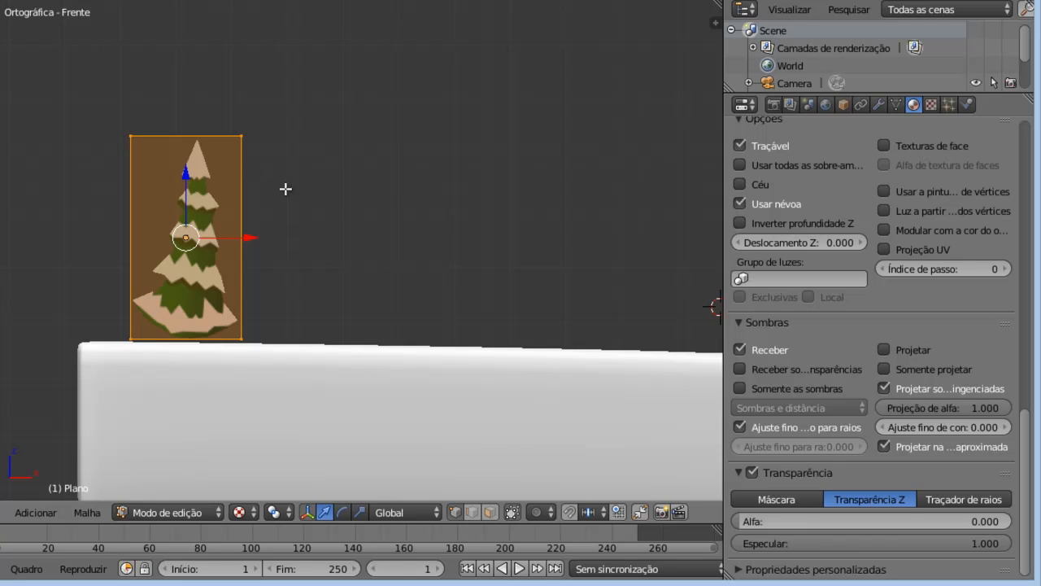
key("Tab")
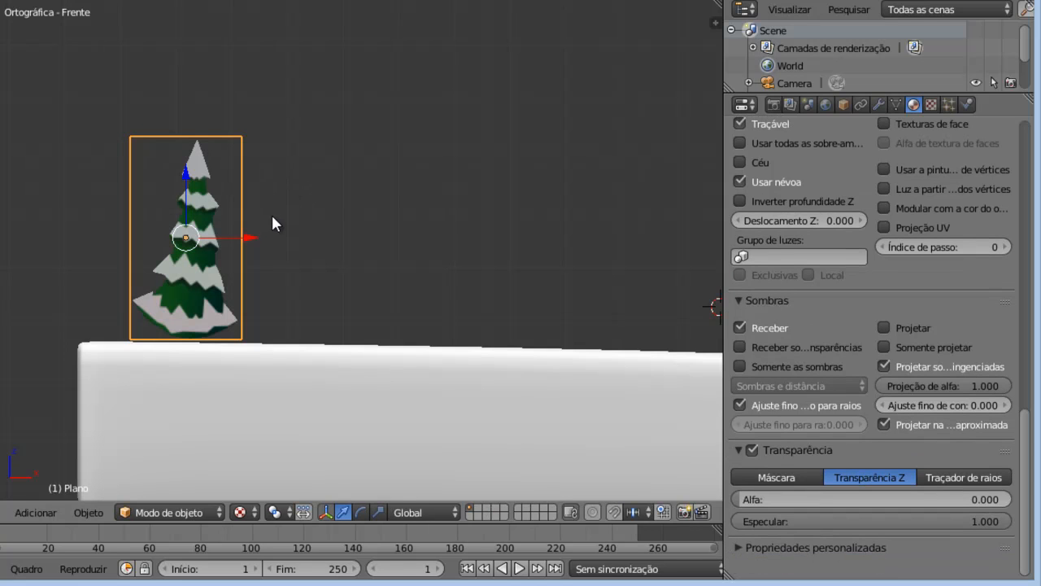
- Examine the pine's transparent cut-out from the front and at an angle, in both orthographic and perspective view
scroll(236, 184, "up", 2)
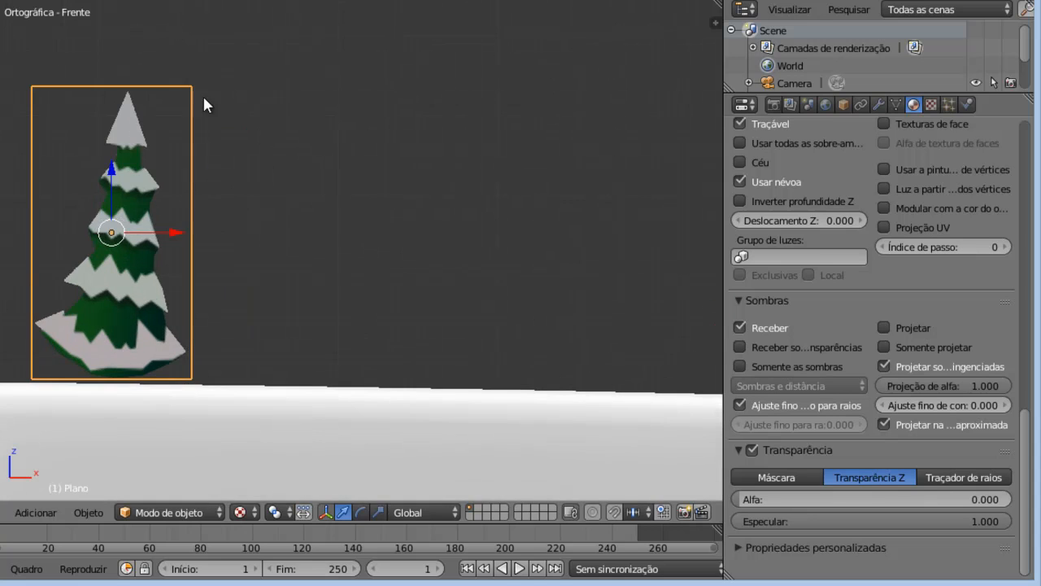
scroll(285, 168, "down", 3)
middle_click_drag(284, 167, 430, 181)
middle_click_drag(523, 158, 589, 160)
key("KP_1")
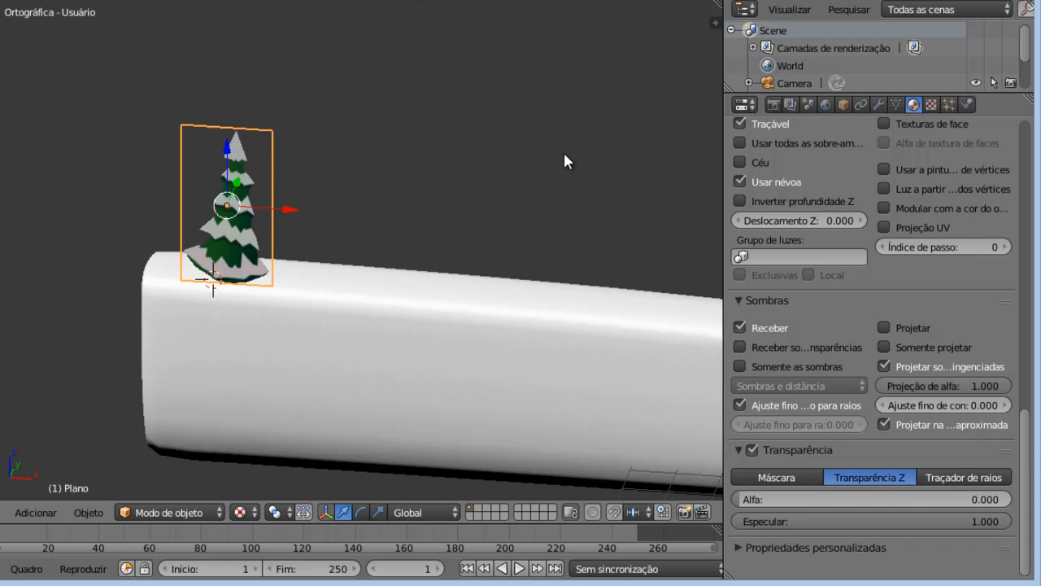
scroll(567, 159, "up", 1)
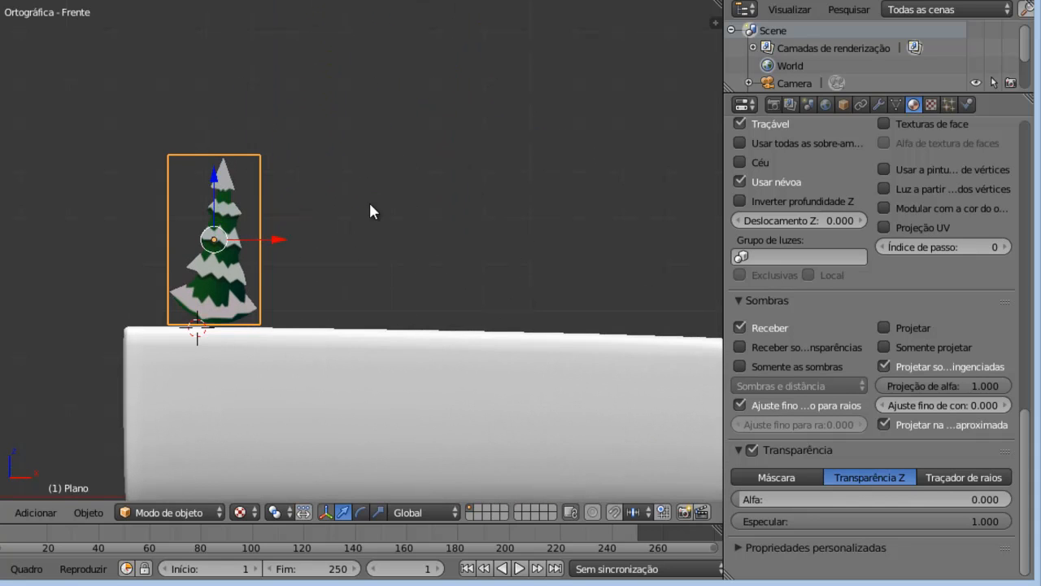
scroll(496, 197, "down", 2)
scroll(264, 155, "up", 1)
scroll(325, 187, "up", 1)
scroll(314, 191, "down", 3)
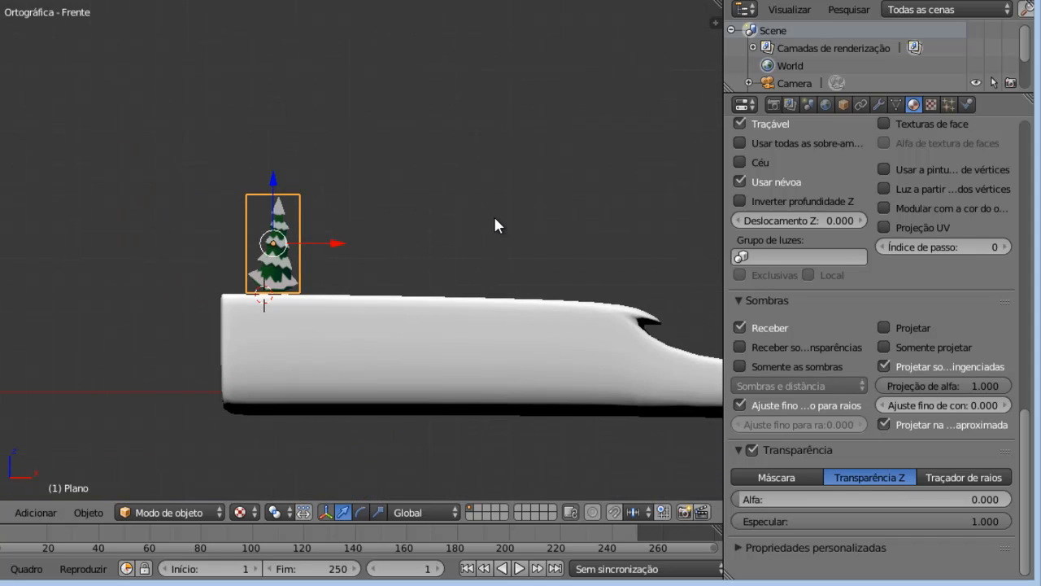
scroll(460, 239, "down", 1)
scroll(379, 272, "up", 3)
scroll(291, 272, "up", 2)
middle_click_drag(290, 272, 264, 275)
key("KP_5")
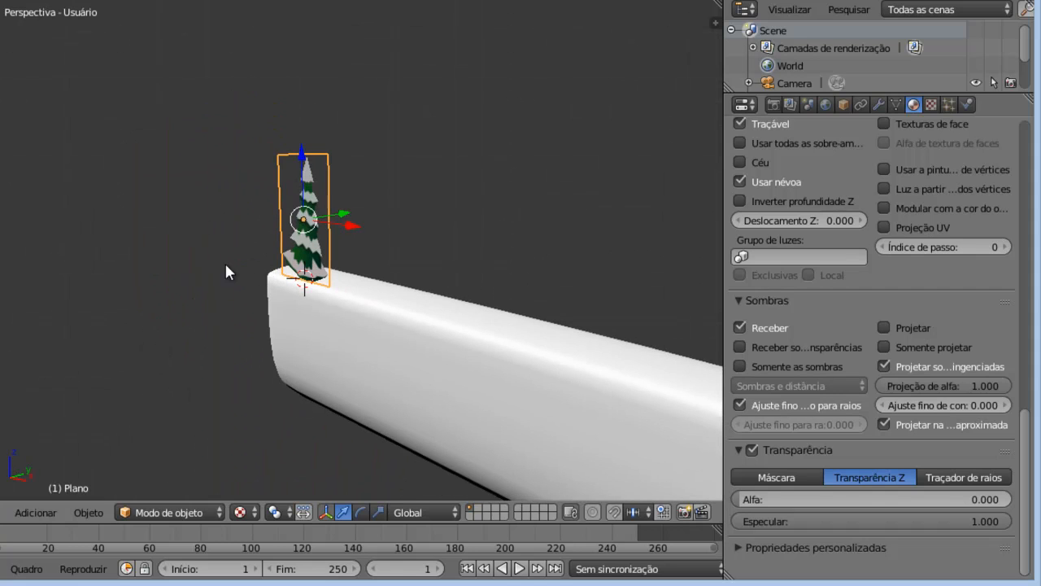
scroll(410, 220, "up", 1)
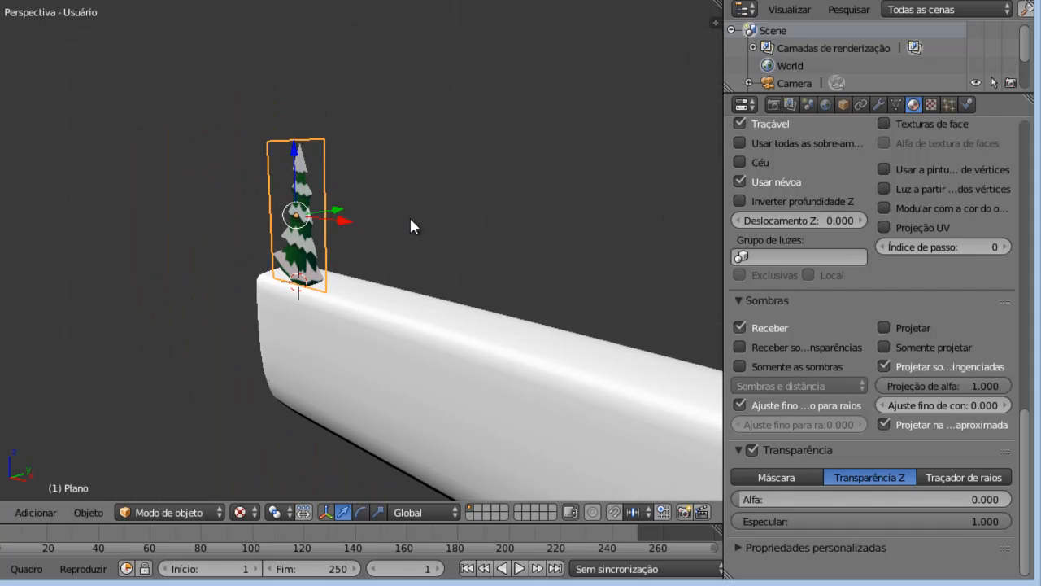
- Move the pine along the Y axis to adjust its placement across the floor's width
middle_click_drag(368, 246, 399, 195)
key("g")
key("y")
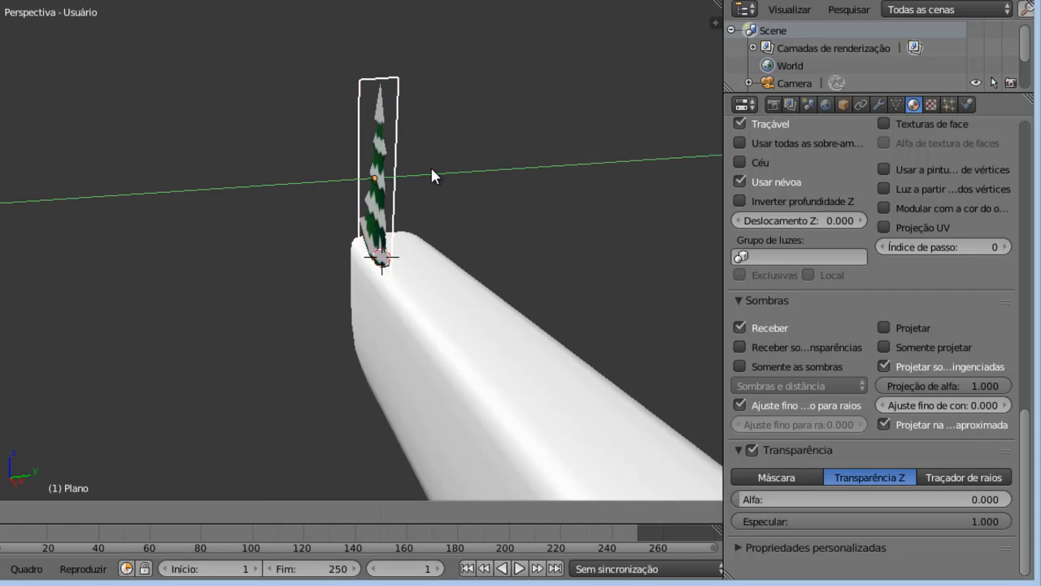
left_click(428, 166)
- Duplicate the pine and place the copy farther along the raised part of the floor, seen from the front
middle_click_drag(427, 284, 503, 275)
key("KP_1")
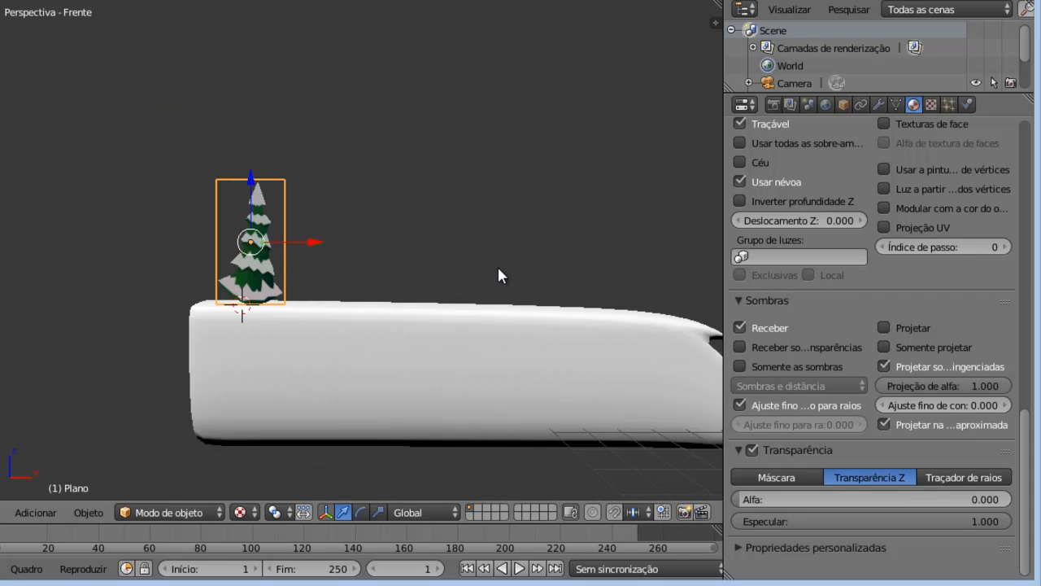
scroll(497, 266, "down", 4)
middle_click_drag(614, 279, 421, 273, "shift")
scroll(204, 234, "up", 1)
middle_click_drag(228, 228, 294, 221, "shift")
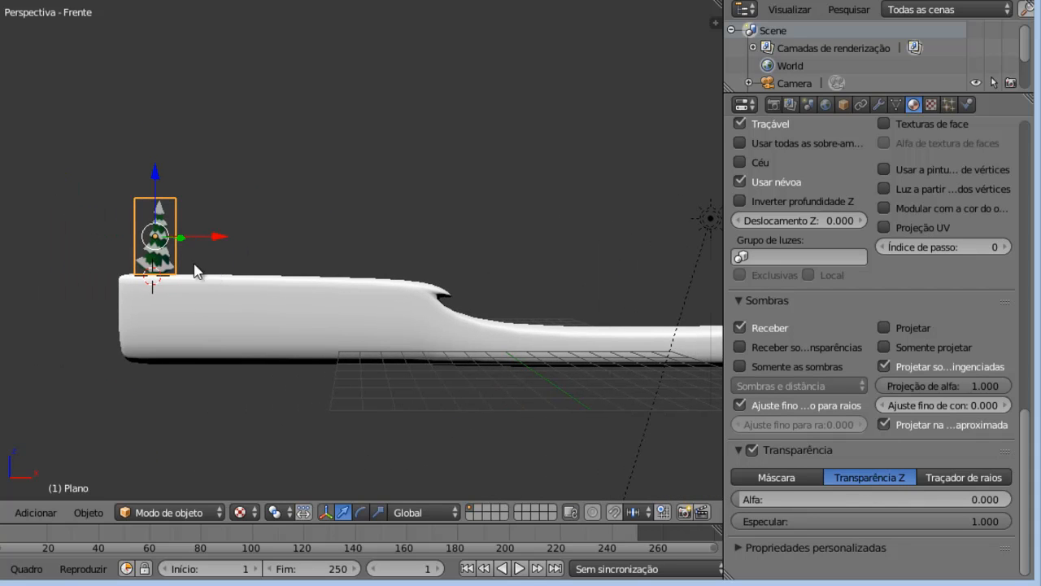
scroll(177, 236, "up", 1)
scroll(179, 238, "up", 1)
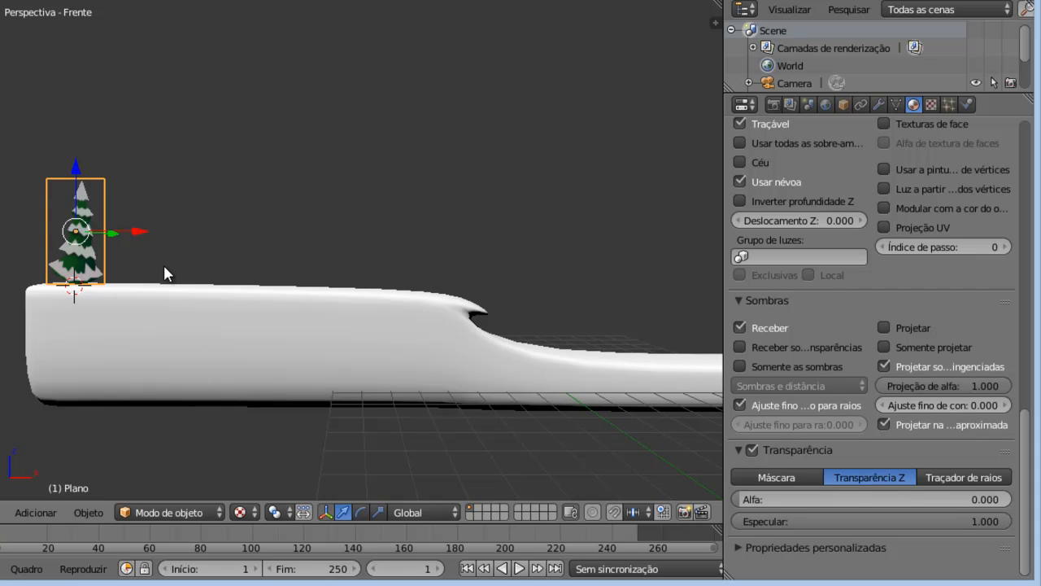
key("shift+d")
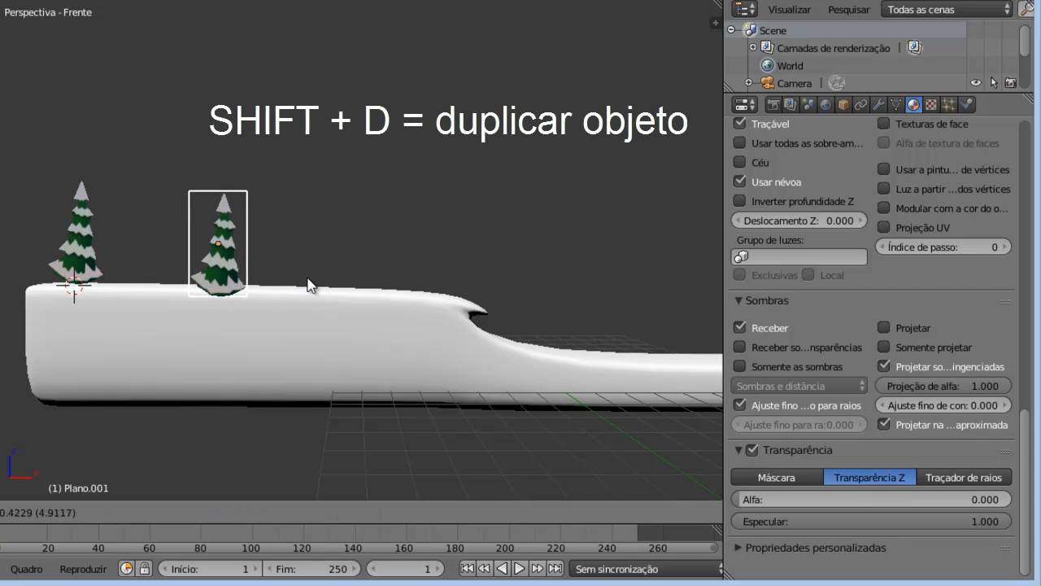
left_click(373, 287)
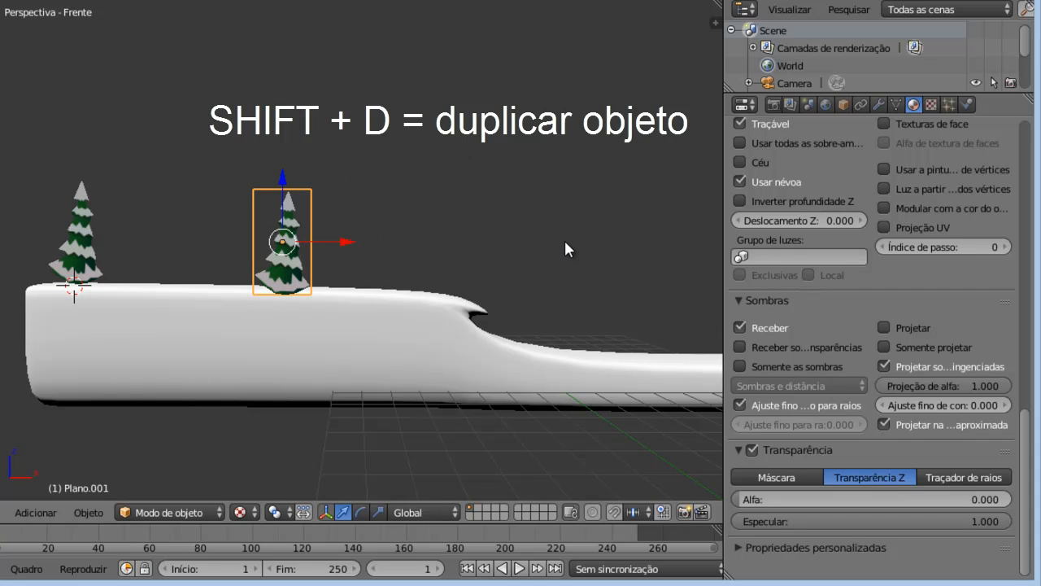
- Scale the duplicated pine down and lower it along Z onto the snow surface
key("s")
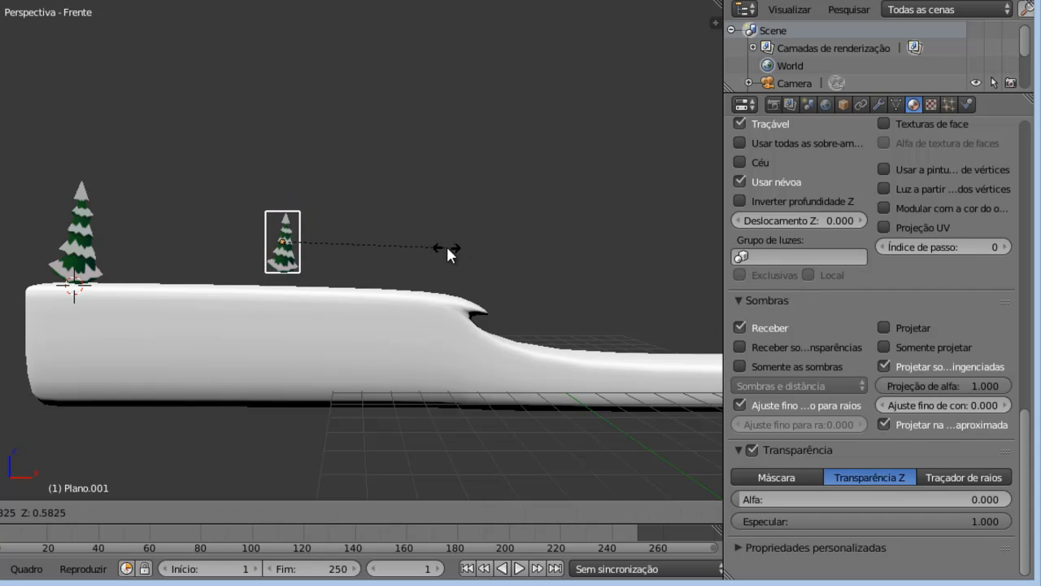
left_click(460, 236)
key("g")
key("z")
left_click(286, 193)
- Duplicate the smaller pine towards the overhanging lip of the raised floor, seat it on the snow and scale it down slightly
key("shift+d")
left_click(522, 250)
key("g")
key("x")
left_click(468, 267)
mouse_move(400, 199)
left_mouse_down()
mouse_move(402, 212)
mouse_move(399, 197)
left_mouse_up()
key("s")
left_click(538, 272)
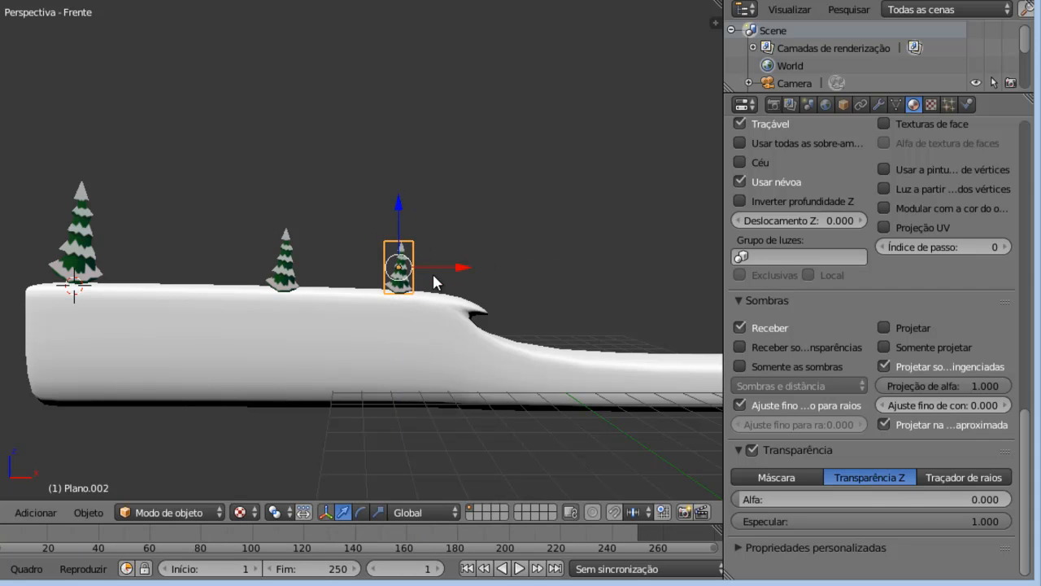
- Duplicate the pine near the lip along X to beside the middle pine, shrink the copy and lower it onto the snow
key("shift+d")
key("x")
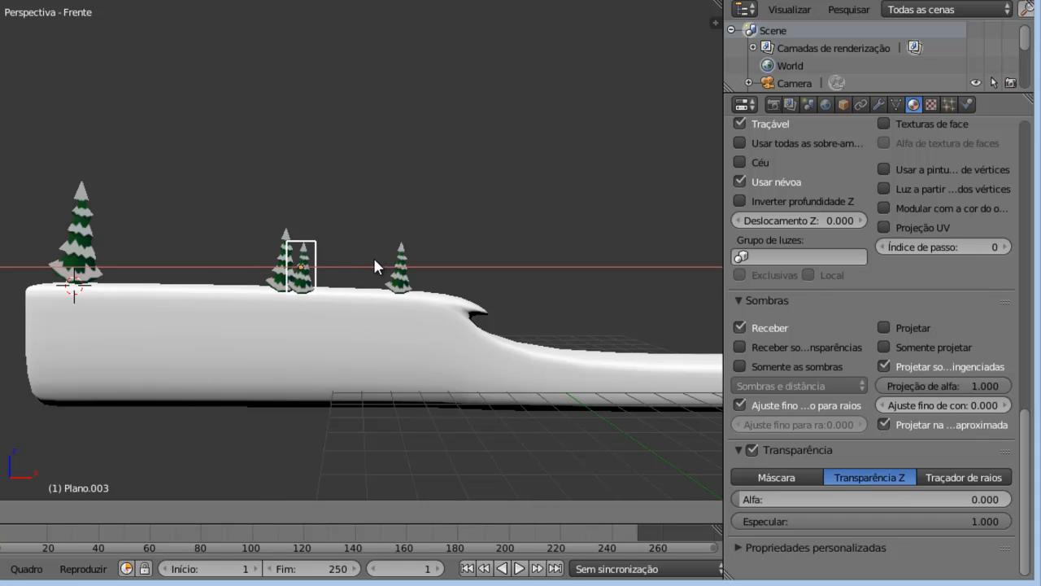
left_click(375, 261)
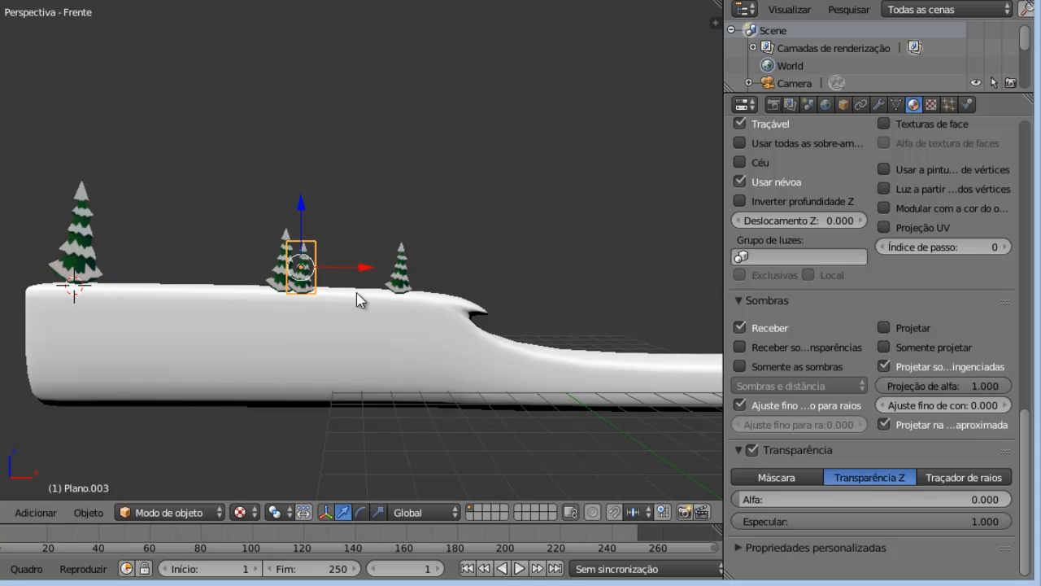
key("s")
left_click(430, 321)
key("g")
key("z")
left_click(306, 201)
- Duplicate the smallest pine to the other side of the middle pine and align it with the snow surface
key("shift+d")
left_click(367, 288)
key("g")
key("x")
left_click(306, 236)
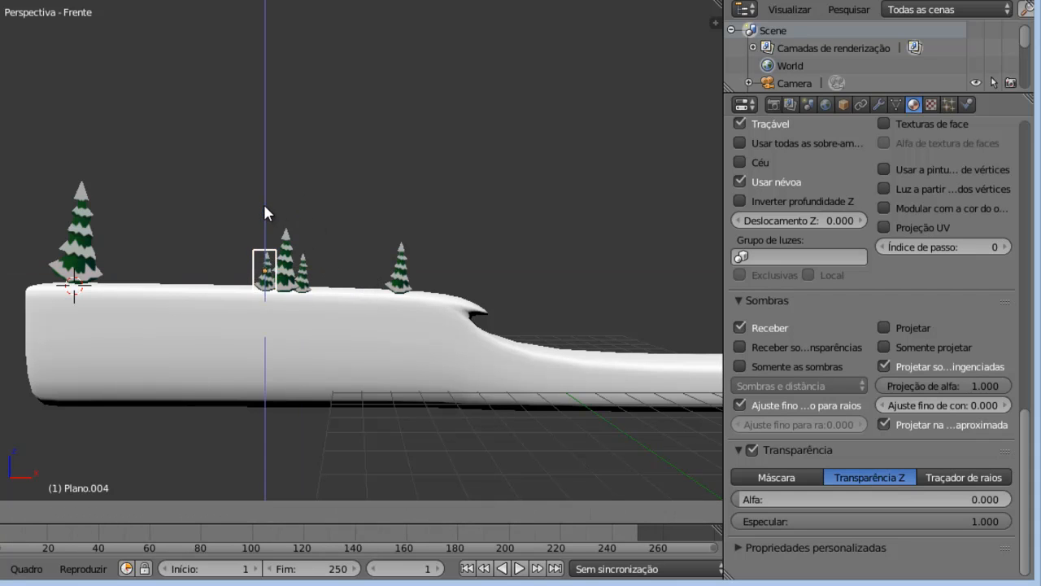
- Duplicate the pine near the overhanging lip and place the copy at the start of the lower floor section
scroll(452, 253, "up", 2)
middle_click_drag(451, 256, 370, 211, "shift")
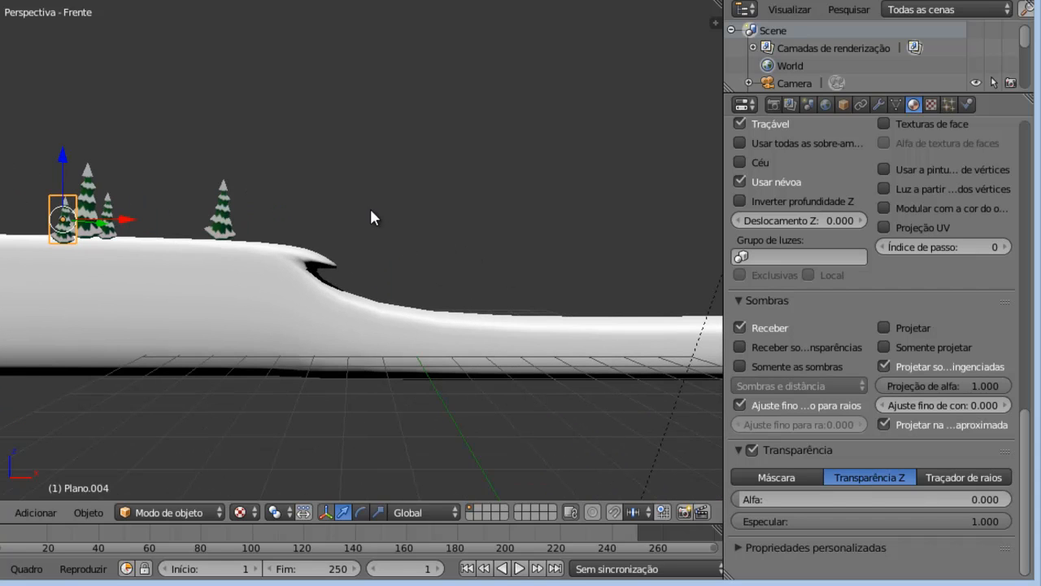
right_click(223, 225)
key("shift+d")
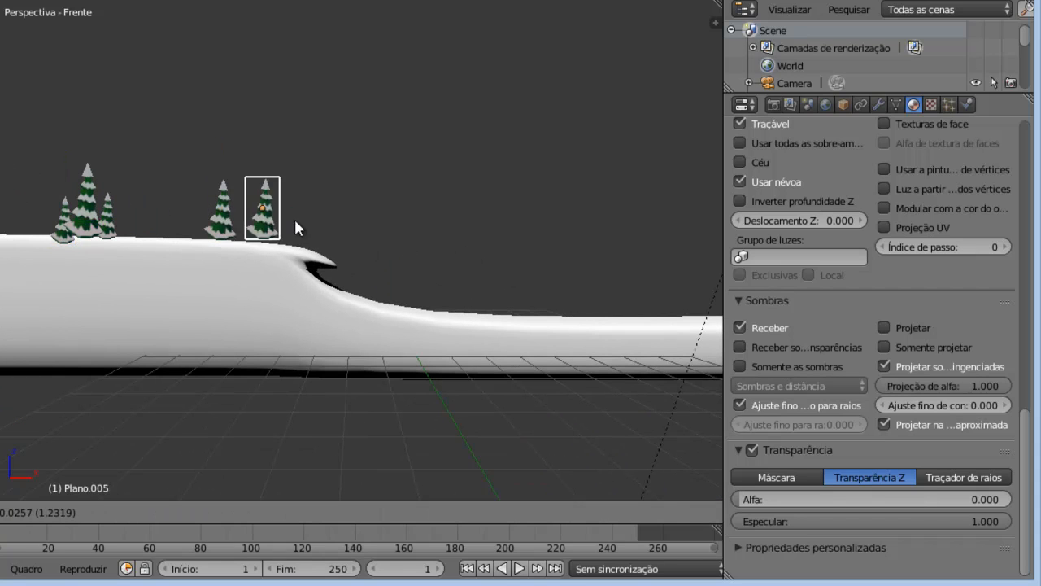
left_click(538, 302)
- Duplicate the lower-floor pine along X towards the far end of the floor and lower the copy onto the snow
middle_click_drag(600, 293, 429, 295)
scroll(546, 269, "down", 5)
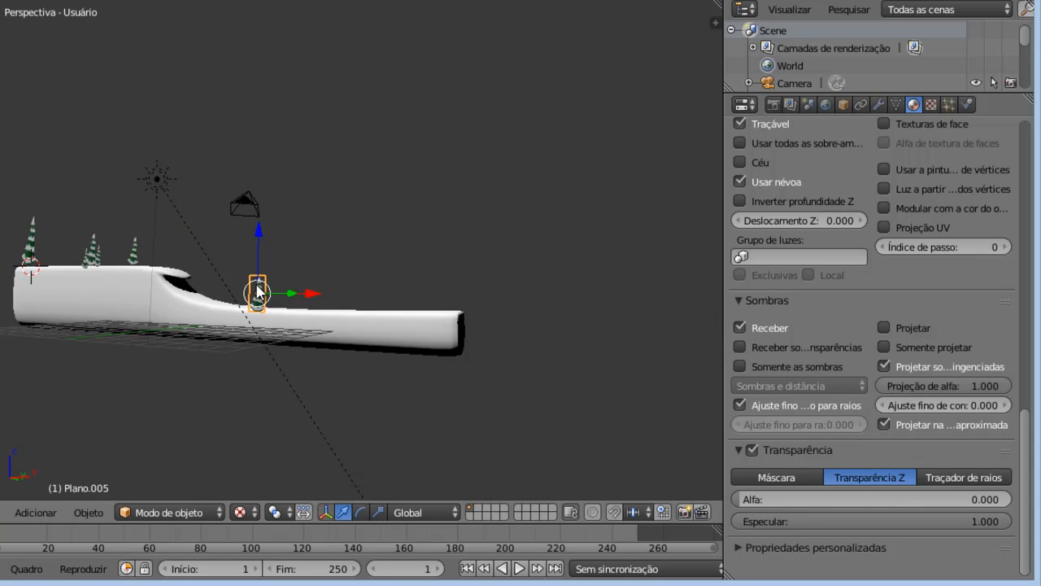
key("shift+d")
key("x")
left_click(381, 299)
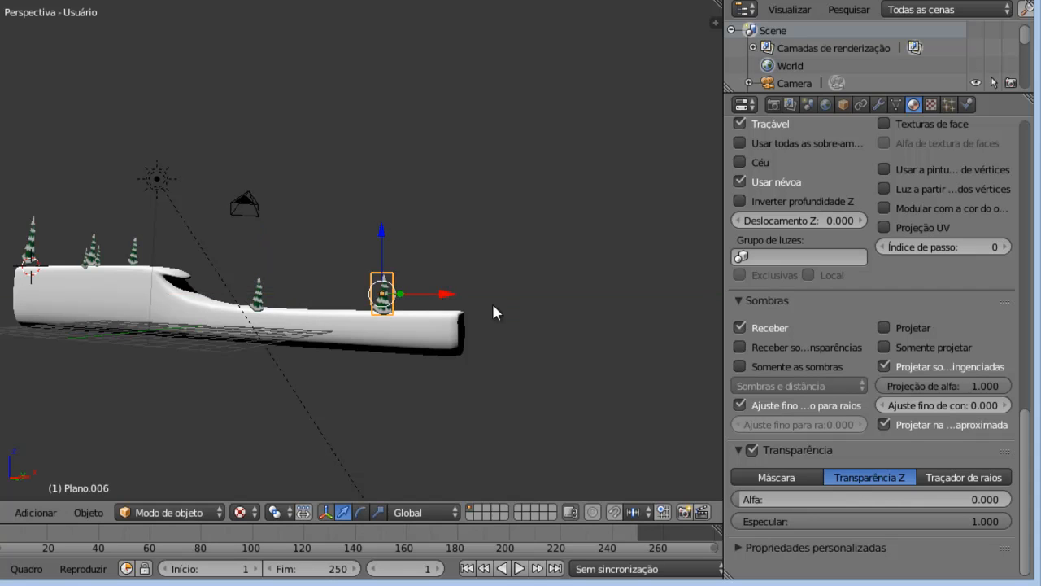
left_click_drag(379, 234, 379, 244)
- Duplicate the pine at the far end along X to just beside it and scale the copy down
scroll(193, 308, "up", 2)
middle_click_drag(290, 296, 545, 297)
key("KP_1")
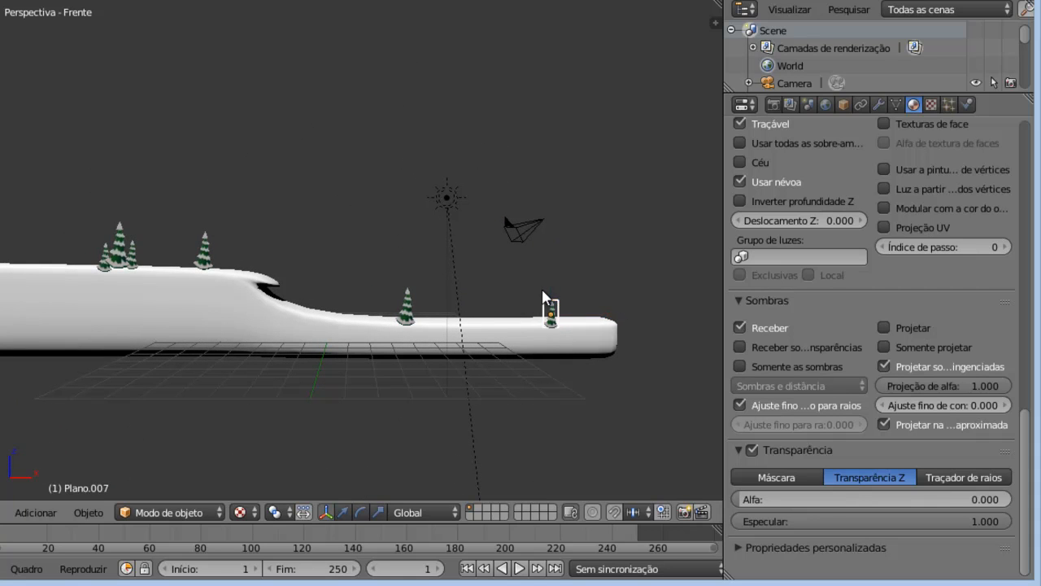
key("shift+d")
key("x")
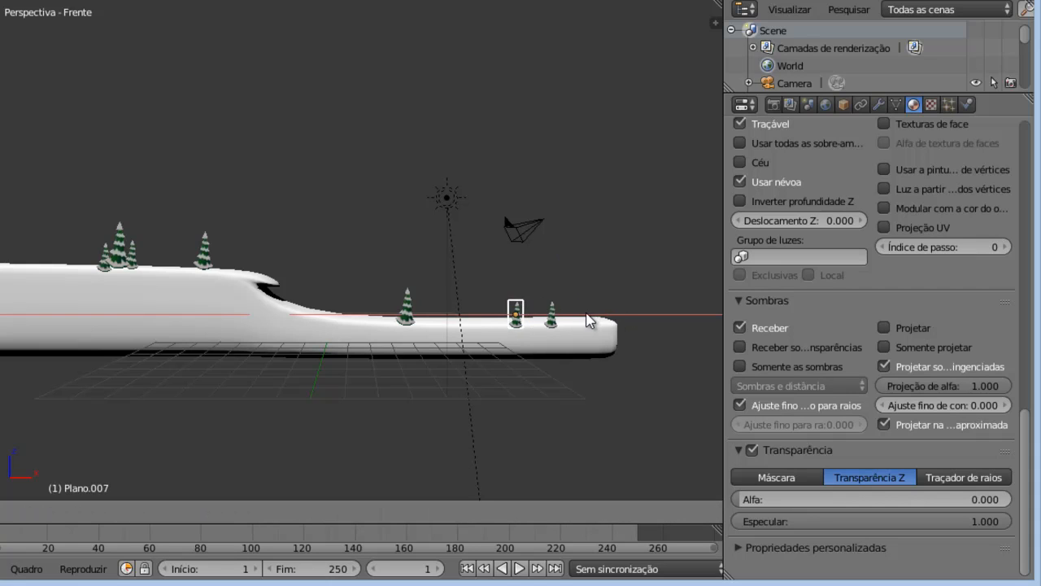
left_click(614, 320)
key("s")
left_click(626, 327)
- Adjust the height of the small pine at the far end so that its base sits on the snow
left_click(534, 263)
left_click_drag(540, 255, 540, 261)
scroll(581, 307, "up", 3)
middle_click_drag(603, 346, 228, 228, "shift")
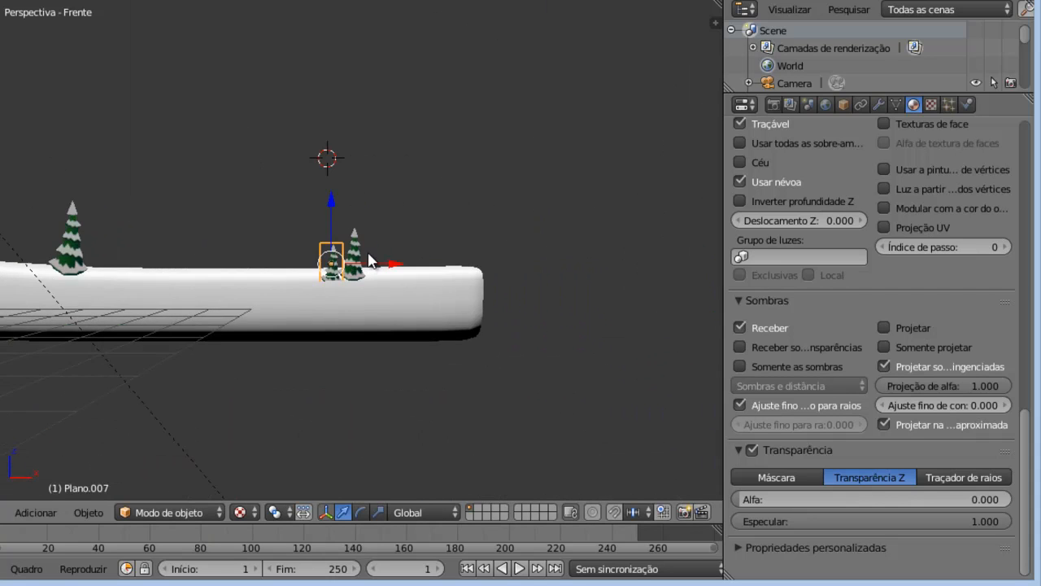
scroll(370, 262, "up", 5)
left_click_drag(286, 232, 286, 224)
- Duplicate the pine near the overhanging lip and place the copy towards the rear edge of the raised floor
scroll(421, 286, "down", 3)
middle_click_drag(233, 293, 506, 282, "shift")
scroll(506, 279, "down", 4)
middle_click_drag(293, 240, 463, 284, "shift")
scroll(465, 280, "down", 1)
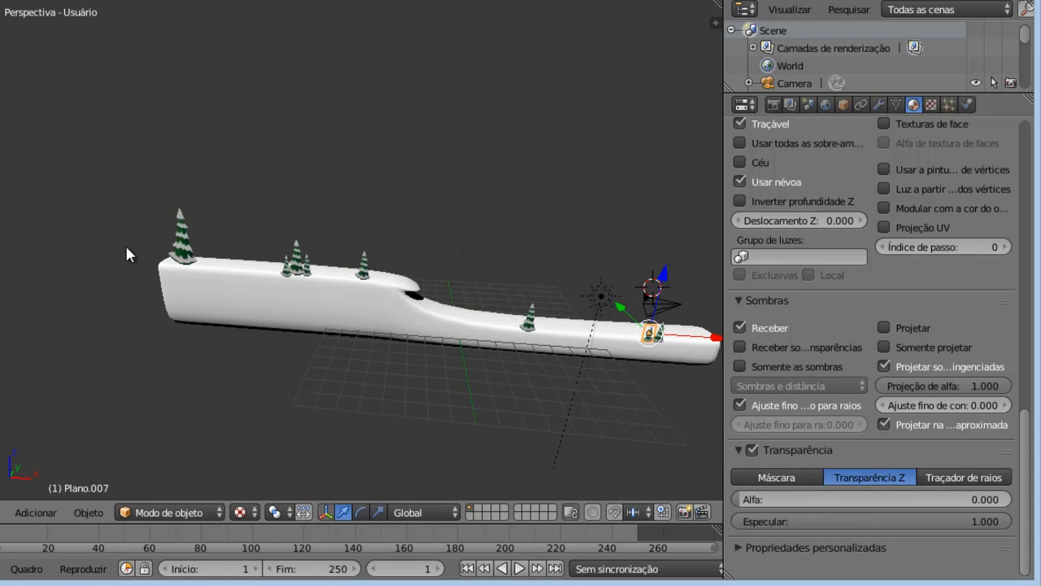
scroll(466, 286, "up", 5)
middle_click_drag(467, 281, 407, 298)
right_click(379, 307)
key("shift+d")
left_click(474, 306)
middle_click_drag(534, 290, 355, 285)
key("shift+d")
left_click(389, 253)
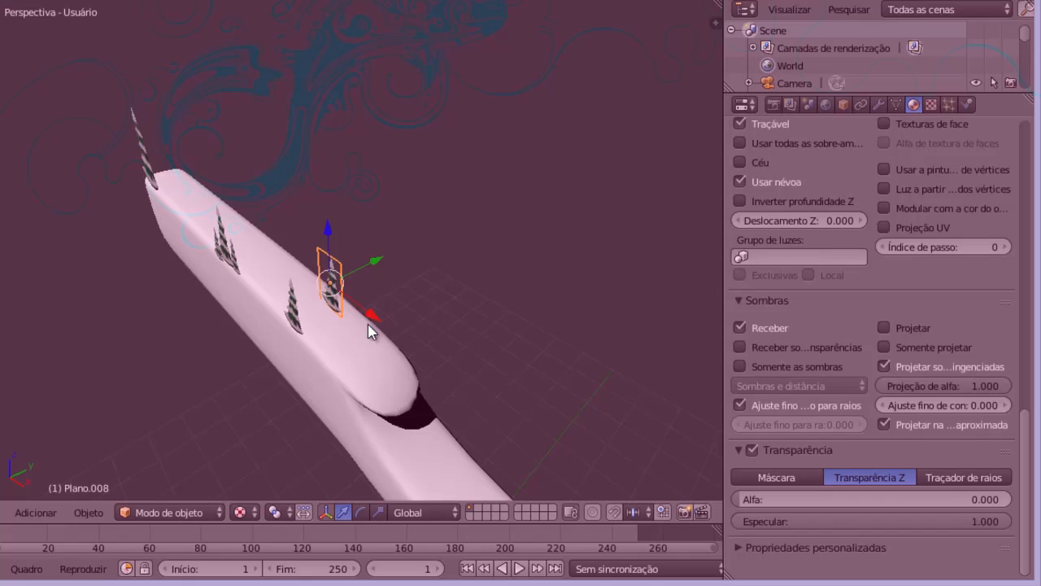
- Reposition the rear pine copy along its axes so that it stands on the back of the raised floor
middle_click_drag(368, 324, 422, 316)
left_click_drag(412, 303, 356, 290)
middle_click_drag(331, 295, 396, 274)
left_click_drag(383, 270, 375, 270)
middle_click_drag(370, 254, 320, 275)
left_click_drag(328, 239, 338, 231)
middle_click_drag(315, 318, 368, 280)
- Scale the rear pine down in stages and lower it onto the snow
key("s")
left_click(453, 333)
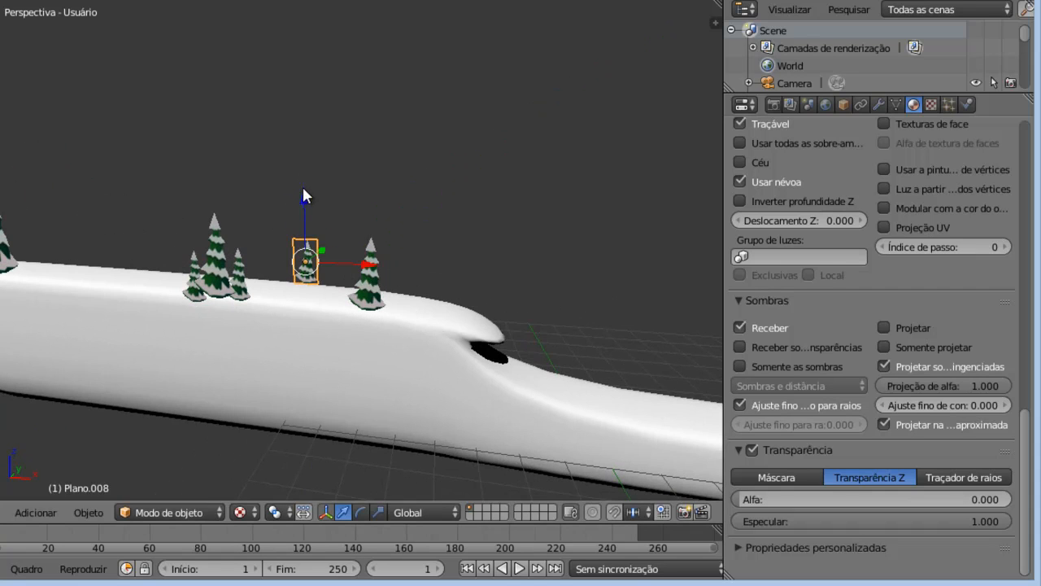
key("s")
left_click(442, 299)
mouse_move(309, 199)
left_mouse_down()
mouse_move(302, 193)
mouse_move(308, 202)
left_mouse_up()
key("s")
left_click(486, 329)
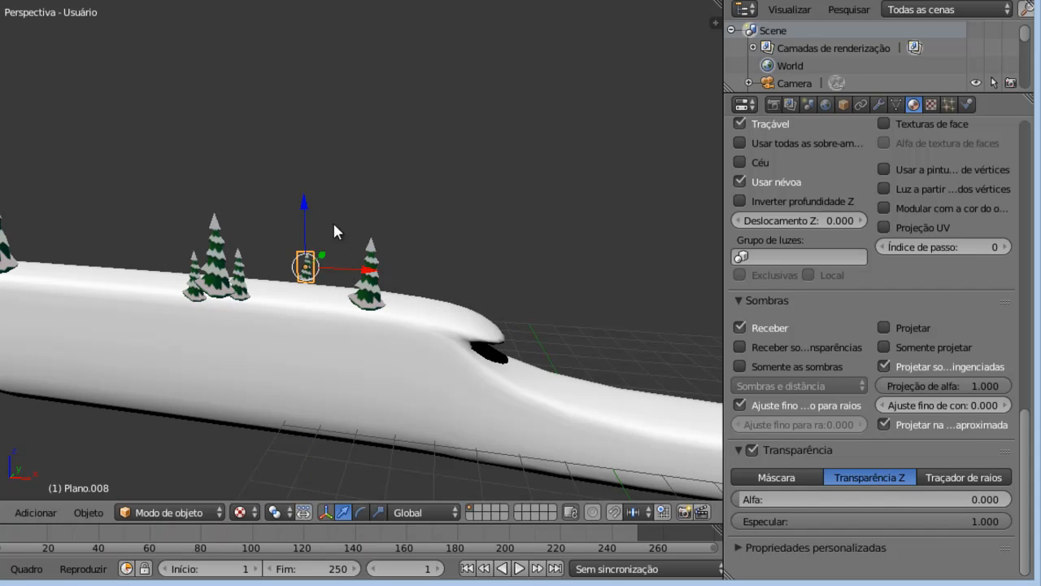
- Duplicate the small rear pine along X to the other side of the middle pine group
middle_click_drag(300, 202, 497, 281)
key("shift+d")
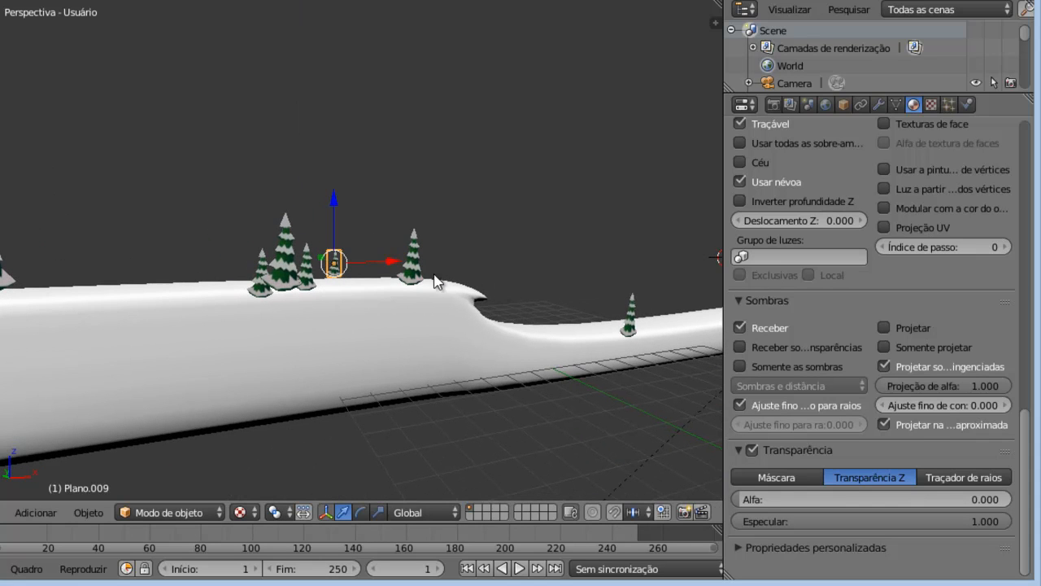
key("x")
left_click(218, 275)
- Duplicate the small pine along X past the overhanging lip and lower the copy to the lower floor section
middle_click_drag(480, 289, 429, 276)
key("shift+d")
key("x")
left_click(592, 271)
left_click_drag(544, 205, 545, 276)
- Duplicate the small lower pine, move the copy back along X towards the overhang and raise it onto the slope
key("shift+d")
left_click(636, 372)
left_click_drag(622, 336, 562, 330)
left_click_drag(490, 263, 489, 249)
- Rotate the small pine beneath the overhang slightly about the Y axis so it leans with the slope
scroll(618, 350, "up", 4)
middle_click_drag(630, 366, 445, 264)
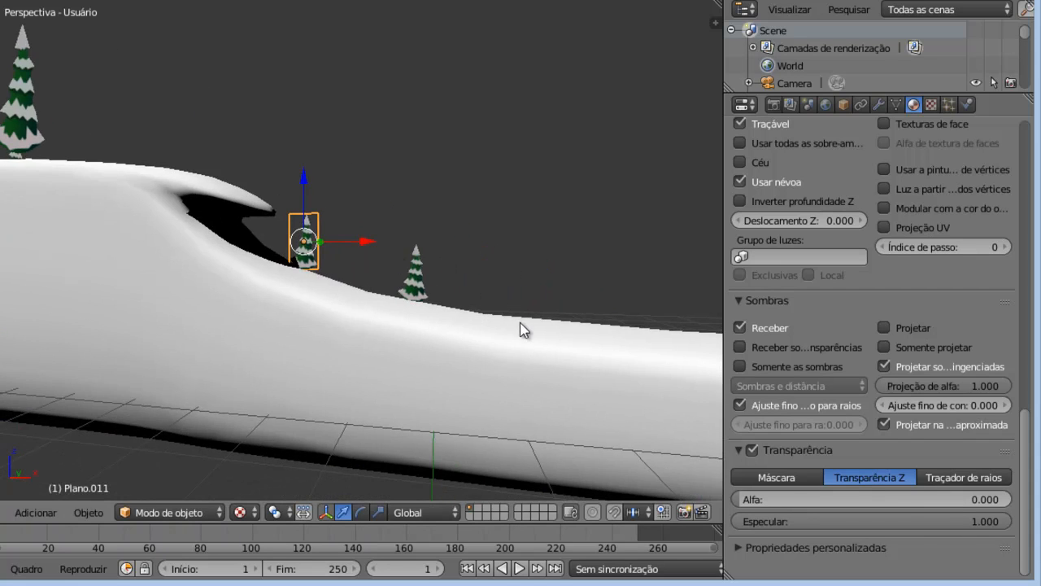
middle_click_drag(425, 363, 551, 367)
key("r")
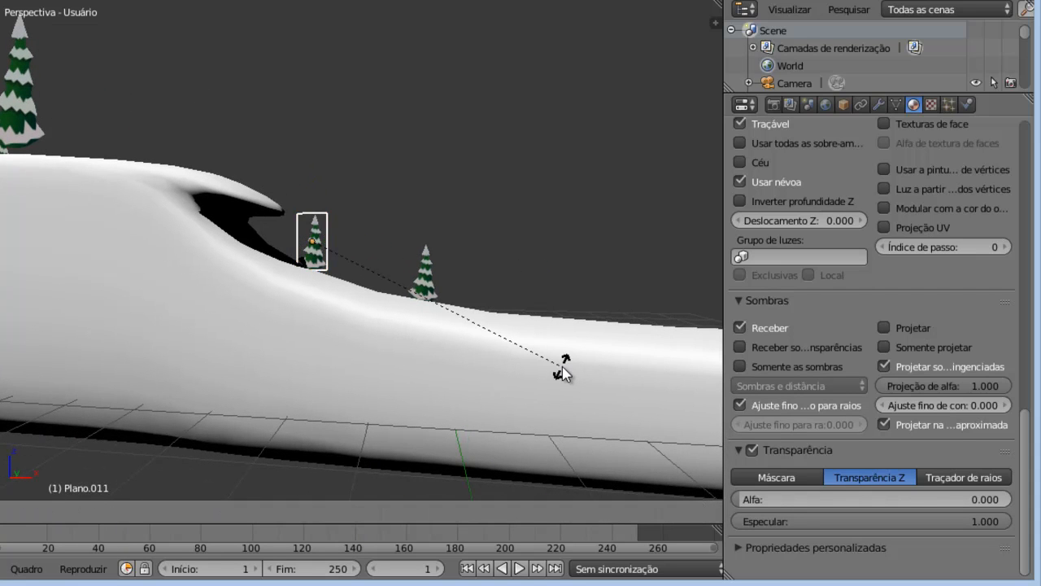
key("y")
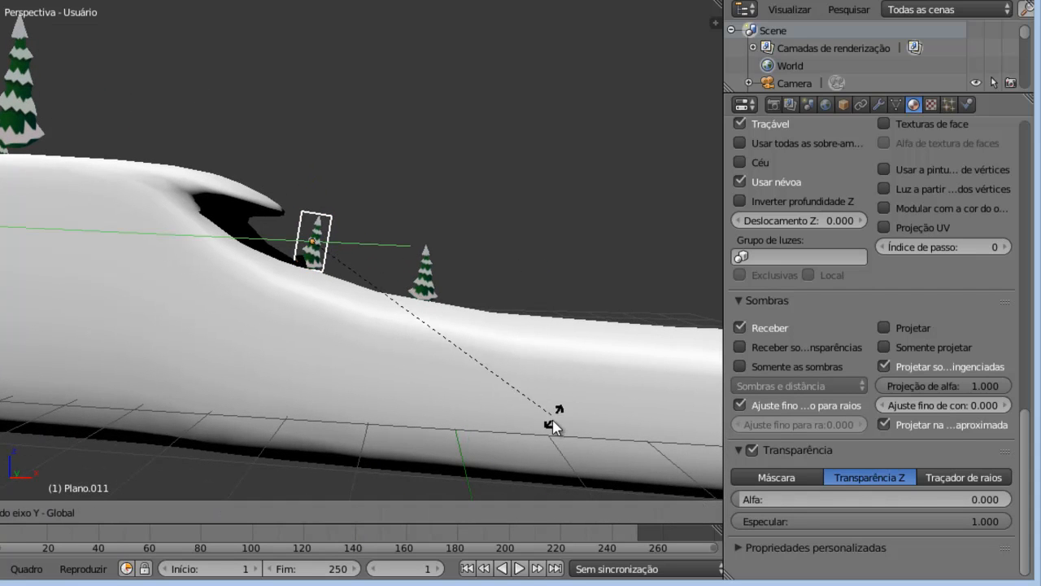
left_click(554, 422)
- Duplicate the tilted pine and place the copy just beside it along X on the slope
middle_click_drag(314, 267, 344, 299)
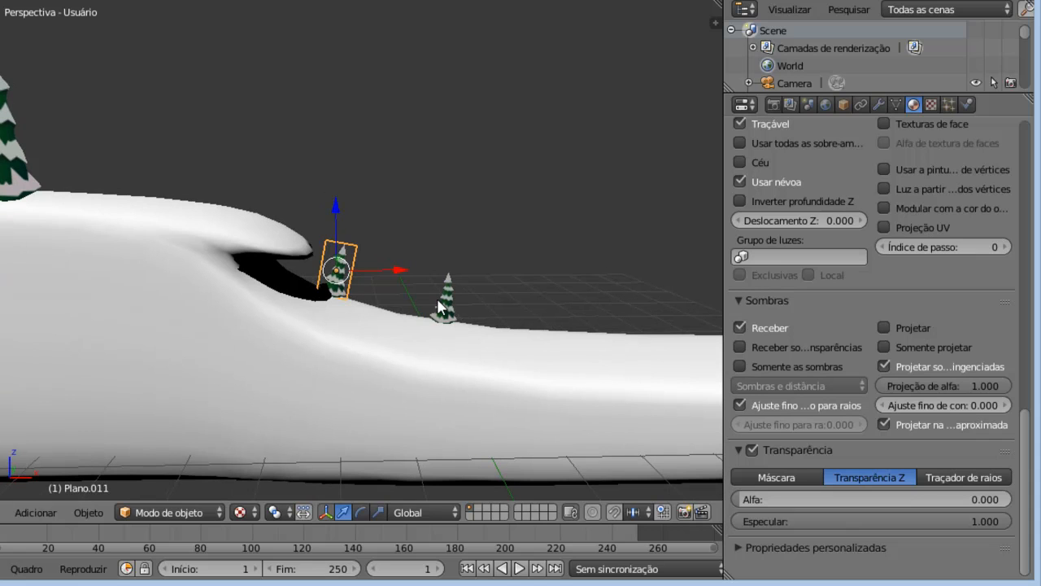
key("shift+d")
left_click(426, 271)
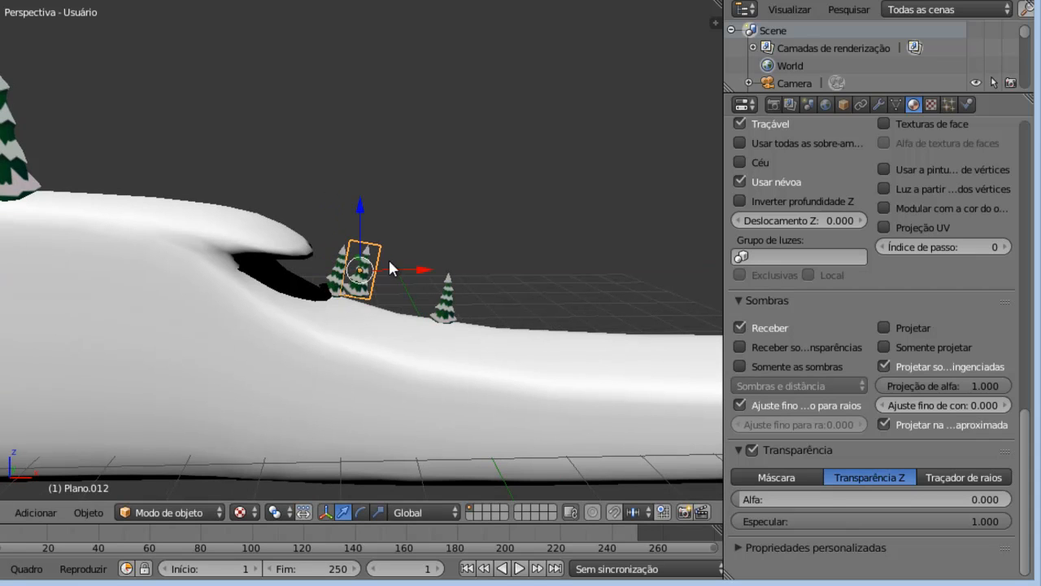
left_click_drag(360, 207, 359, 210)
- Scale the copied tilted pine up in two stages and adjust its height and X position on the slope
key("s")
left_click(563, 375)
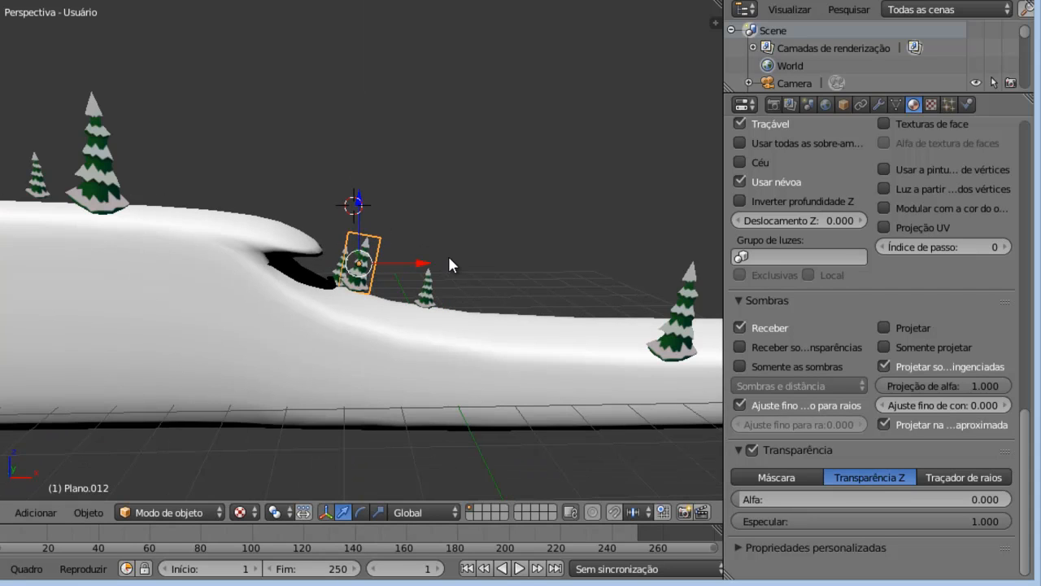
key("s")
left_click(504, 316)
mouse_move(359, 213)
left_mouse_down()
mouse_move(357, 200)
mouse_move(358, 213)
left_mouse_up()
left_click_drag(415, 262, 423, 260)
- Fine-tune the placement of the two tilted pines under the overhang so they stand as a pair on the snow
middle_click_drag(424, 260, 294, 270)
left_click_drag(305, 251, 302, 250)
middle_click_drag(302, 249, 296, 270)
right_click(287, 261)
left_click_drag(303, 243, 316, 242)
middle_click_drag(232, 274, 304, 283)
right_click(275, 276)
left_click_drag(315, 256, 323, 249)
middle_click_drag(337, 309, 439, 318)
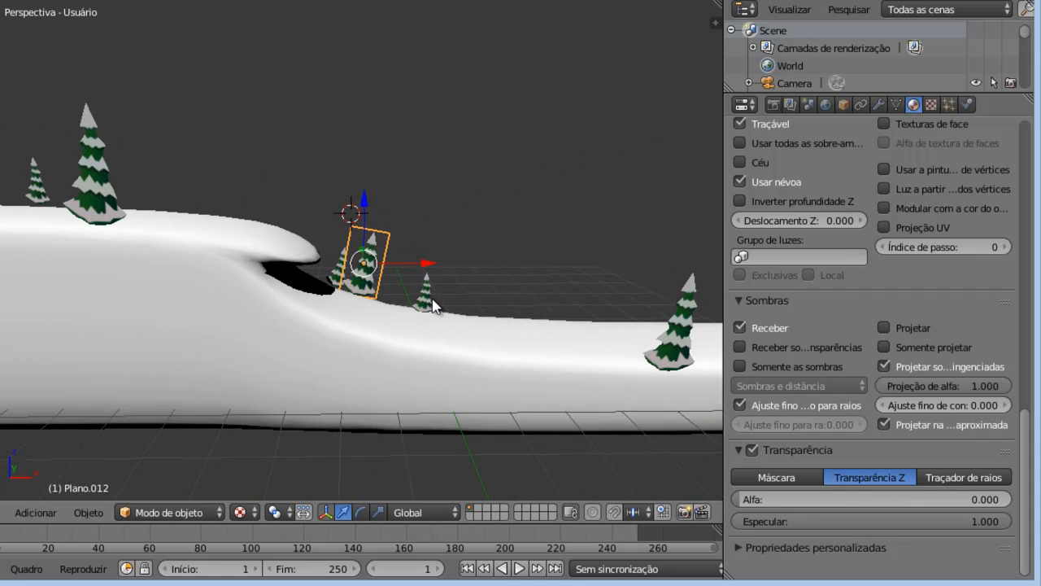
- Duplicate the smaller tilted pine, raise the copy and move it back along X onto the tip of the overhanging lip
right_click(346, 268)
right_click(346, 269)
left_click_drag(340, 237, 345, 184)
left_click_drag(405, 213, 362, 214)
left_click_drag(300, 138, 295, 141)
middle_click_drag(407, 162, 337, 236)
left_click(324, 203)
middle_click_drag(304, 192, 260, 203)
left_click_drag(269, 164, 268, 162)
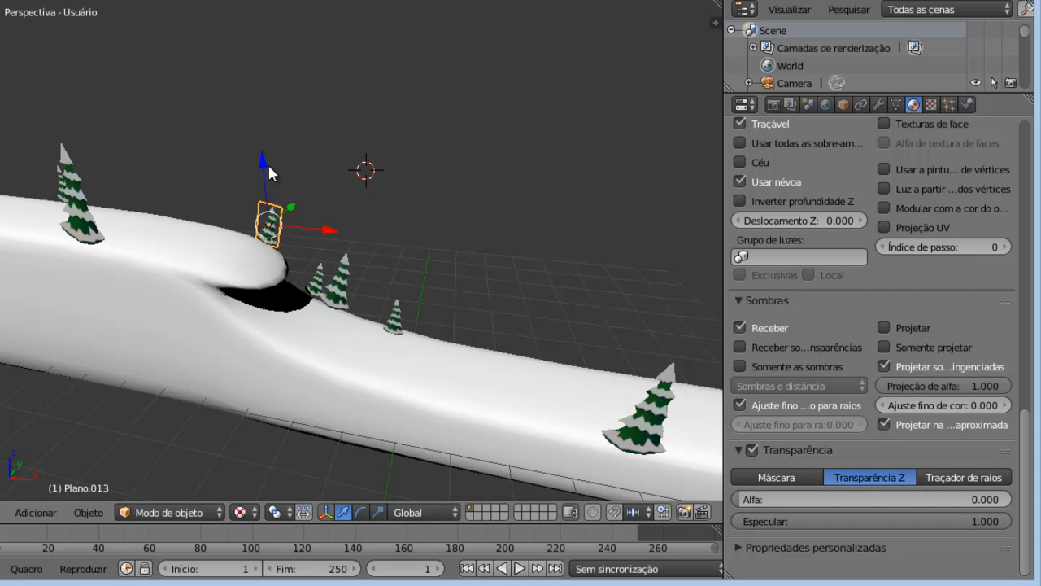
- Examine the distribution of pines along the whole floor from the front and in perspective
key("KP_1")
scroll(366, 211, "down", 5)
middle_click_drag(508, 261, 428, 278)
scroll(399, 269, "up", 4)
middle_click_drag(372, 262, 475, 270)
key("KP_1")
scroll(407, 260, "down", 3)
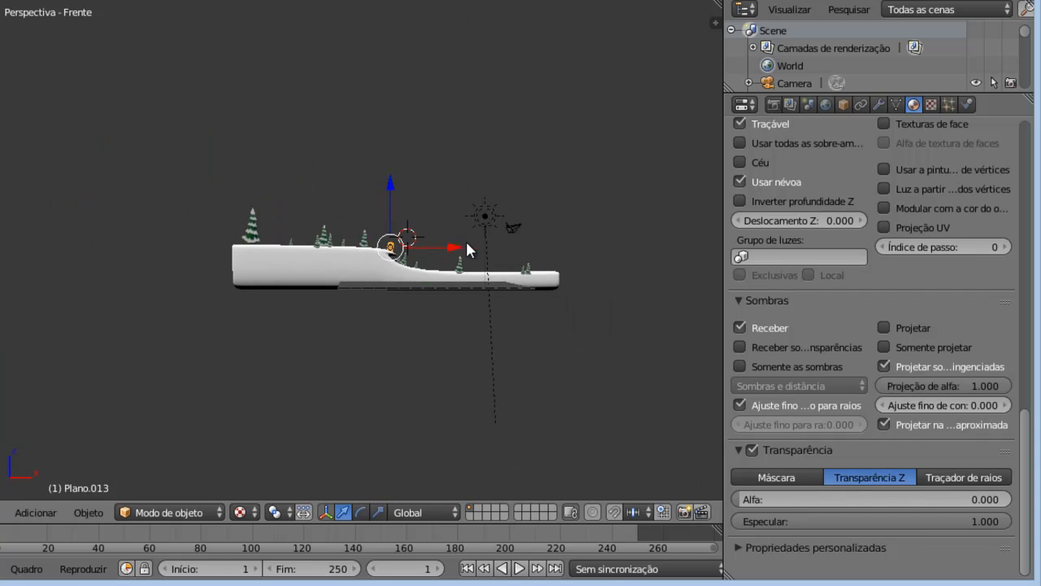
scroll(521, 260, "up", 4)
middle_click_drag(581, 282, 527, 292)
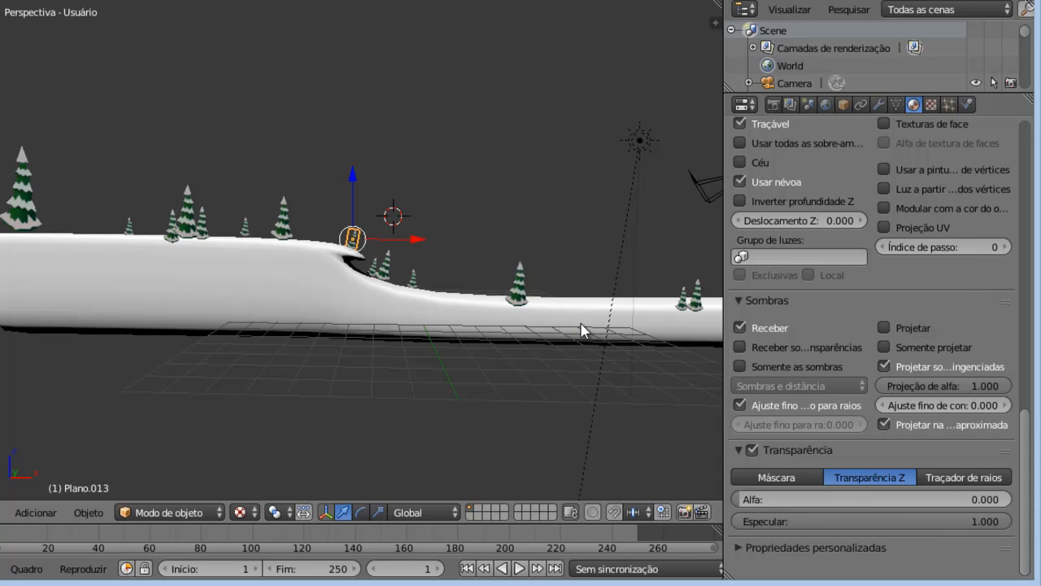
scroll(532, 202, "down", 1)
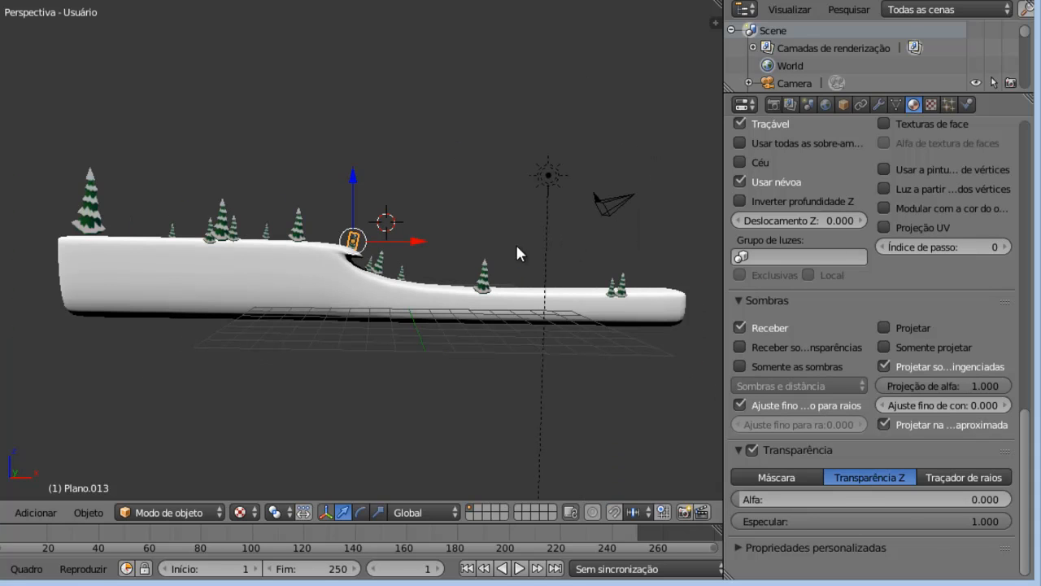